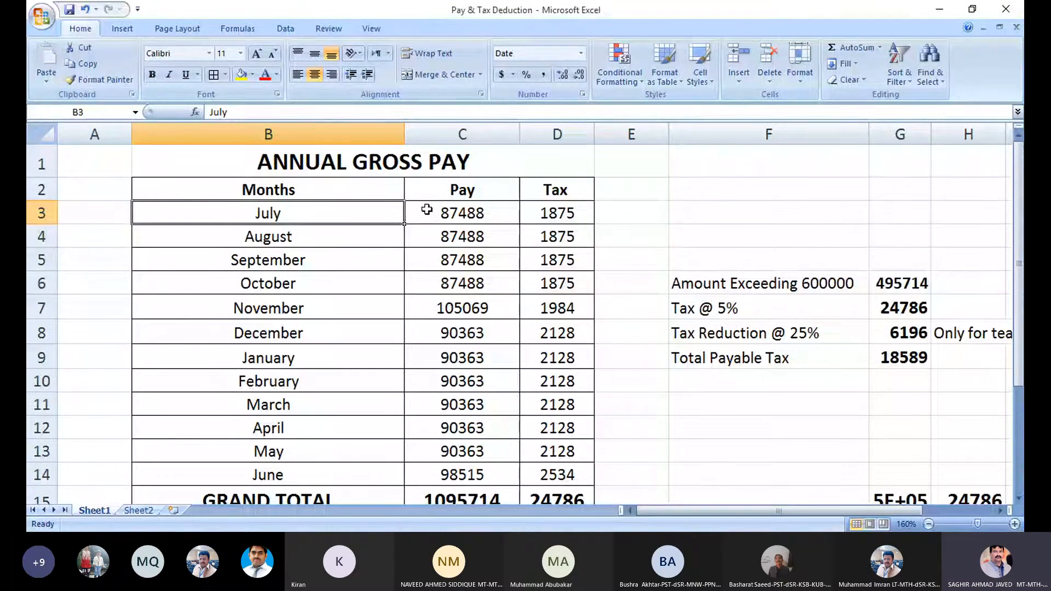
# Check the July pay and tax figures and the GRAND TOTAL formulas for the pay and tax columns.
pyautogui.click(456, 209)
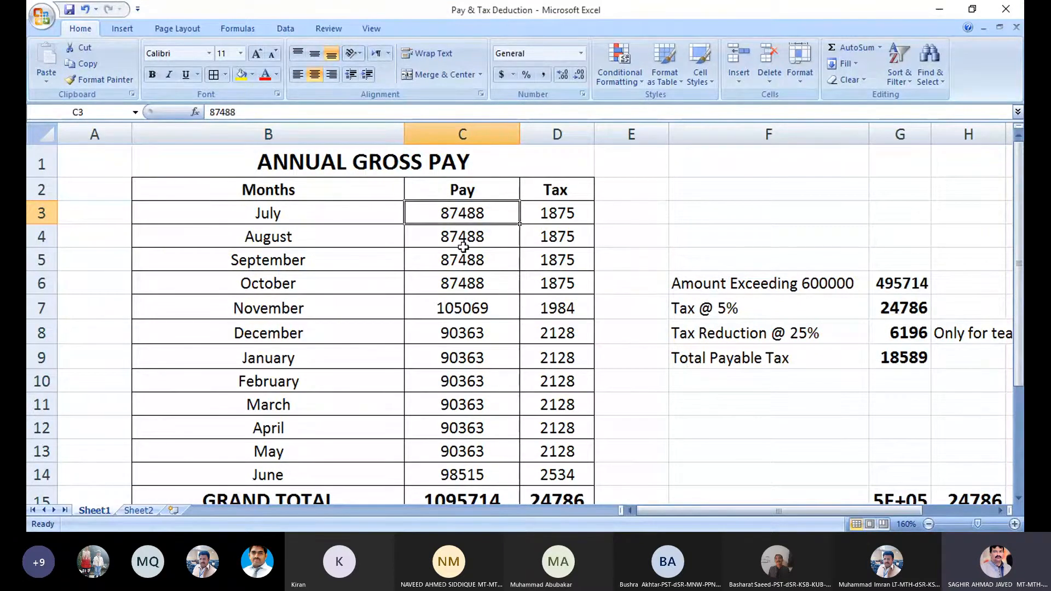
pyautogui.click(559, 214)
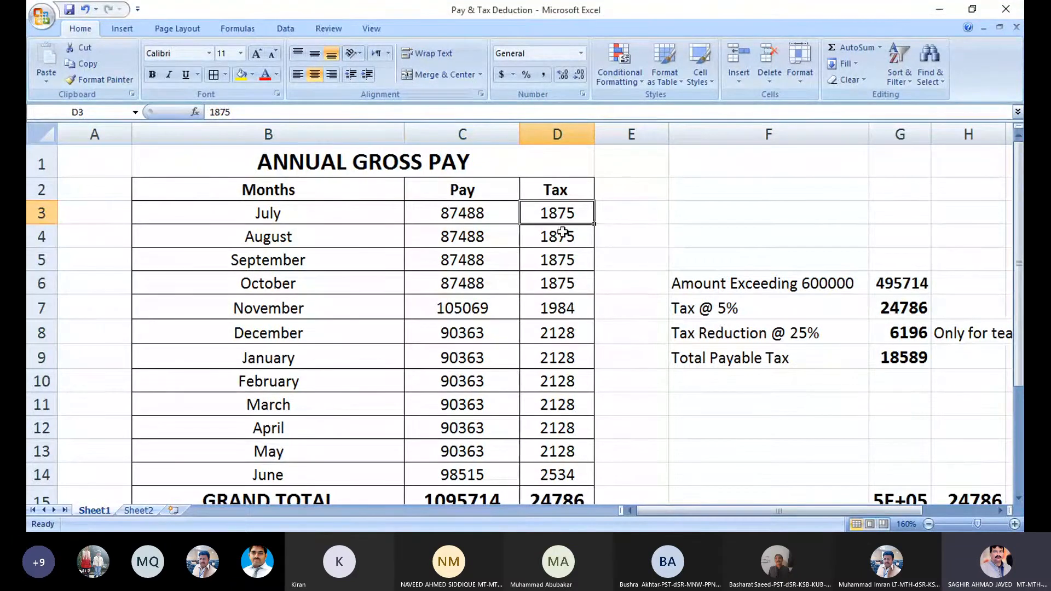
pyautogui.scroll(-1, 562, 232)
pyautogui.click(296, 420)
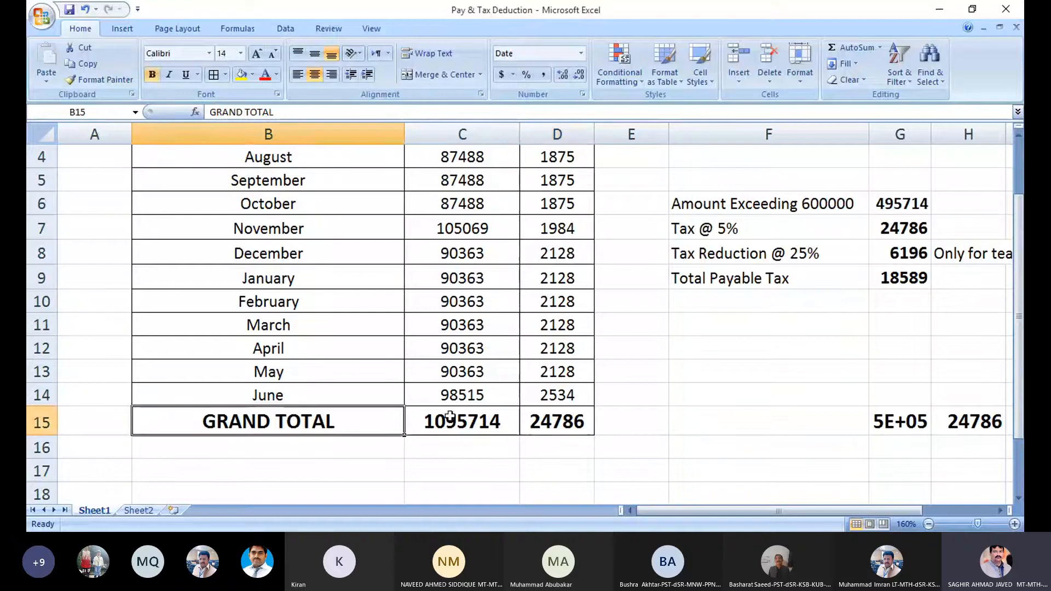
pyautogui.click(452, 423)
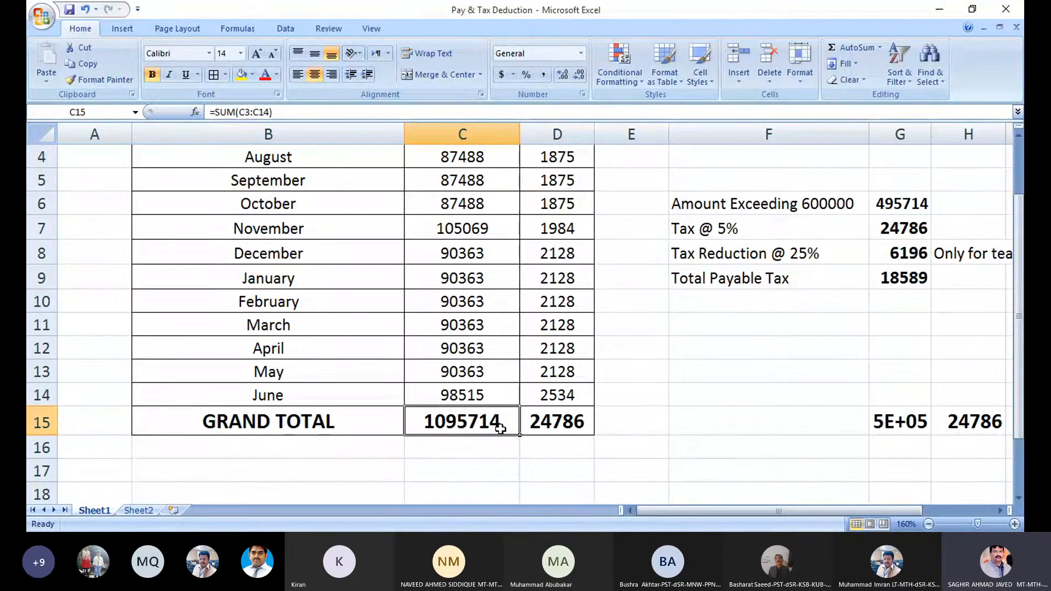
pyautogui.click(573, 424)
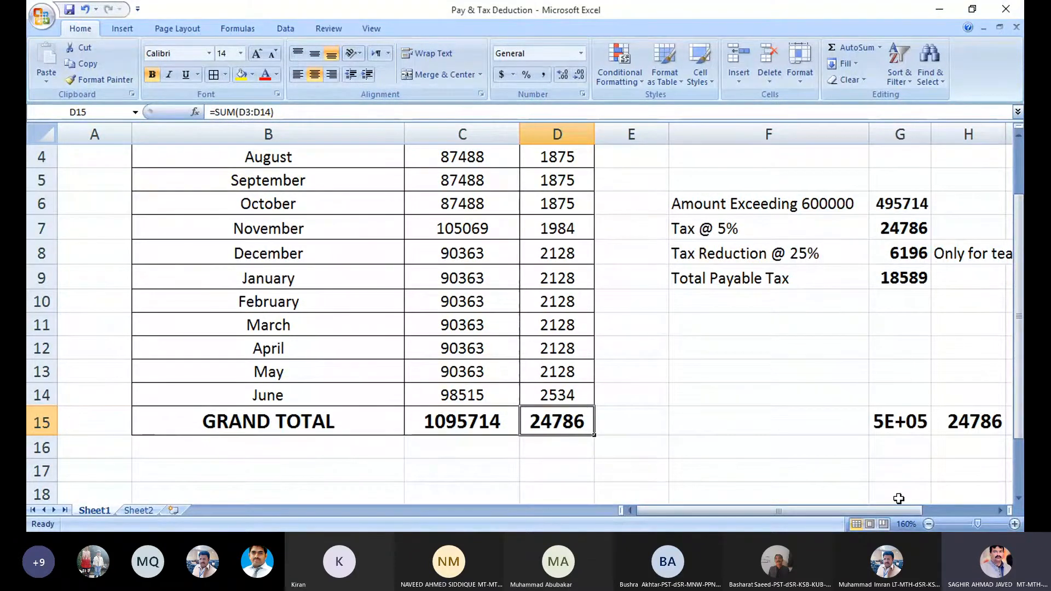
pyautogui.moveTo(894, 512); pyautogui.dragTo(911, 512)
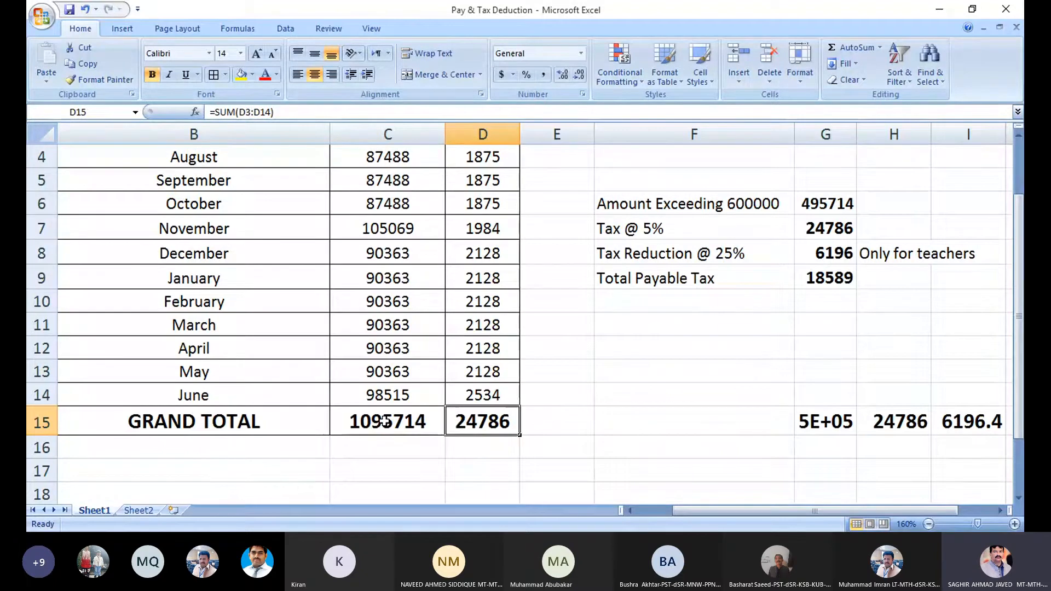
pyautogui.click(385, 421)
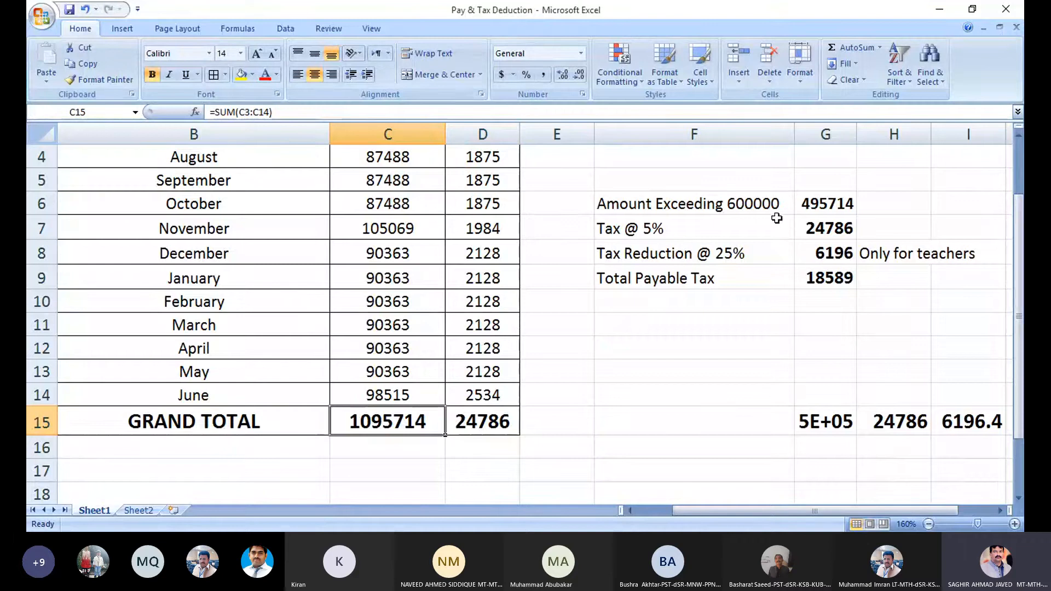
# Review the 495714 amount exceeding 600000 and the Tax @ 5% formula giving 24786.
pyautogui.click(803, 202)
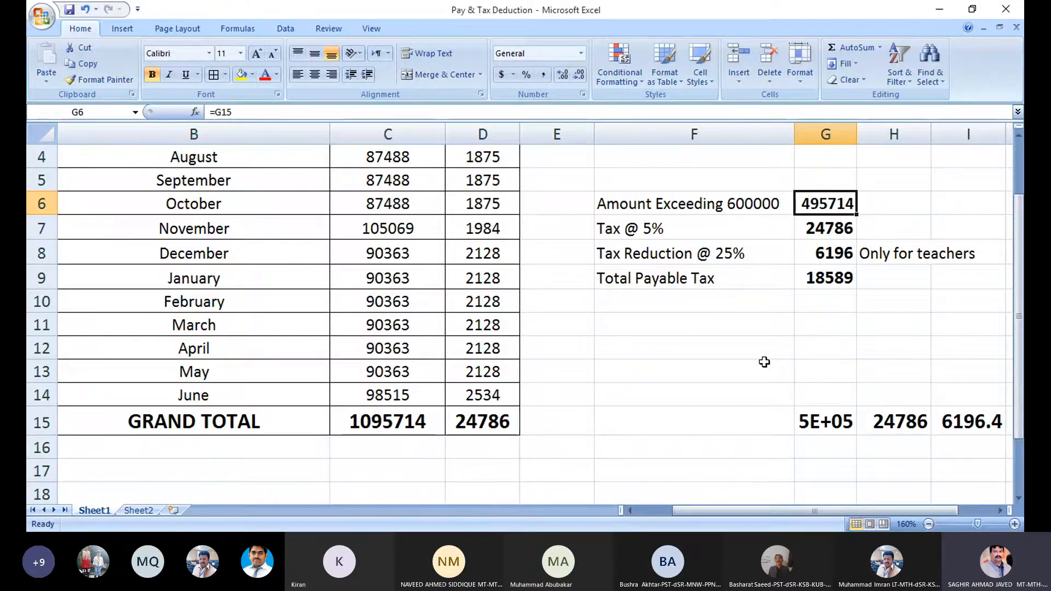
pyautogui.click(828, 231)
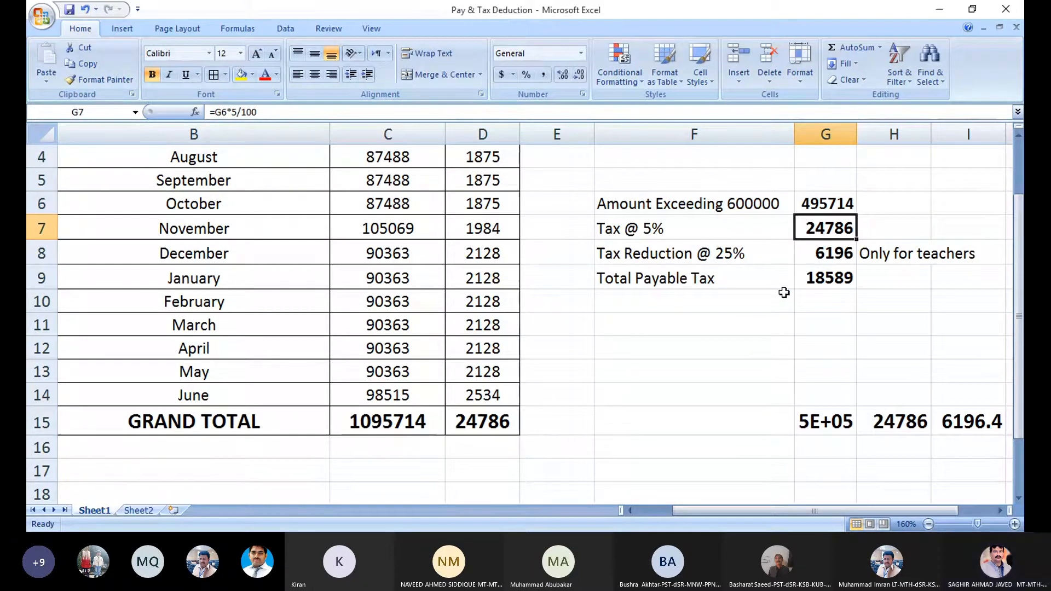
pyautogui.press('Left')
pyautogui.press('Down')
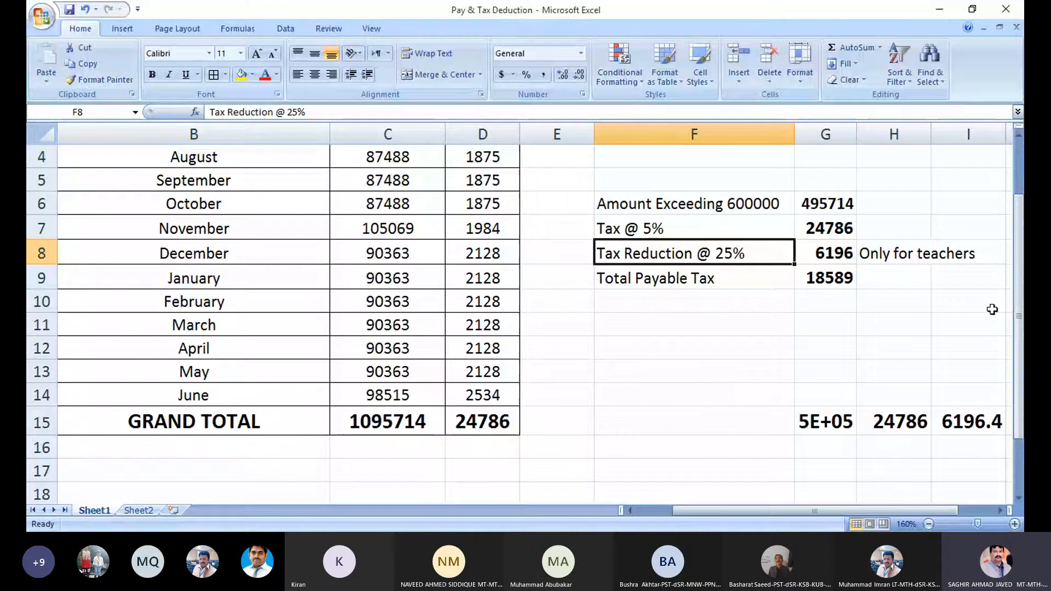
pyautogui.click(841, 228)
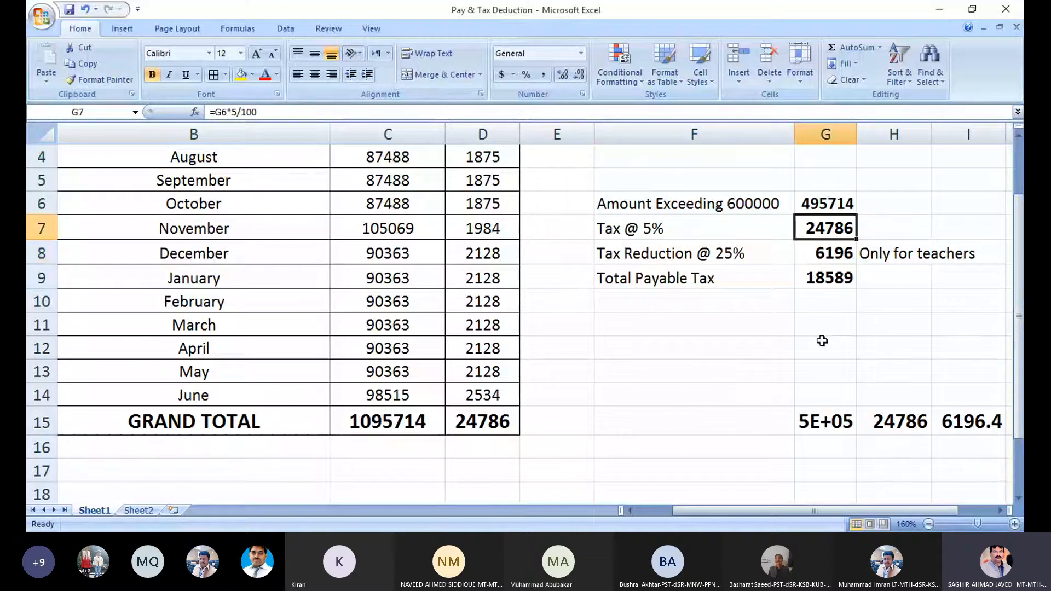
# Compare the Tax @ 5% figure with the Tax Reduction @ 25% and Total Payable Tax formulas.
pyautogui.click(777, 259)
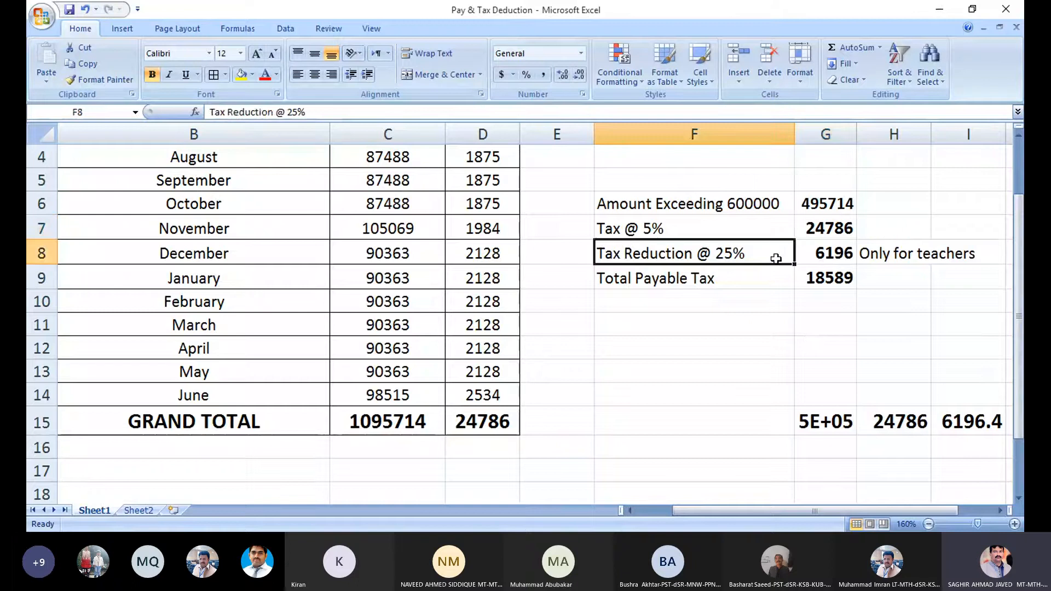
pyautogui.click(831, 257)
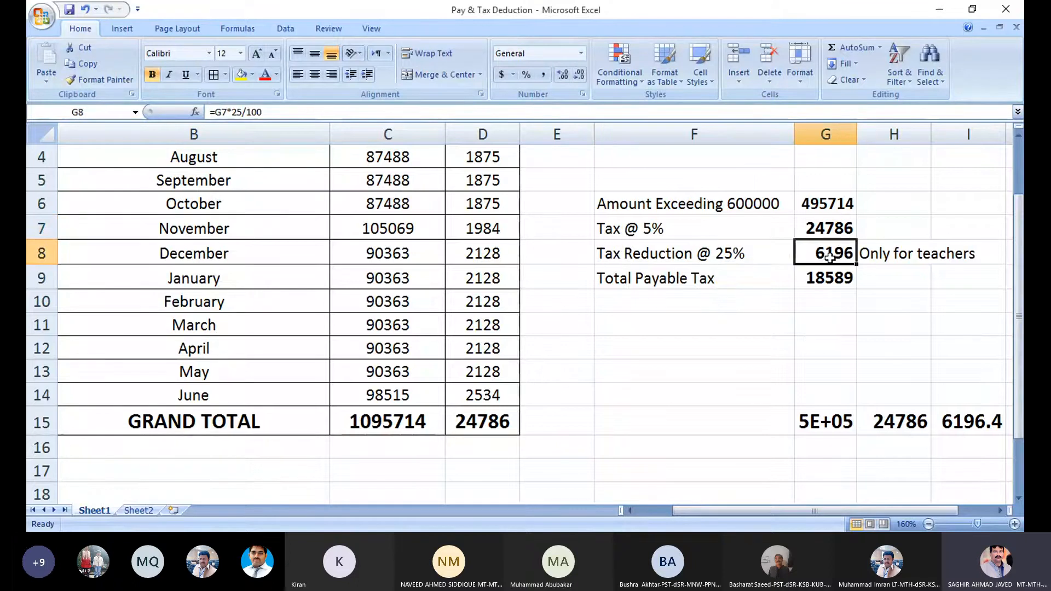
pyautogui.click(815, 232)
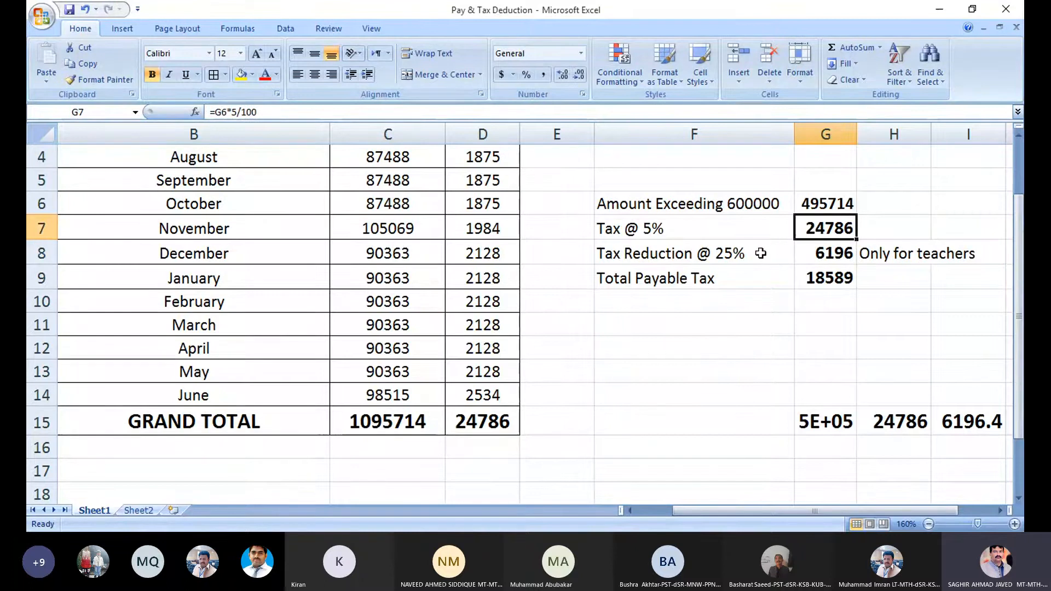
pyautogui.click(776, 251)
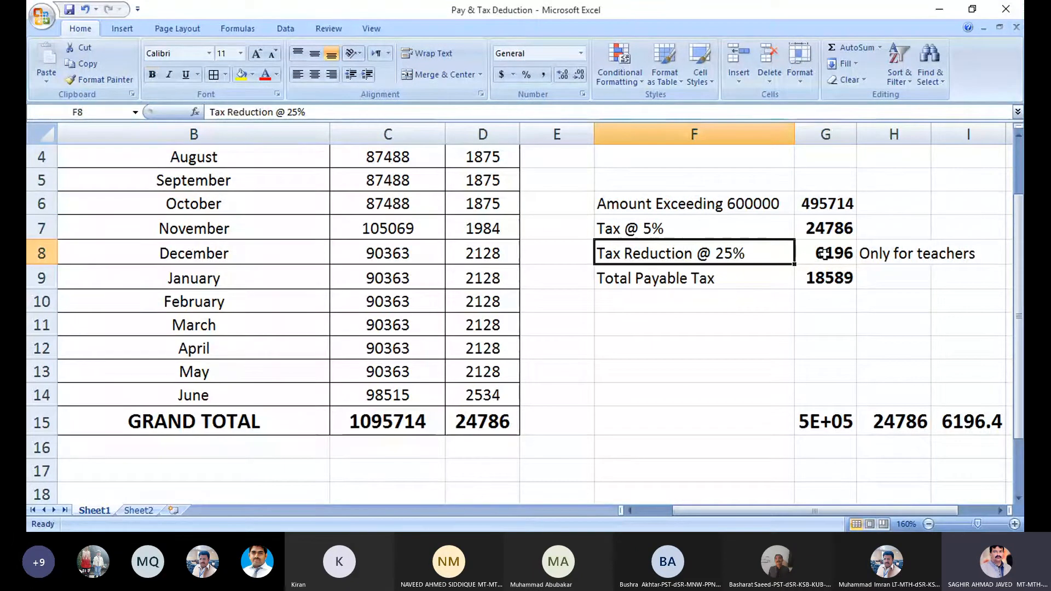
pyautogui.click(810, 256)
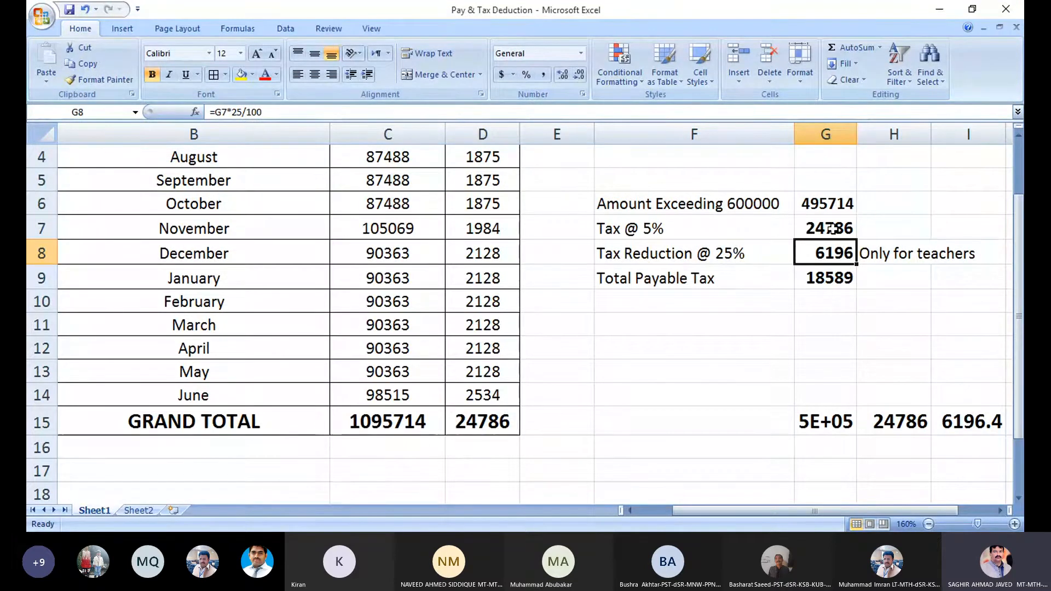
pyautogui.click(831, 229)
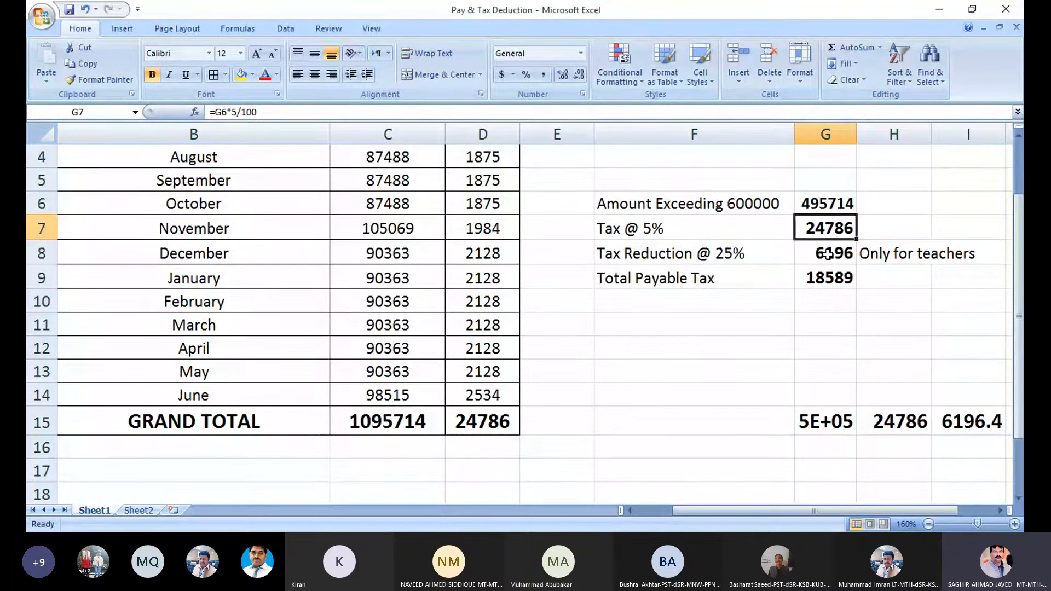
pyautogui.click(829, 253)
pyautogui.click(836, 279)
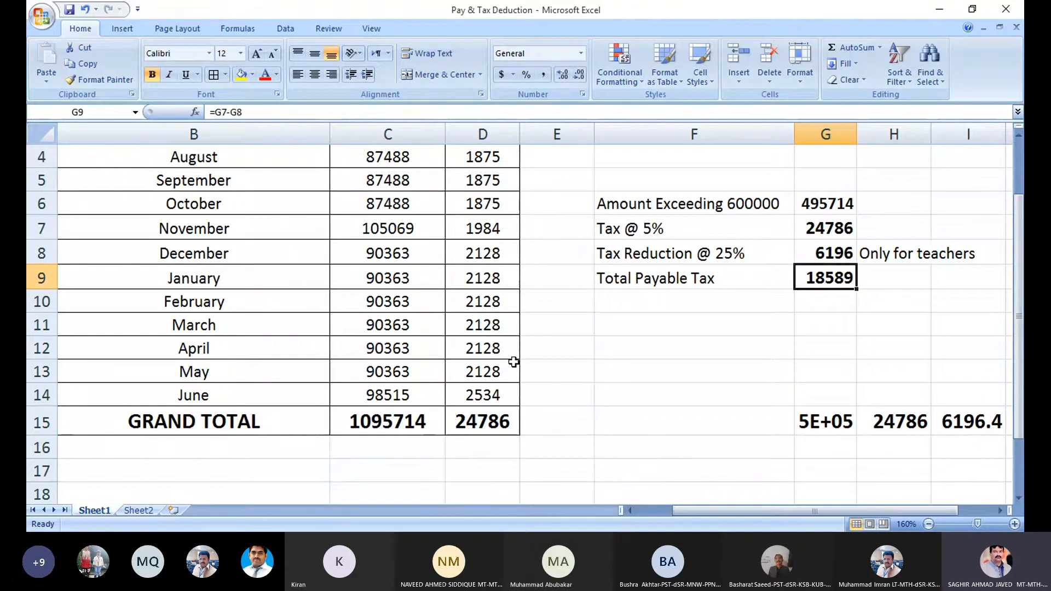
# Recheck the tax column total and Tax @ 5% formula, then switch to Chrome's new tab.
pyautogui.click(488, 423)
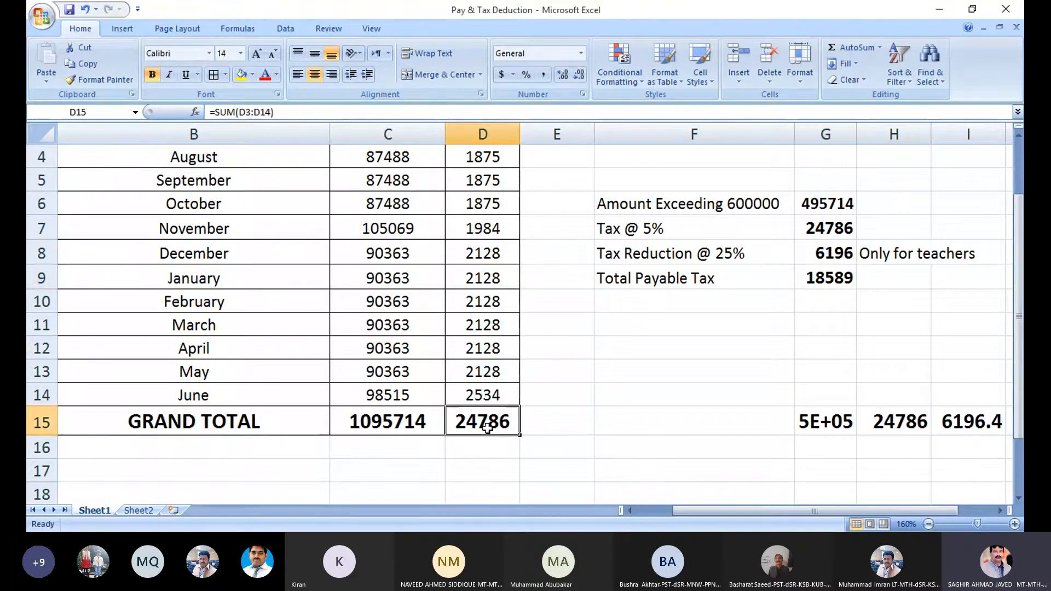
pyautogui.click(810, 210)
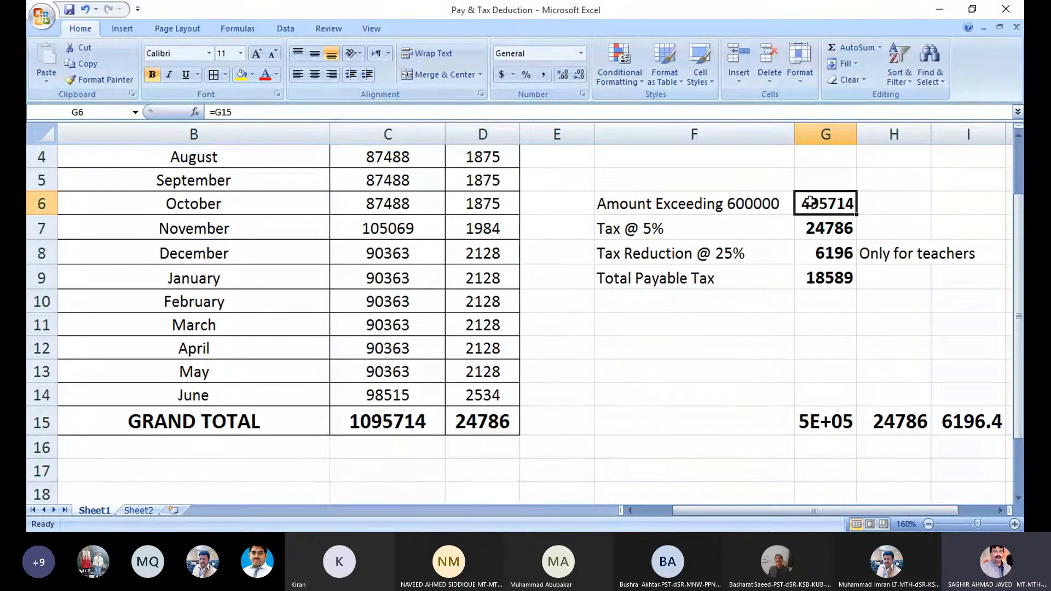
pyautogui.click(842, 229)
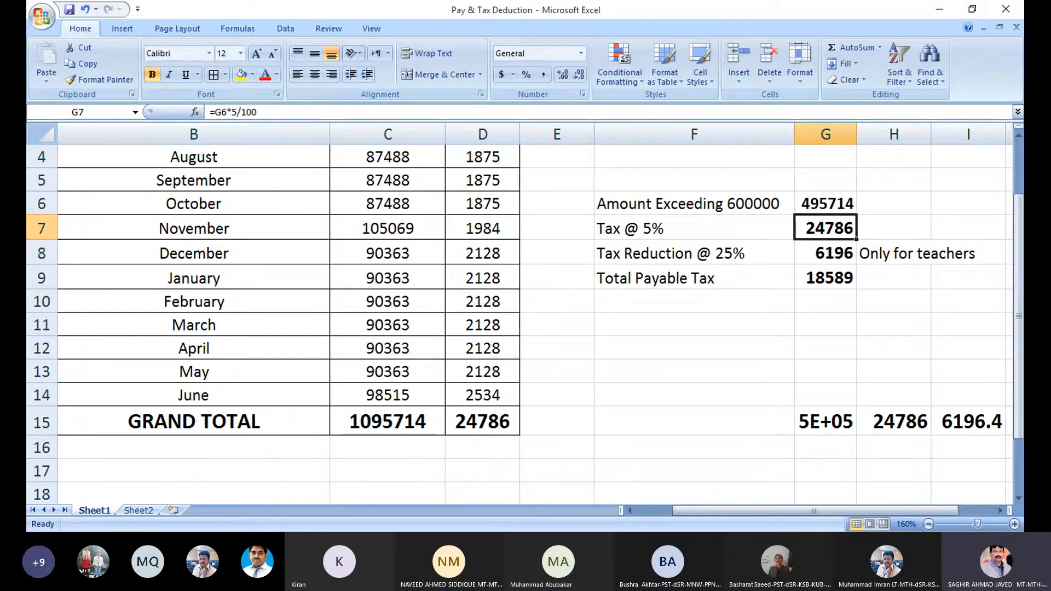
pyautogui.click(499, 546)
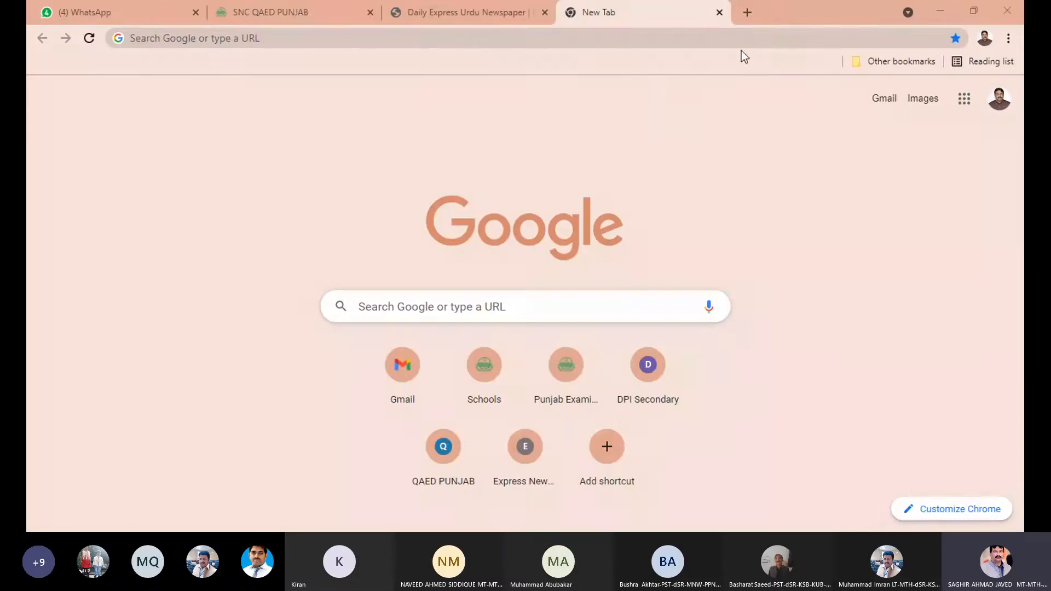
# Go to iris.fbr.gov.pk by typing iris in the address bar and accepting the autocomplete.
pyautogui.click(803, 38)
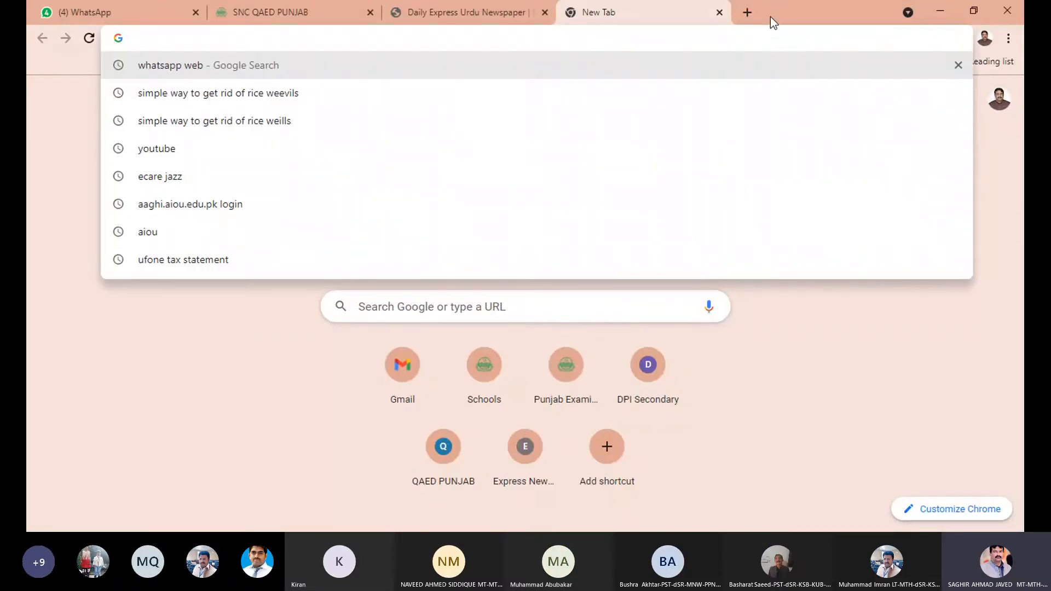
pyautogui.click(770, 17)
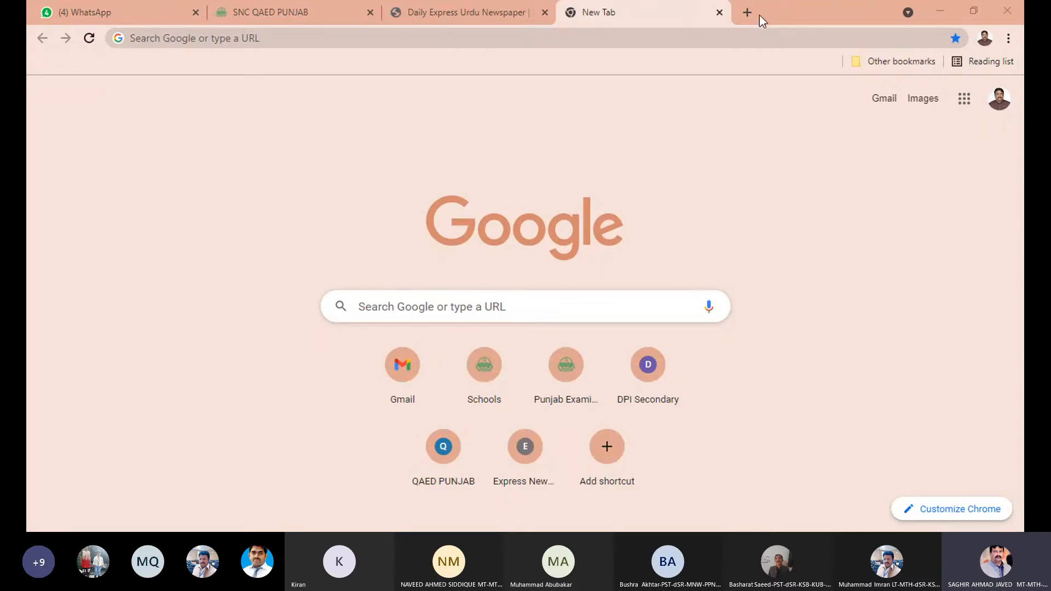
pyautogui.click(347, 38)
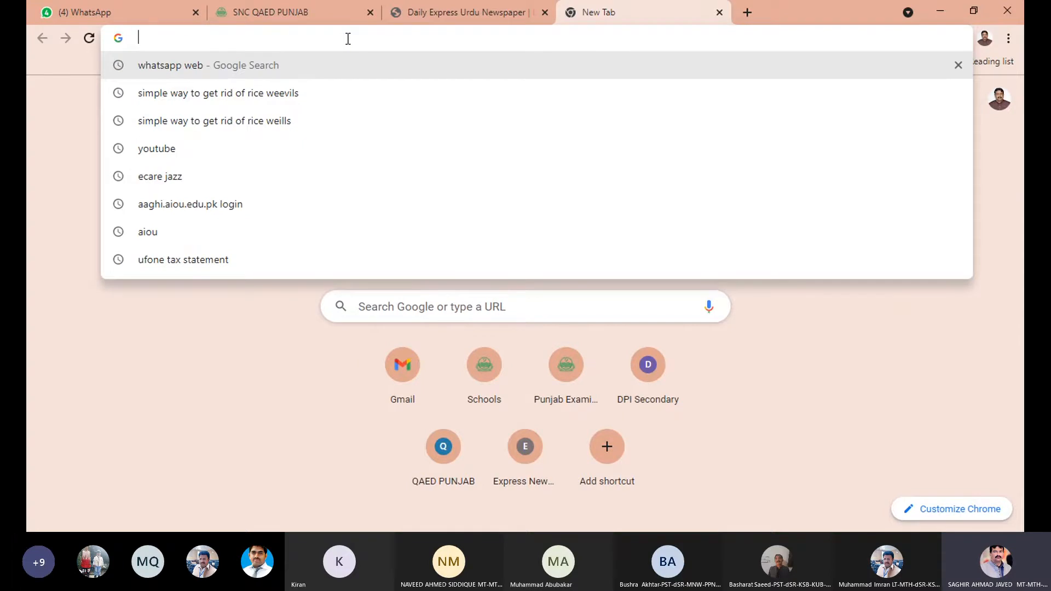
pyautogui.write('iris.fbr.gov.pk/workflow/inboxWorkFlowView.xhtml')
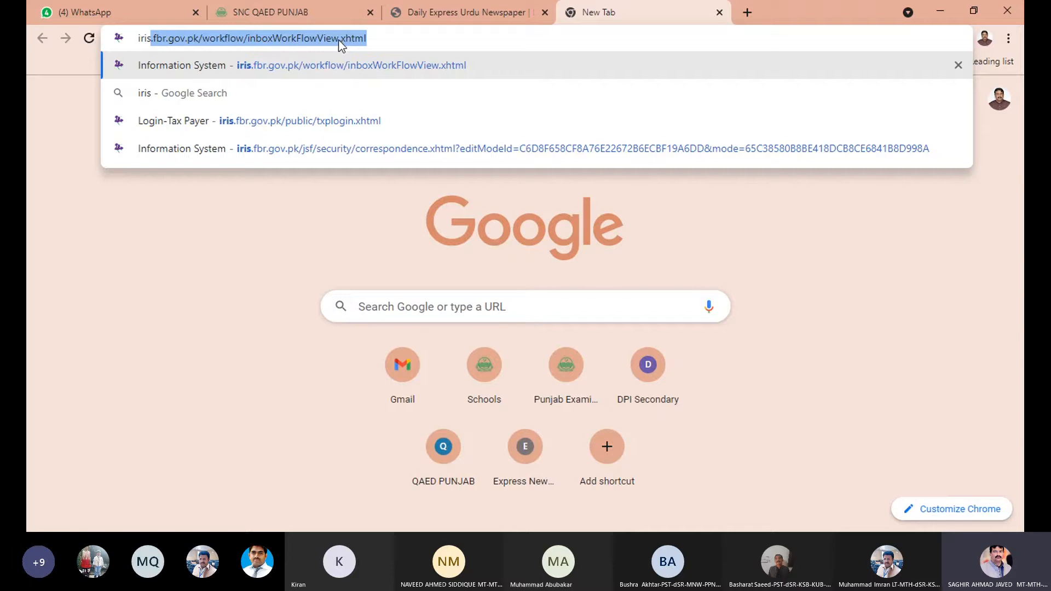
pyautogui.press('Return')
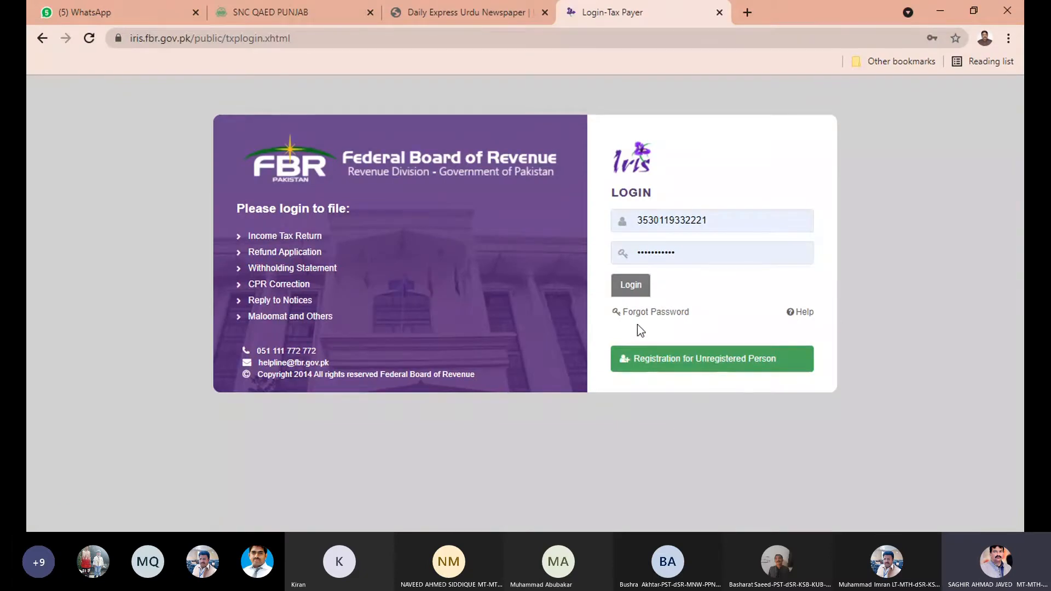
# Select the saved taxpayer ID in the login field and dismiss the saved-login suggestions.
pyautogui.click(734, 221)
pyautogui.doubleClick(694, 220)
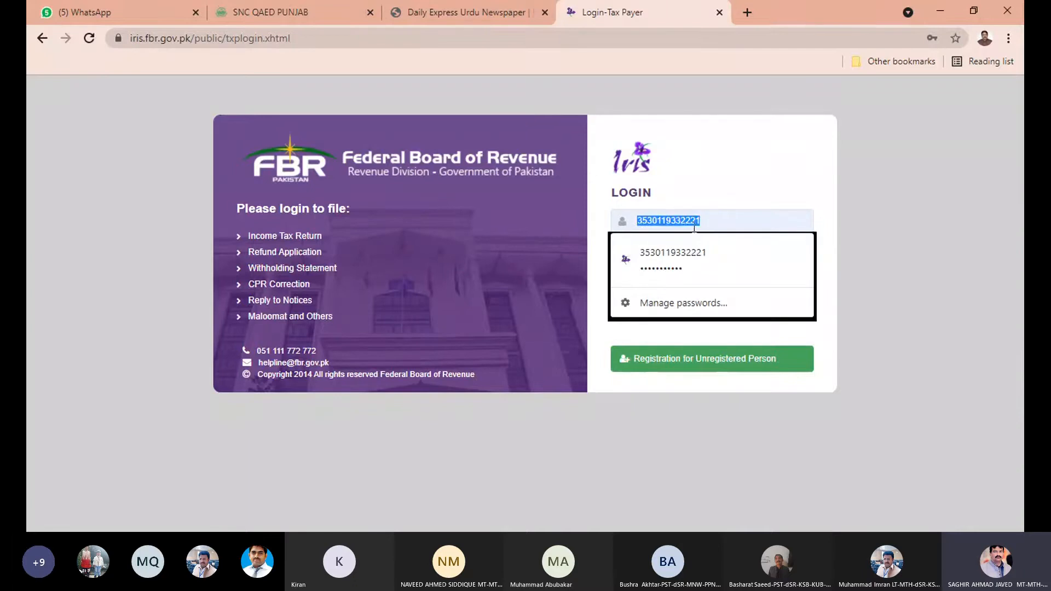
pyautogui.click(973, 249)
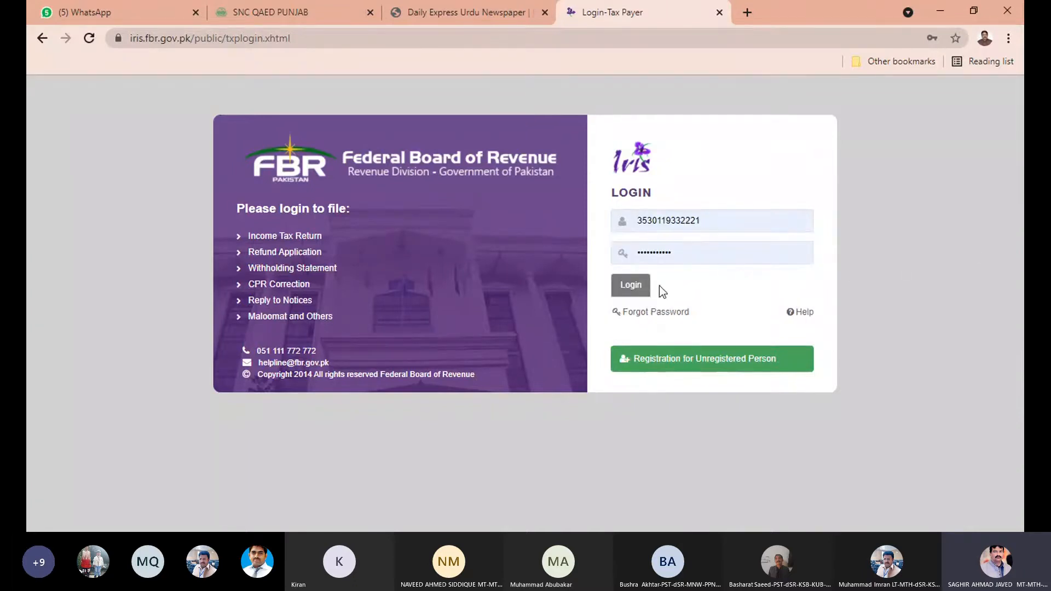
# Log in and start a Salary Return for Individuals - Classic View from the Declaration menu.
pyautogui.click(632, 287)
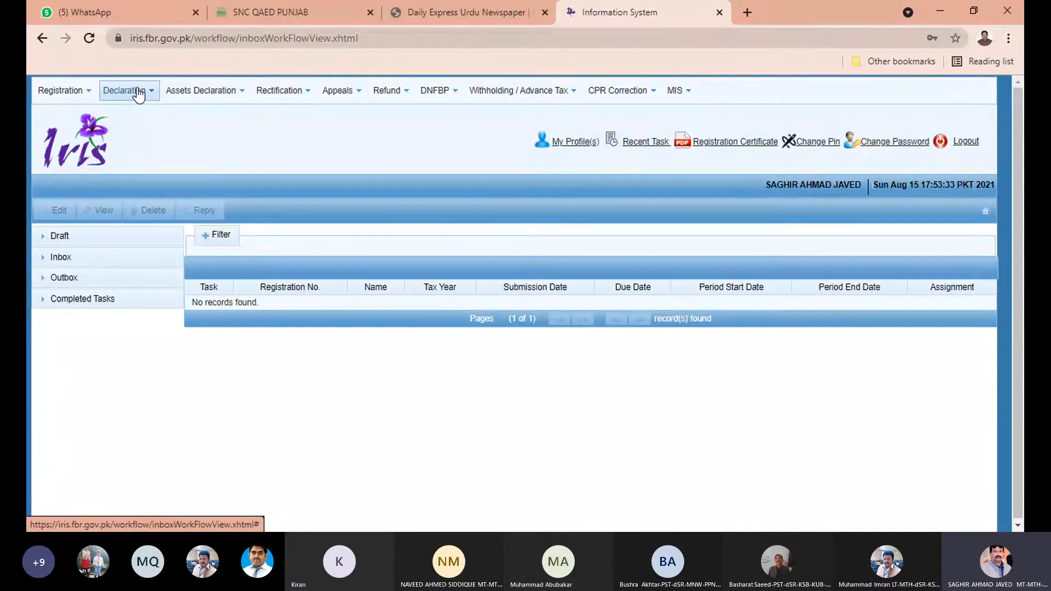
pyautogui.click(138, 94)
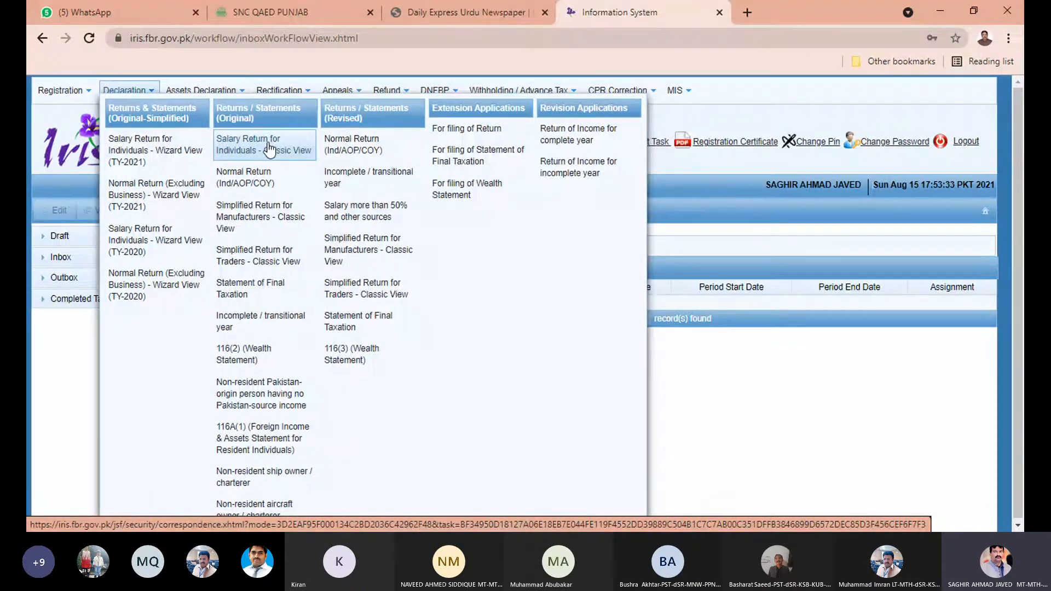
pyautogui.click(268, 147)
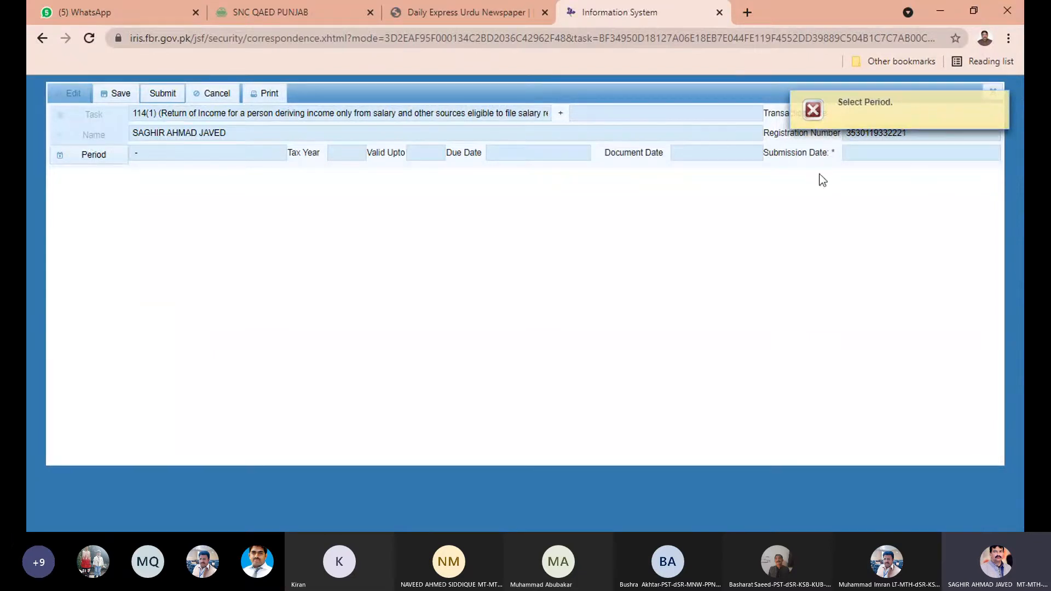
# Search tax periods for 2021 and select the 01-Jul-2020 to 30-Jun-2021 period.
pyautogui.click(1000, 102)
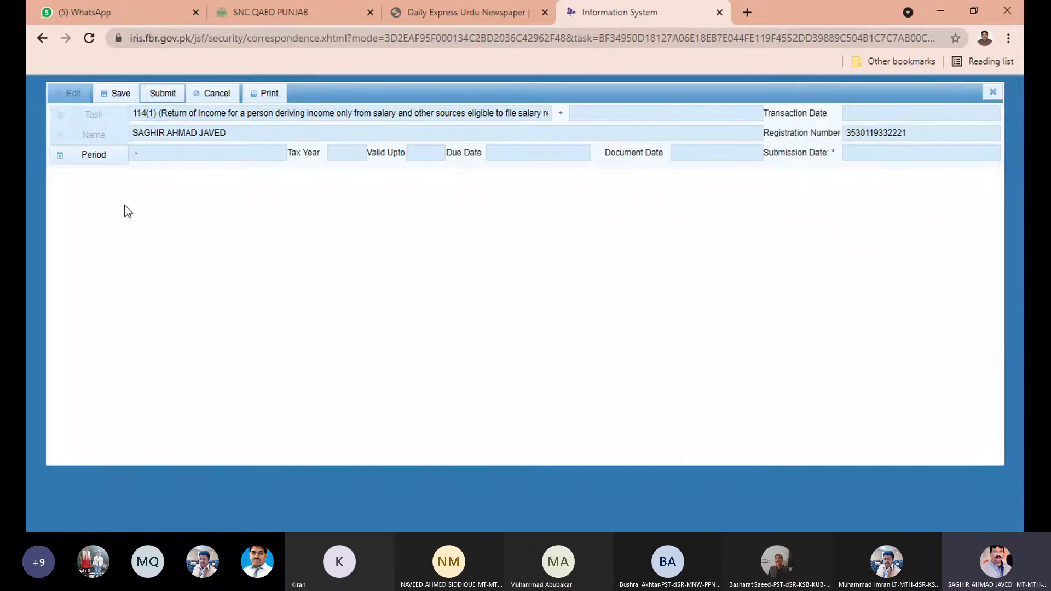
pyautogui.click(93, 156)
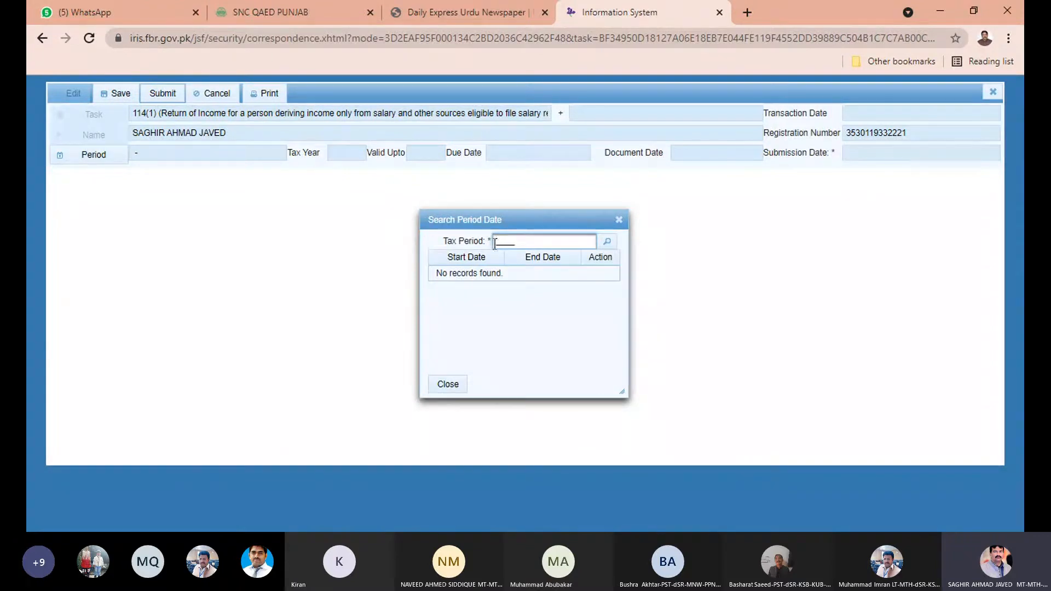
pyautogui.write('2021')
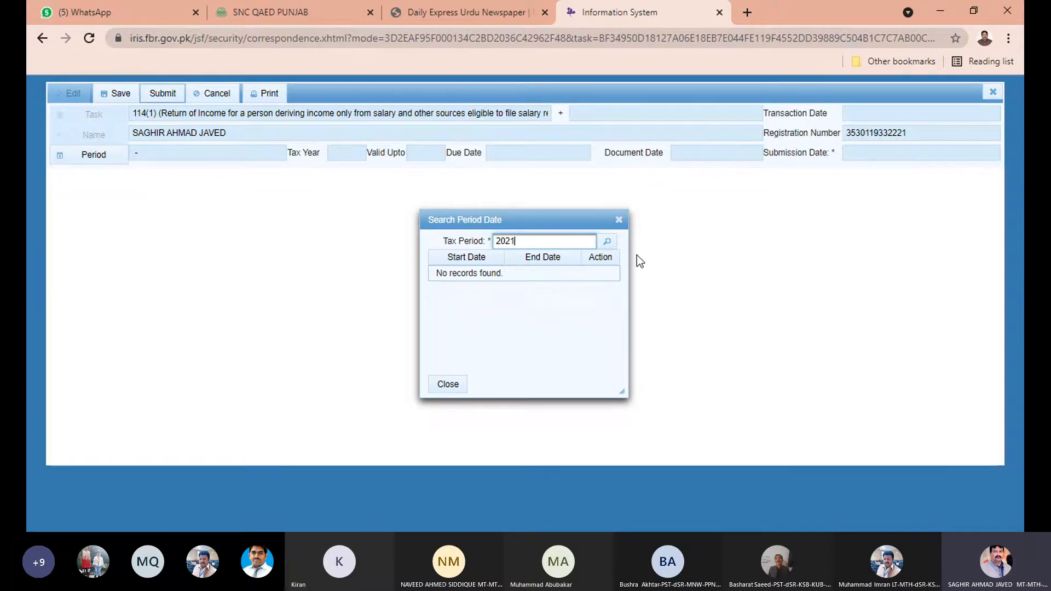
pyautogui.click(608, 243)
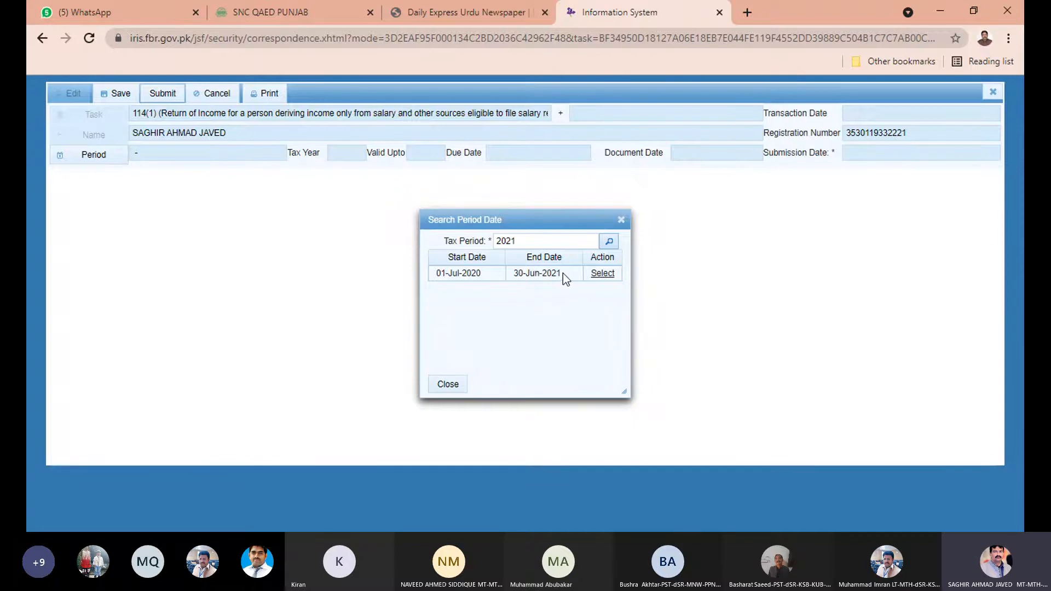
pyautogui.click(606, 276)
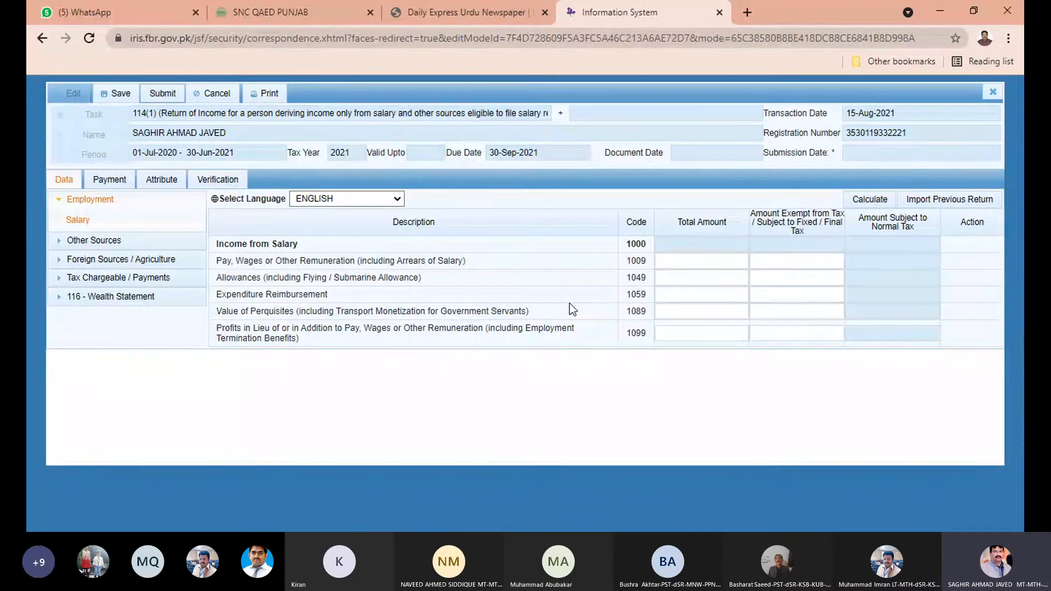
pyautogui.click(69, 201)
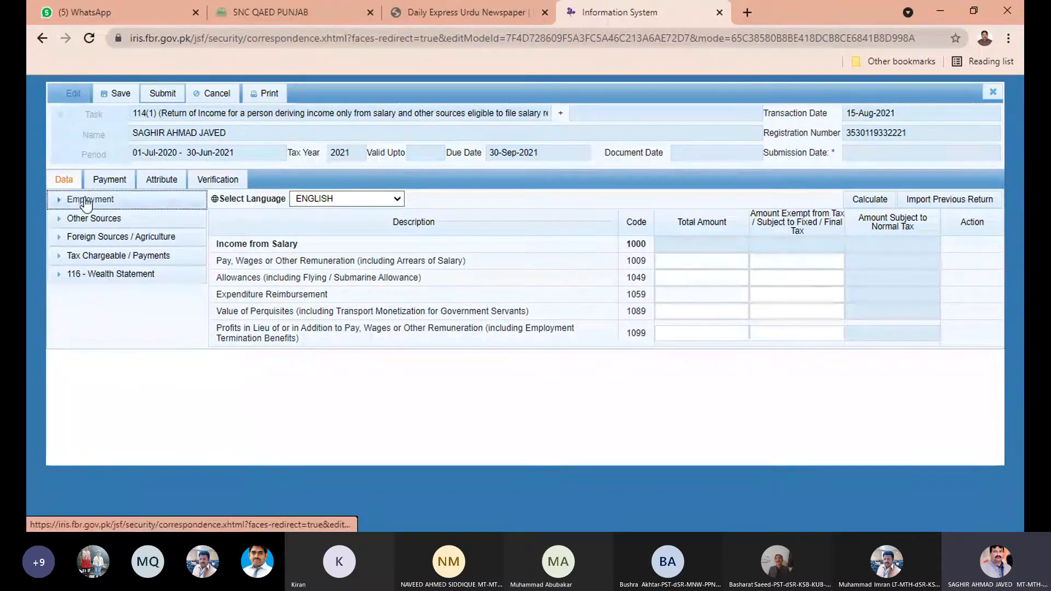
# Enter 1095714 as row 1009 salary pay with 0 exempt and calculate the totals.
pyautogui.click(86, 201)
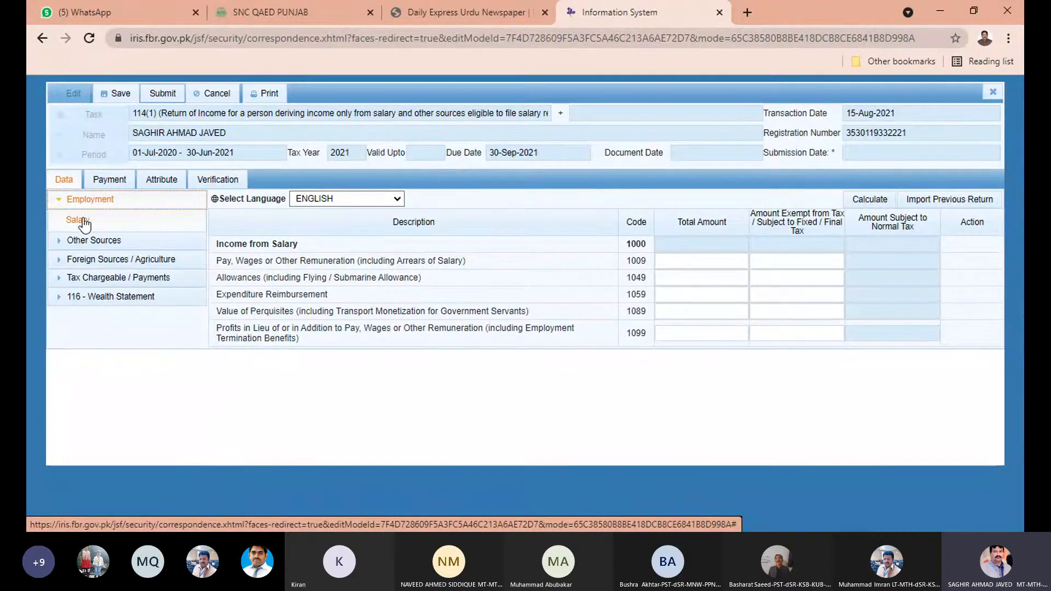
pyautogui.click(82, 221)
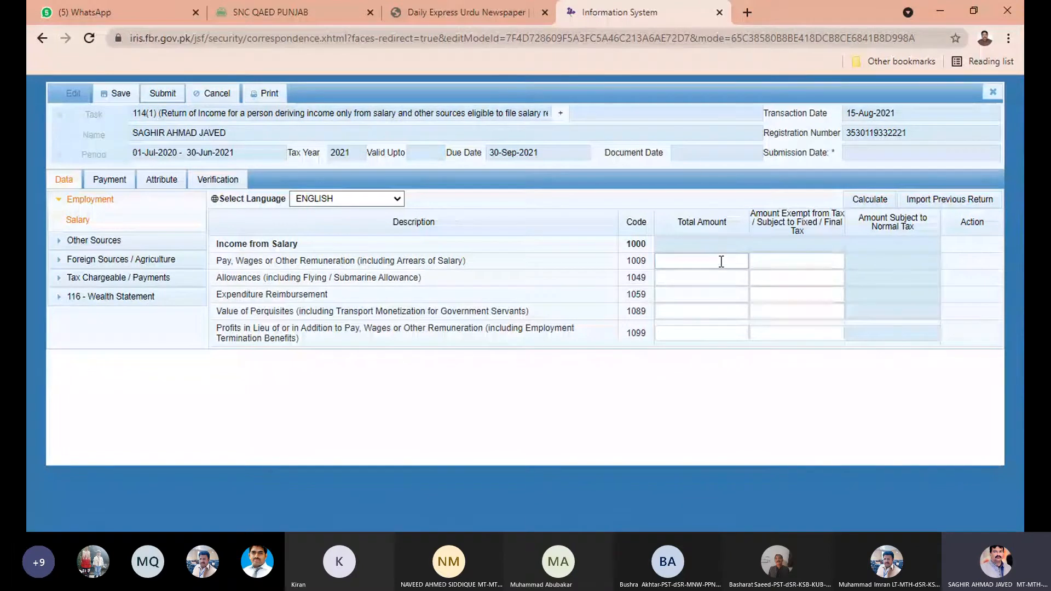
pyautogui.click(721, 262)
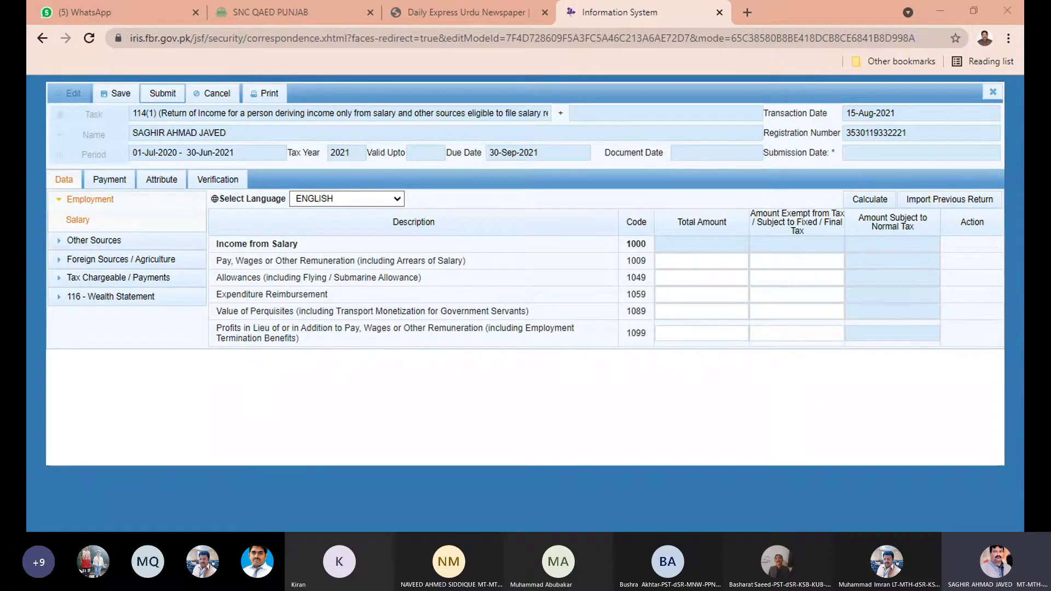
pyautogui.click(662, 261)
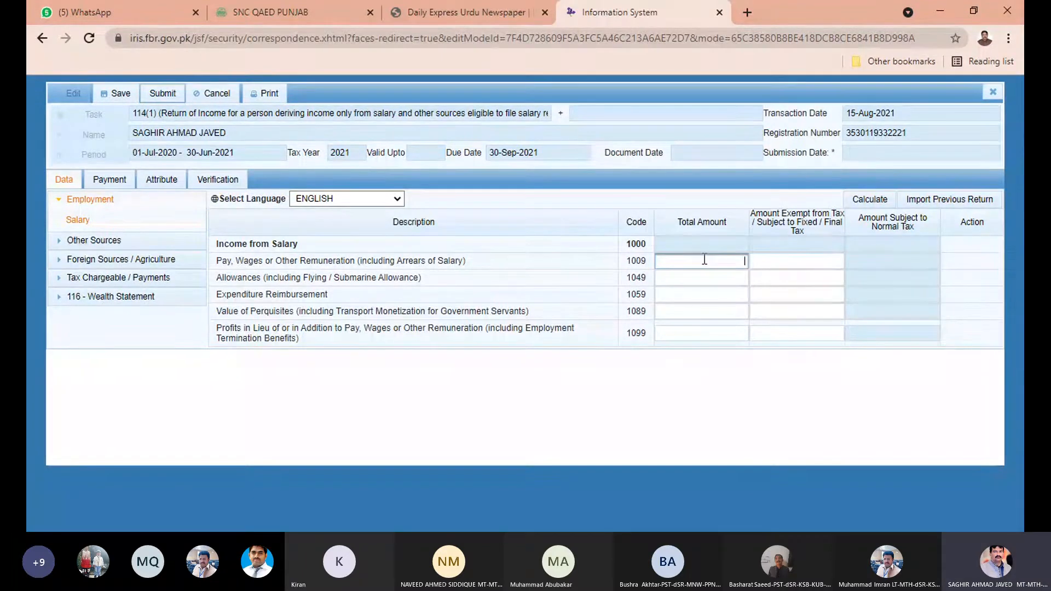
pyautogui.write('1095714')
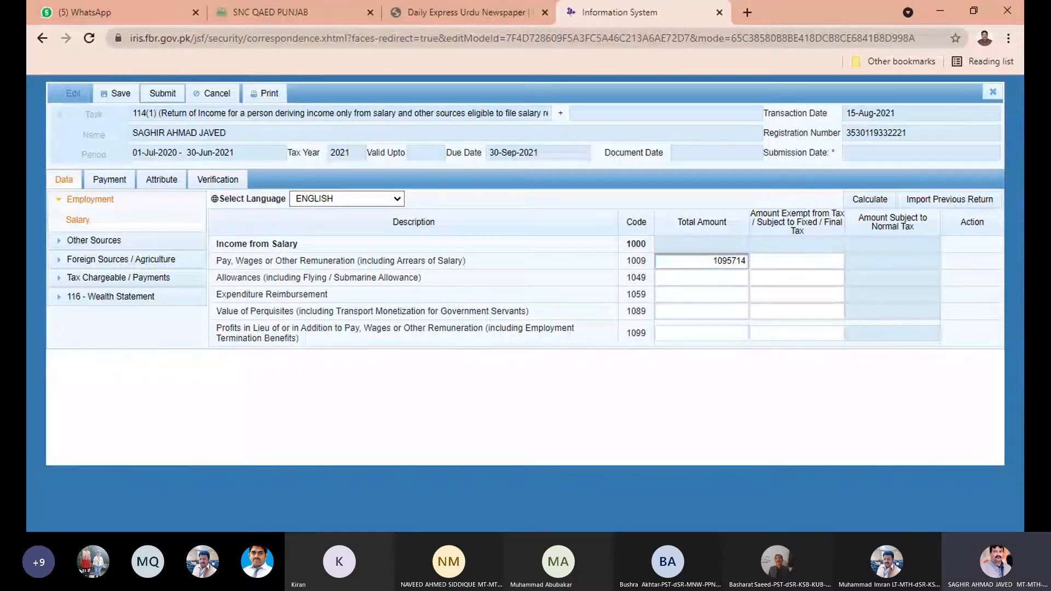
pyautogui.hotkey('alt', 'Tab')
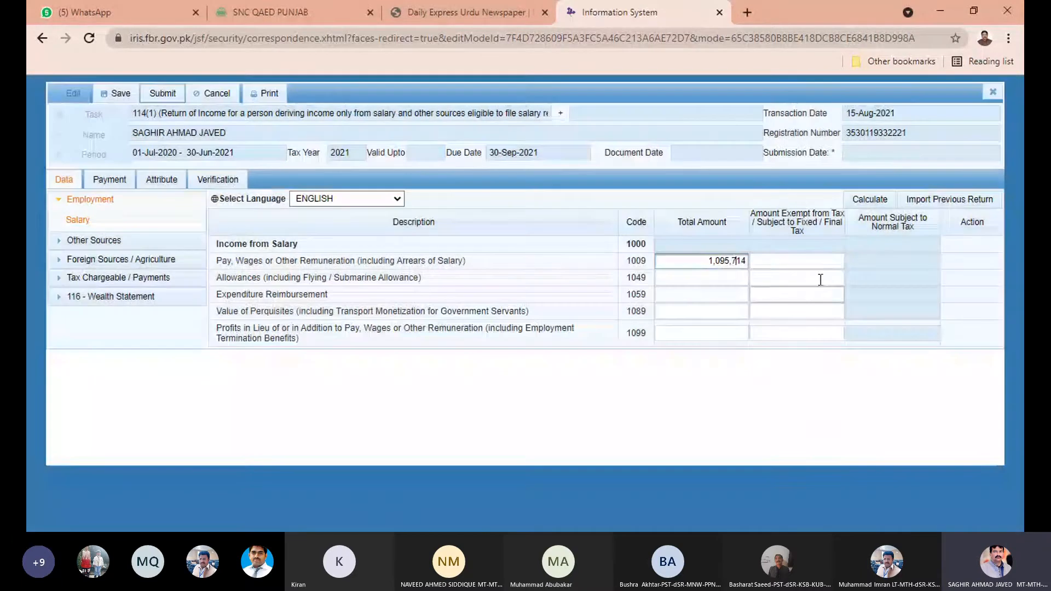
pyautogui.click(815, 262)
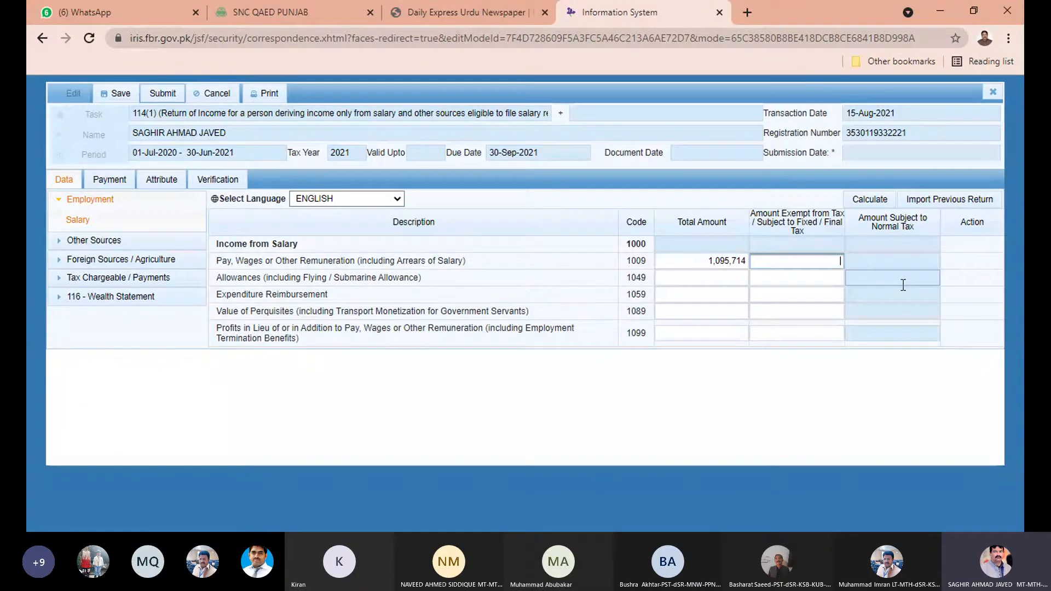
pyautogui.write('0')
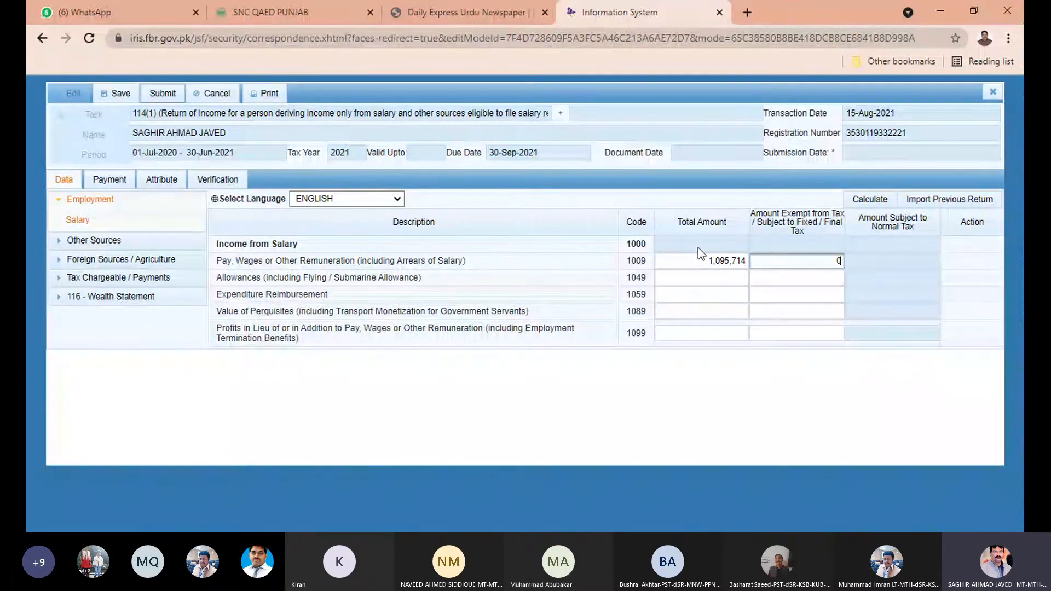
pyautogui.click(856, 200)
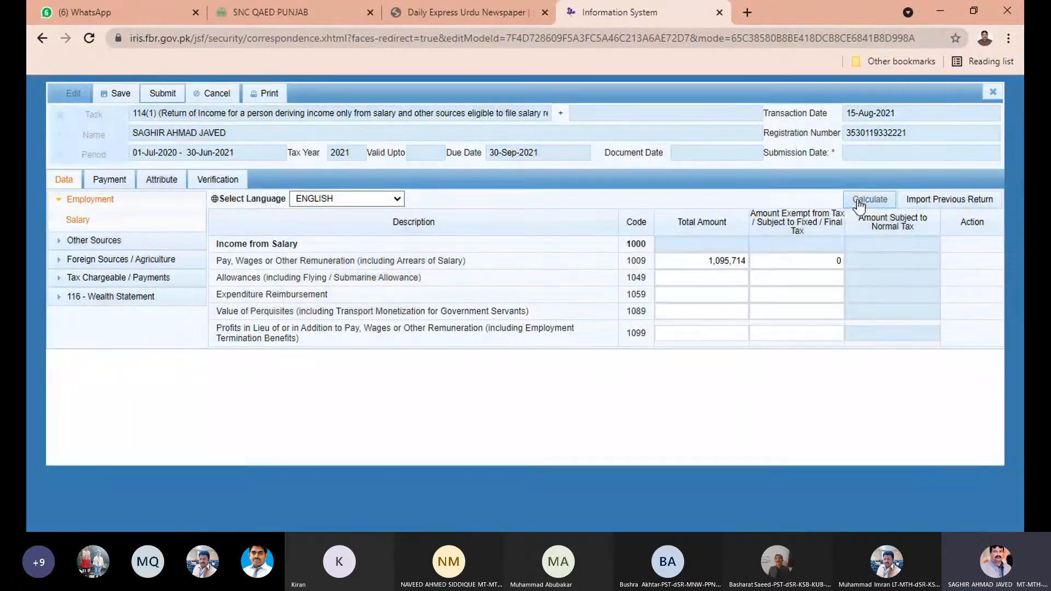
pyautogui.click(857, 201)
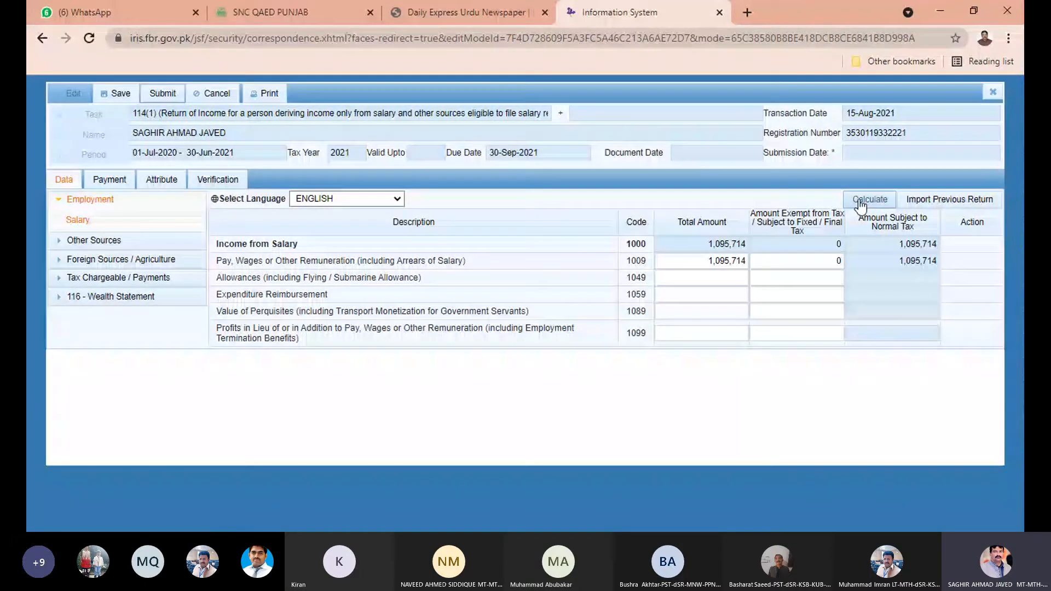
pyautogui.click(756, 289)
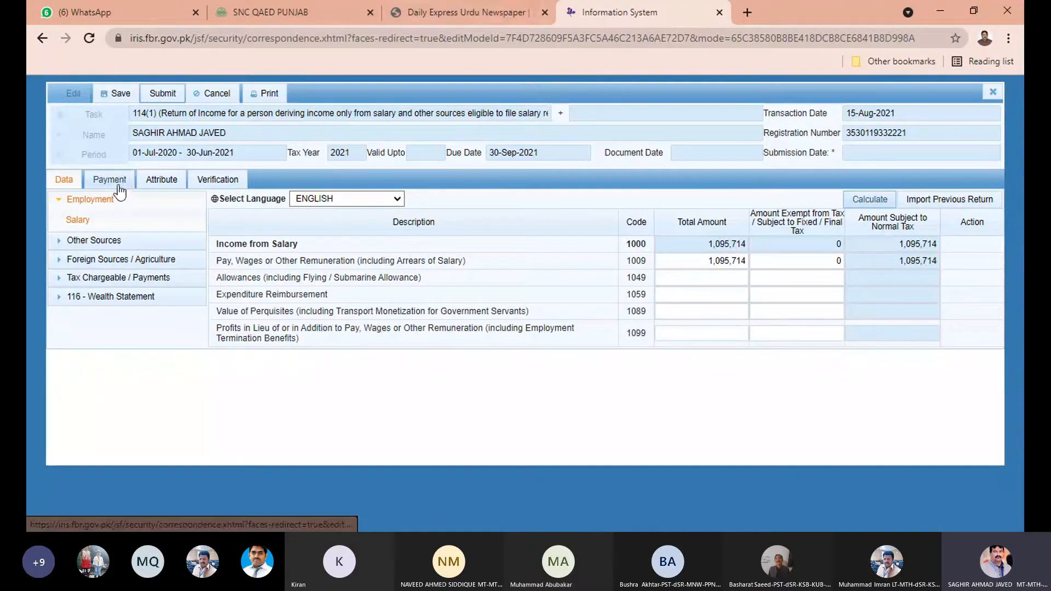
# Inspect the blank Other Sources receipts page, then expand the Tax Chargeable / Payments section.
pyautogui.click(90, 200)
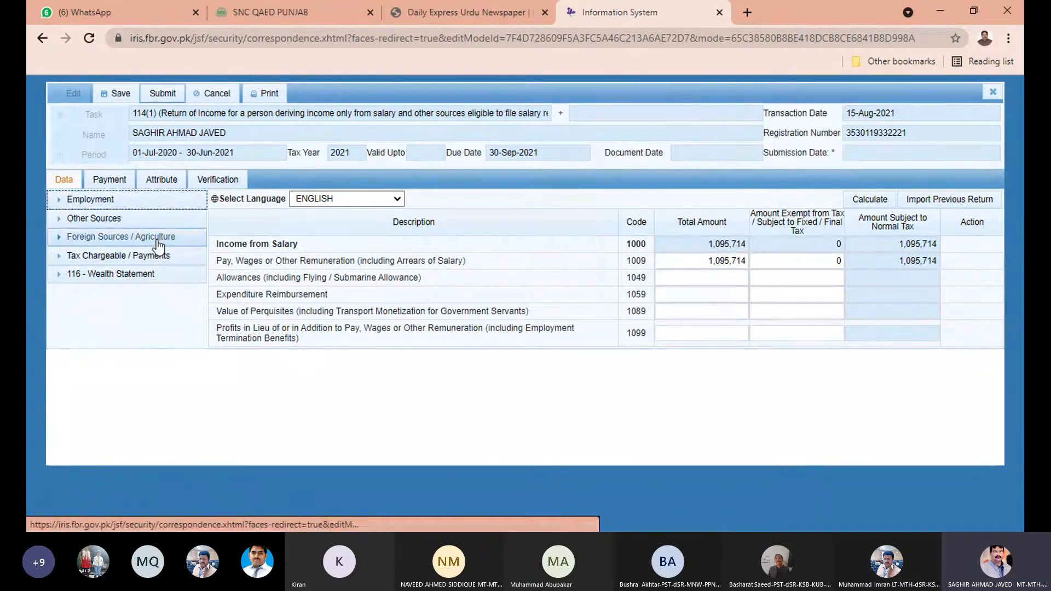
pyautogui.click(153, 220)
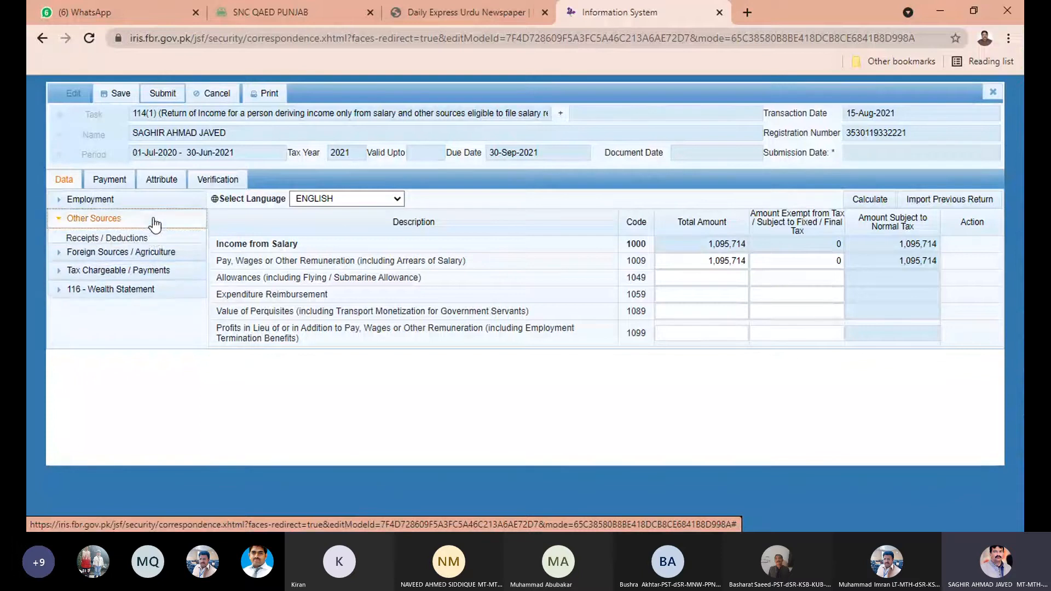
pyautogui.click(130, 237)
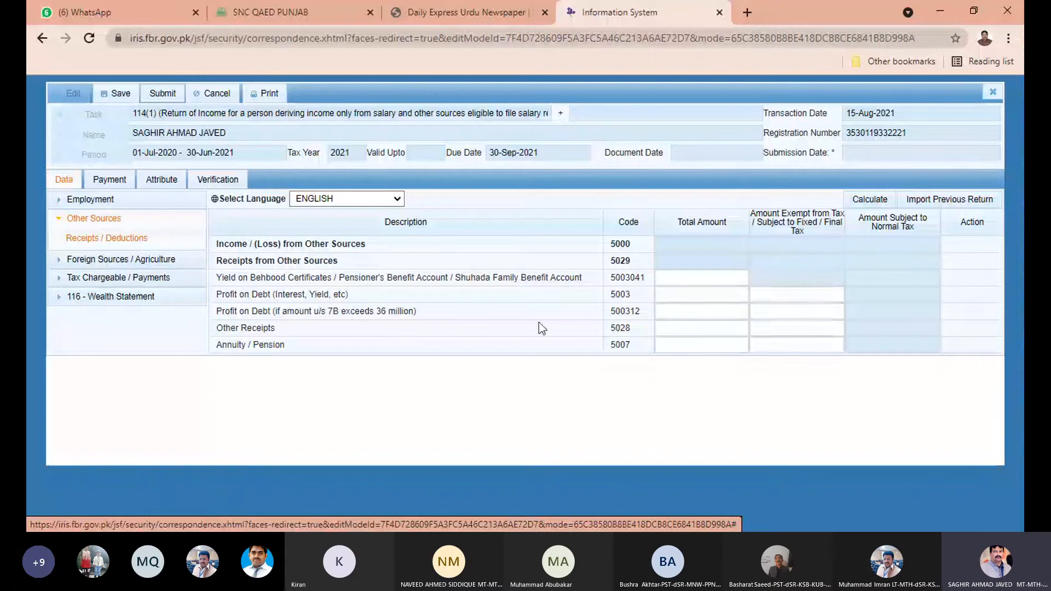
pyautogui.click(678, 309)
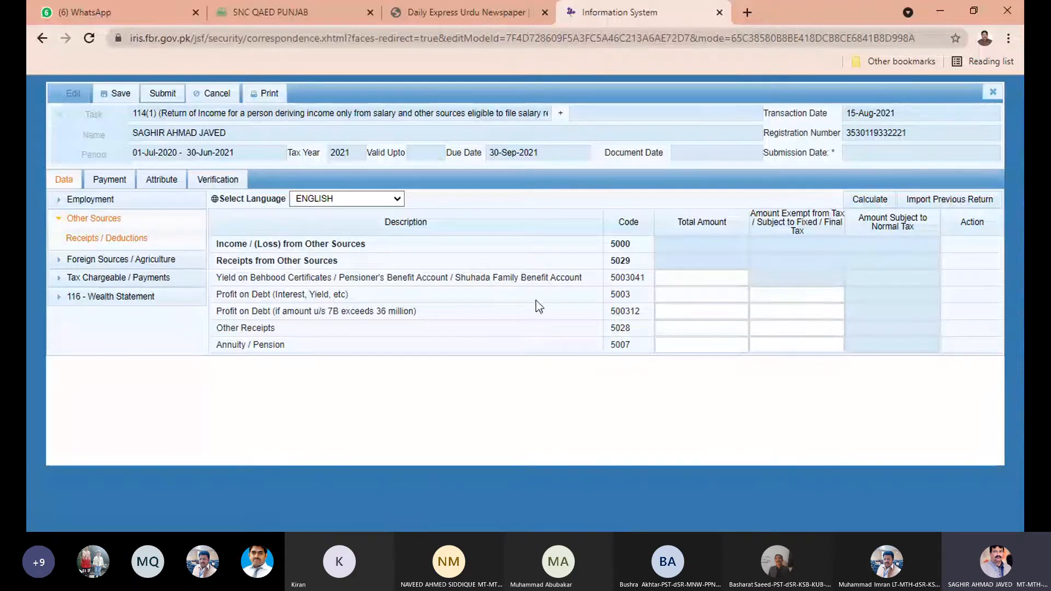
pyautogui.click(109, 219)
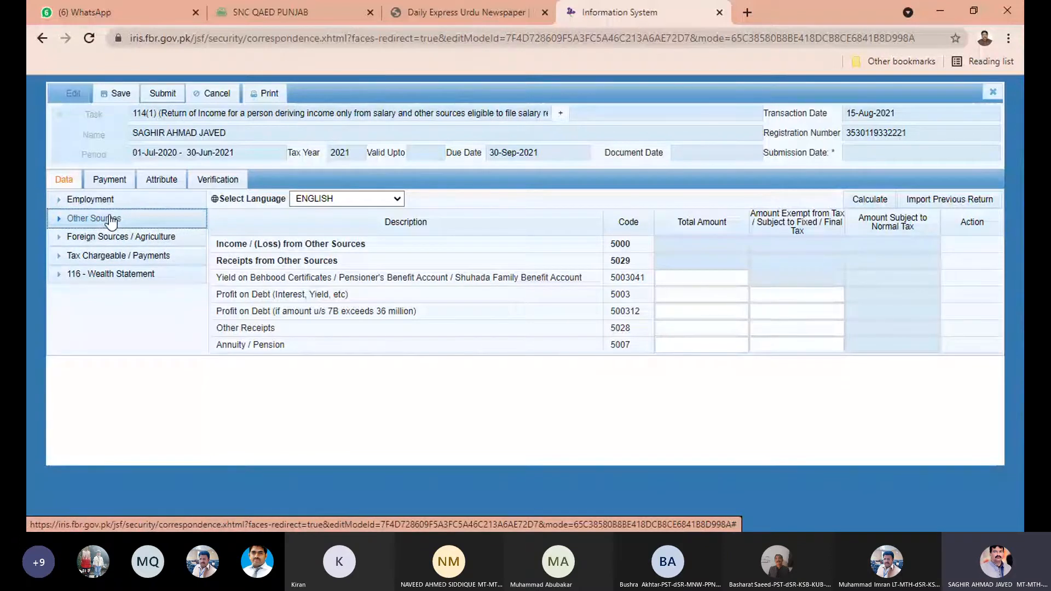
pyautogui.click(115, 262)
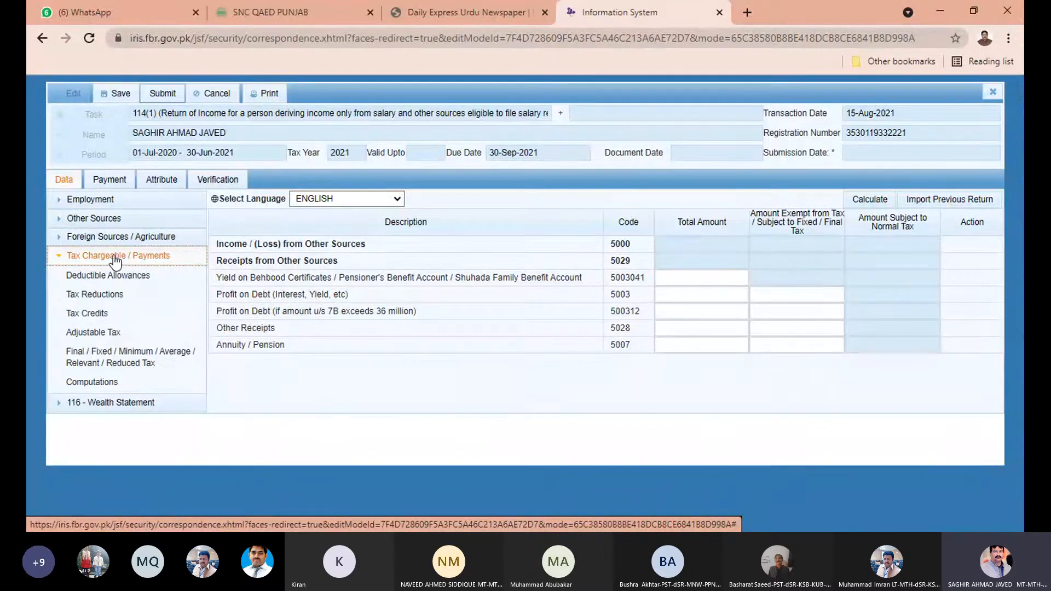
# Enter a 6196 full-time teacher tax reduction under code 9302 and recalculate the return.
pyautogui.click(93, 296)
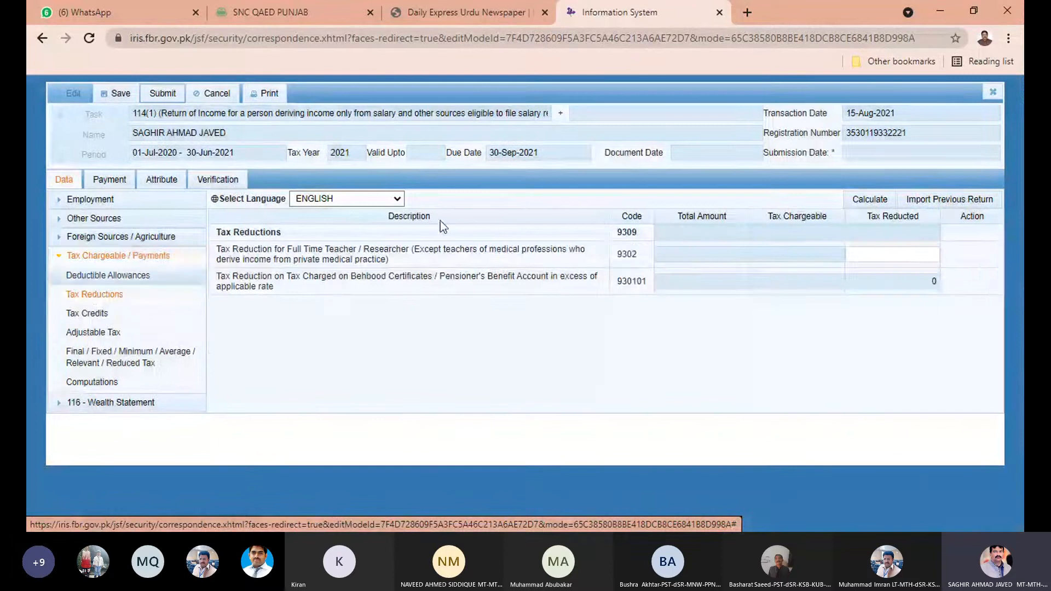
pyautogui.click(887, 255)
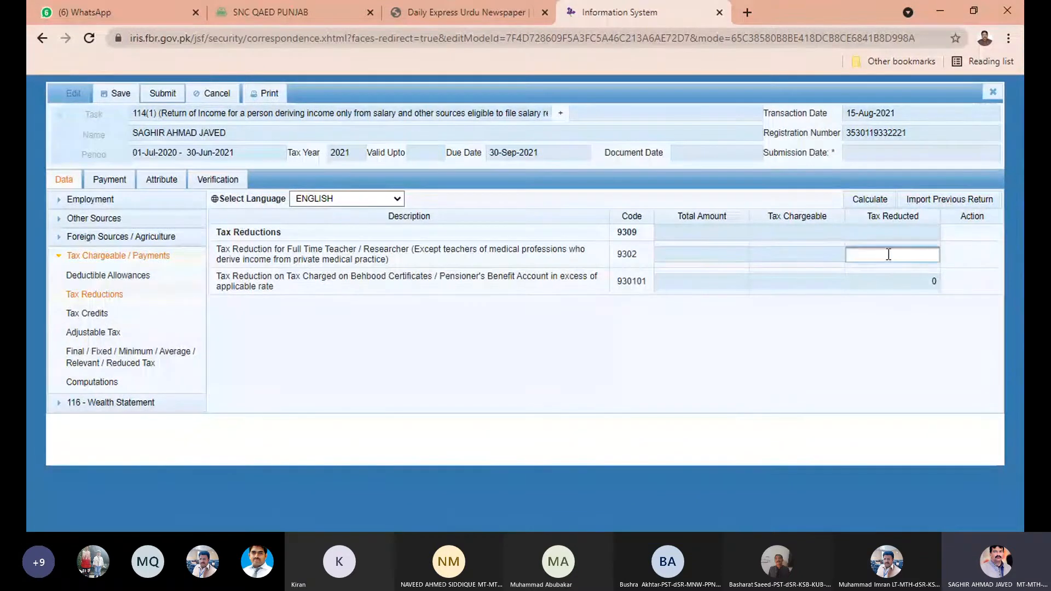
pyautogui.hotkey('alt', 'Tab')
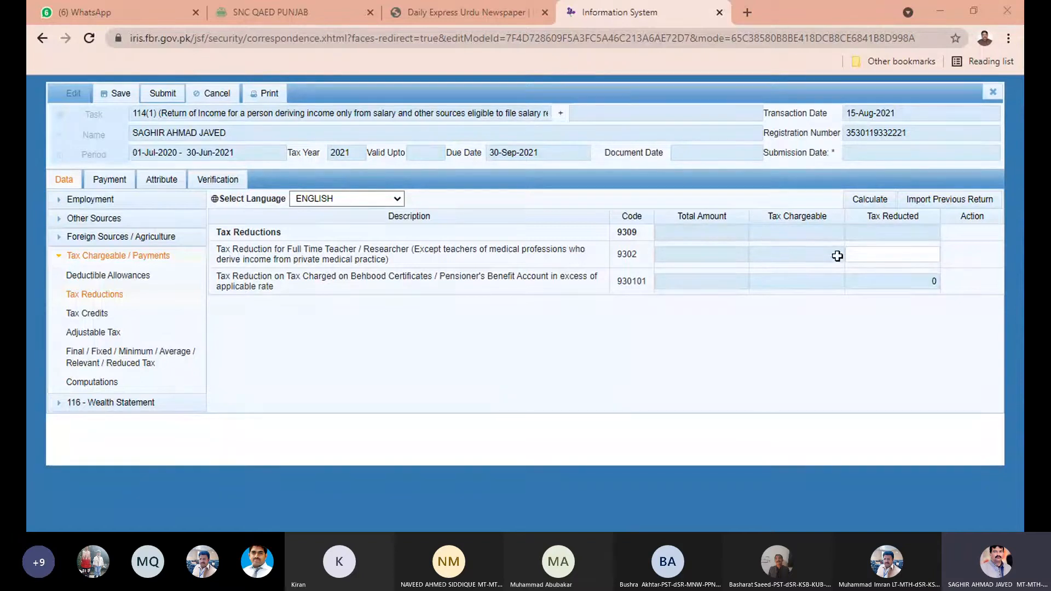
pyautogui.click(892, 255)
pyautogui.write('6196')
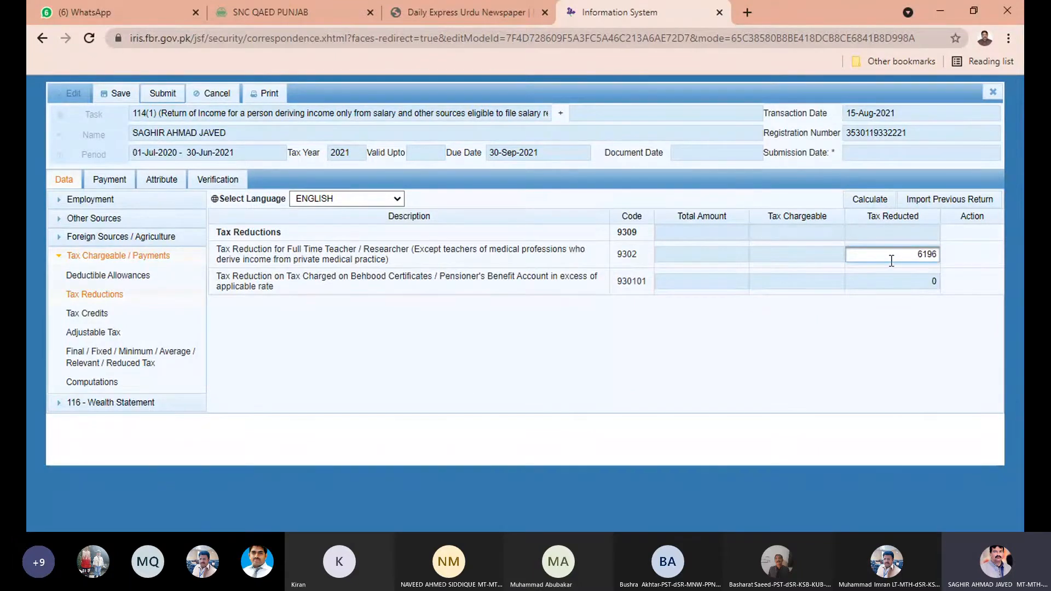
pyautogui.click(870, 206)
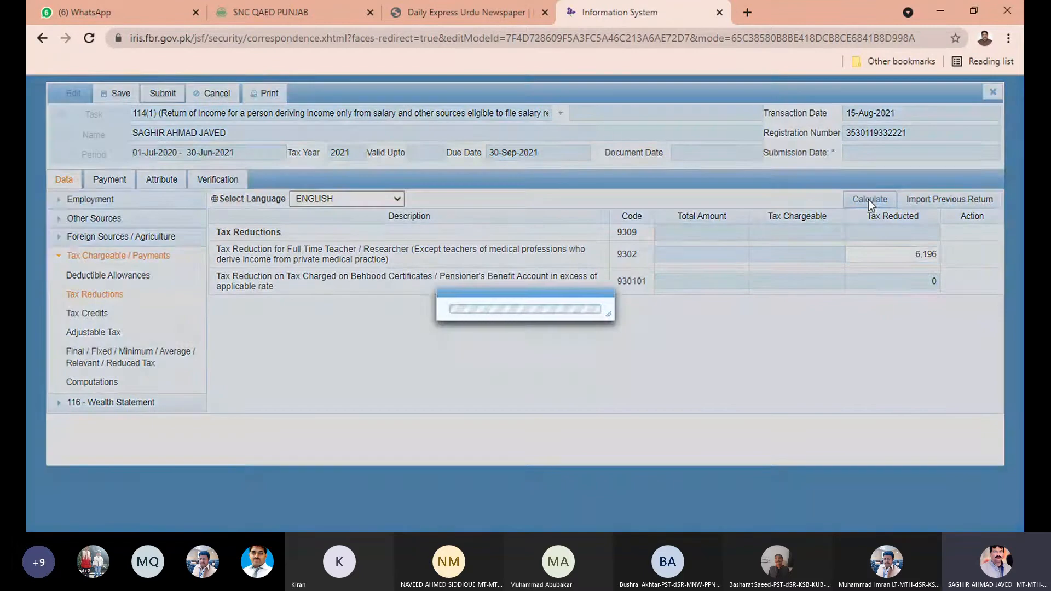
pyautogui.click(863, 198)
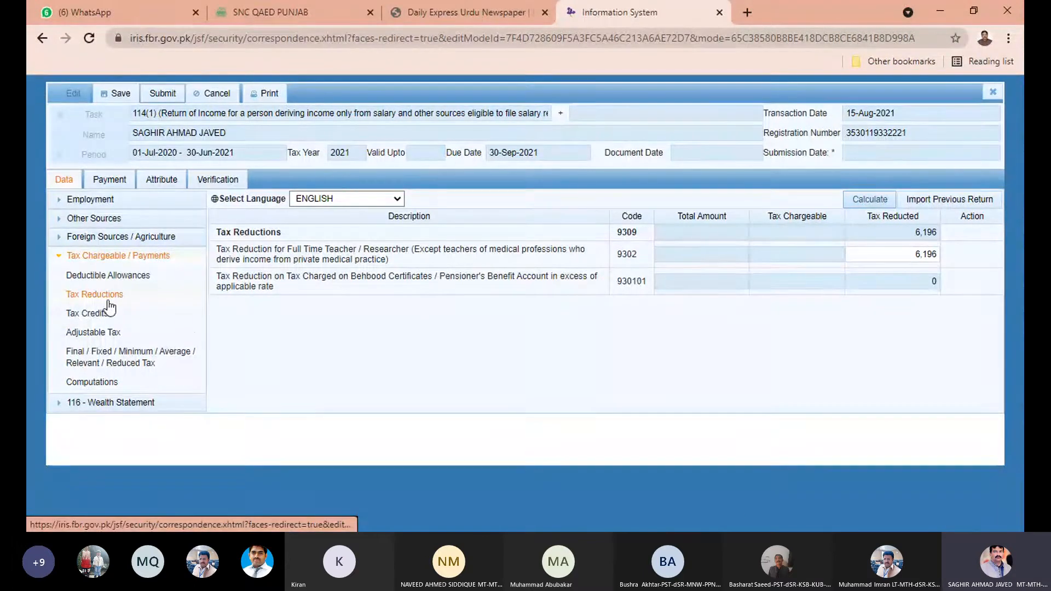
pyautogui.click(84, 337)
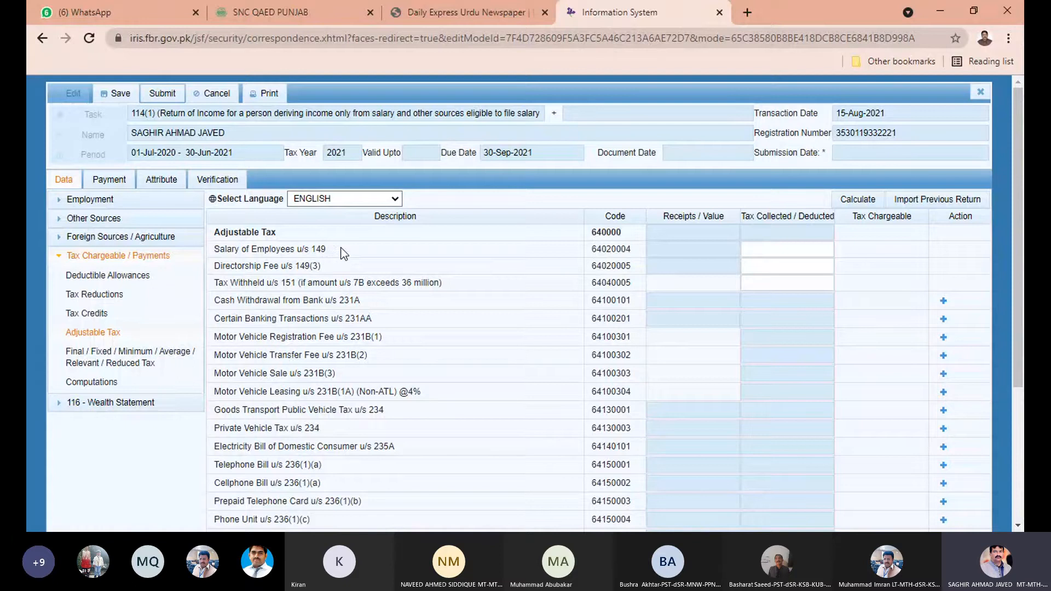
# Enter 18589 as tax deducted on Salary of Employees u/s 149 and recalculate.
pyautogui.click(799, 250)
pyautogui.hotkey('alt', 'Tab')
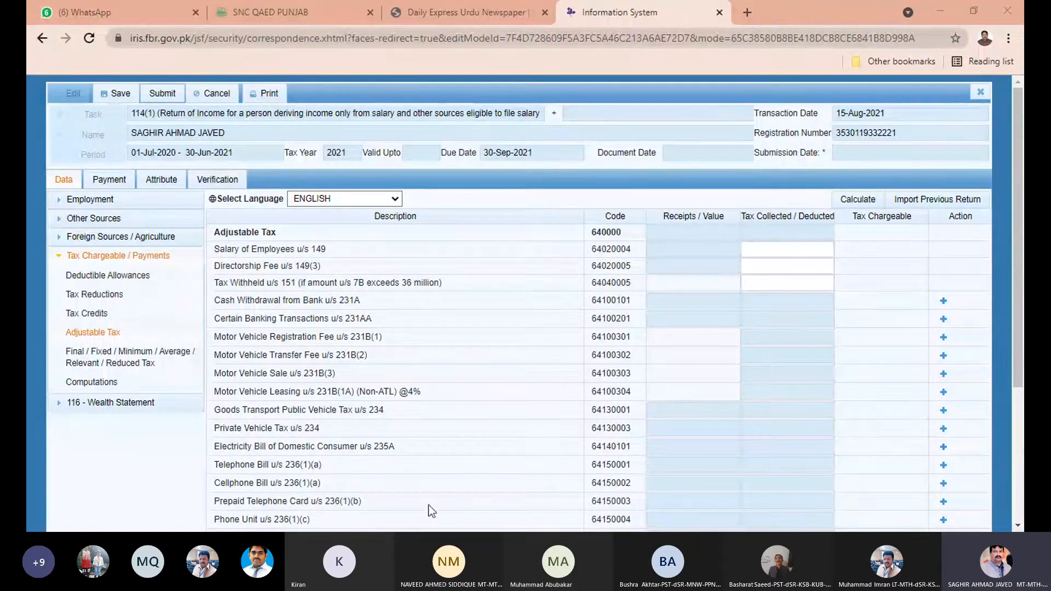
pyautogui.hotkey('alt', 'Tab')
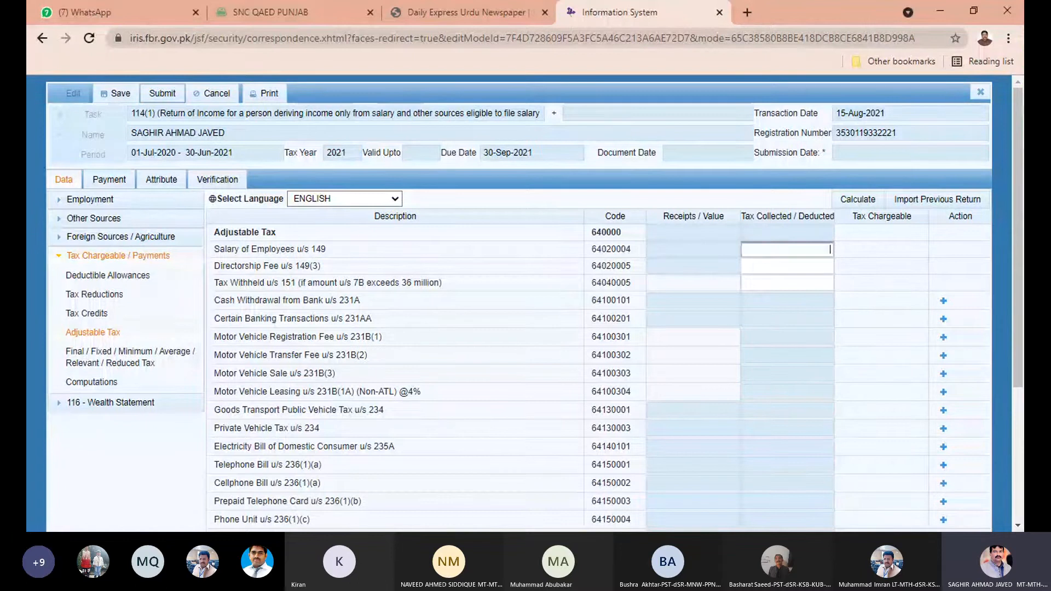
pyautogui.write('18589')
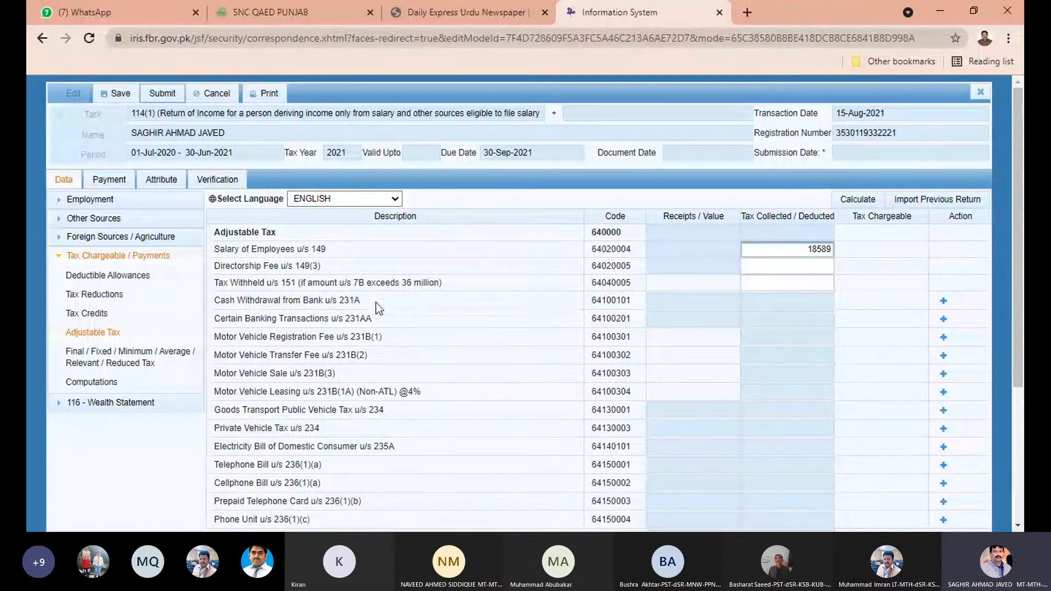
pyautogui.scroll(-3, 478, 272)
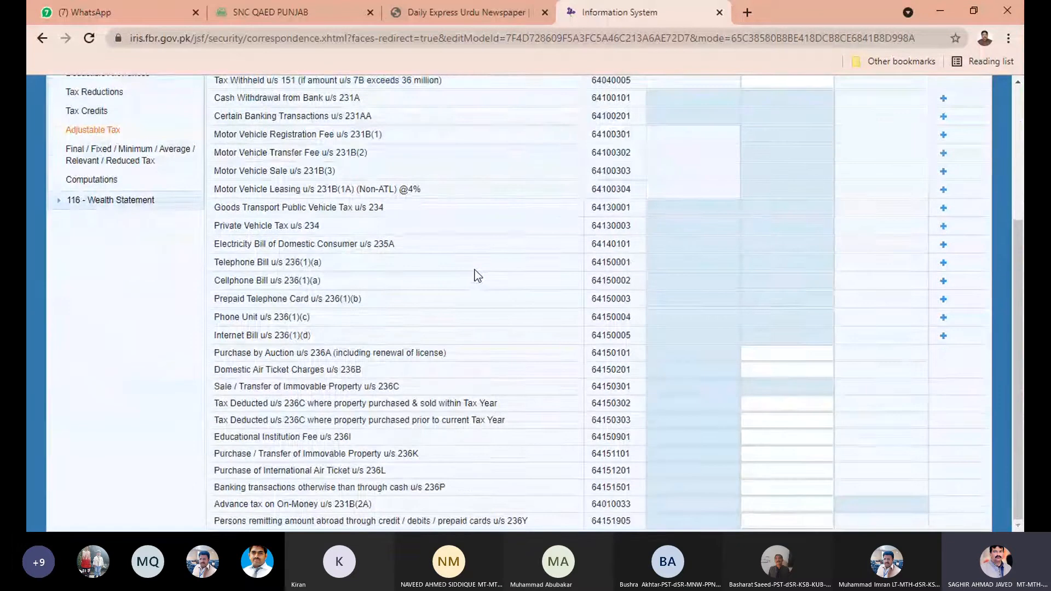
pyautogui.scroll(1, 572, 326)
pyautogui.scroll(2, 574, 357)
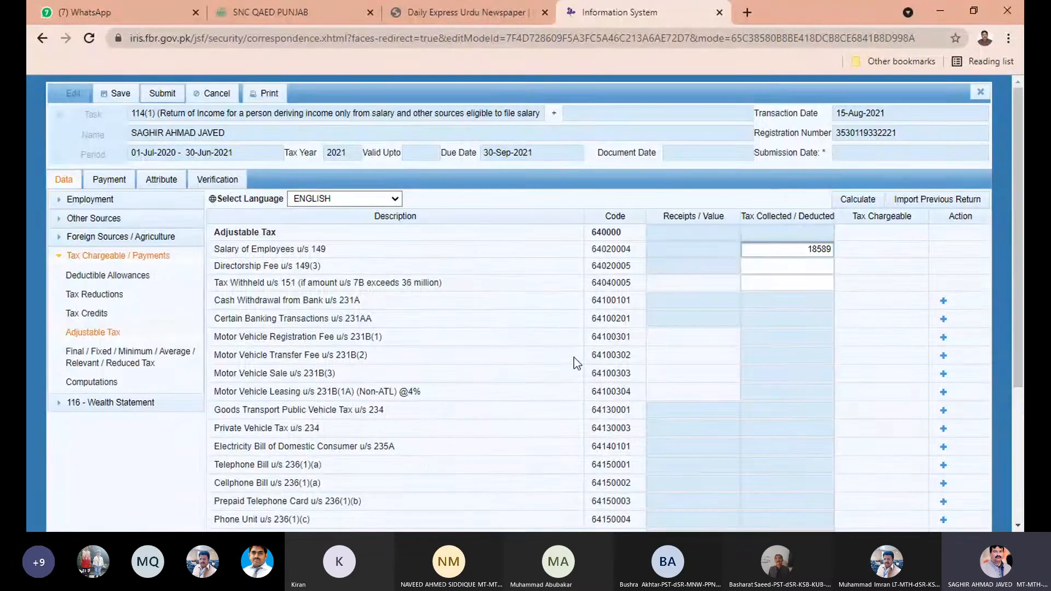
pyautogui.click(860, 202)
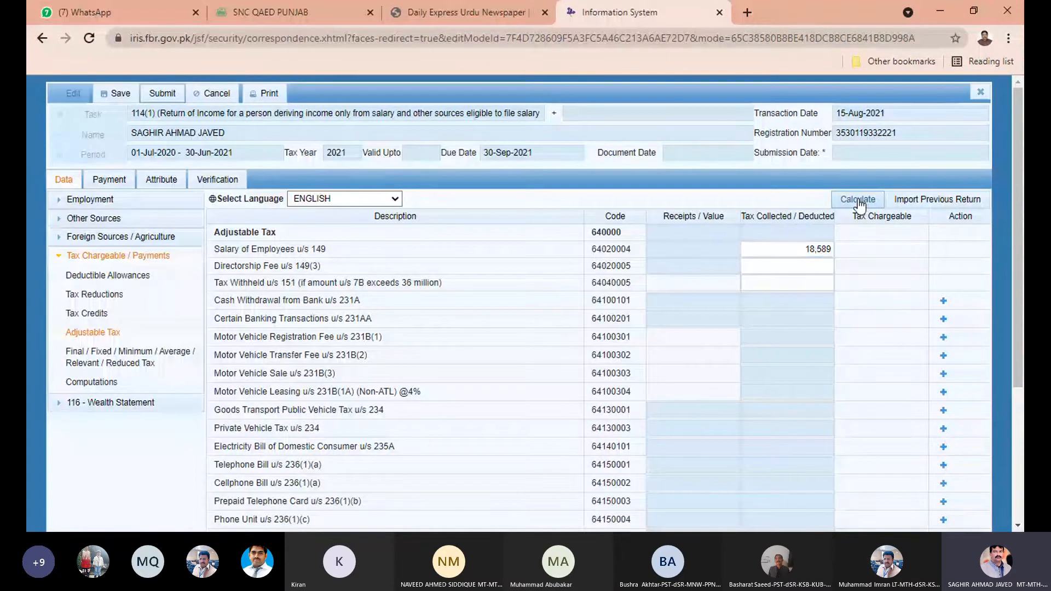
pyautogui.click(859, 202)
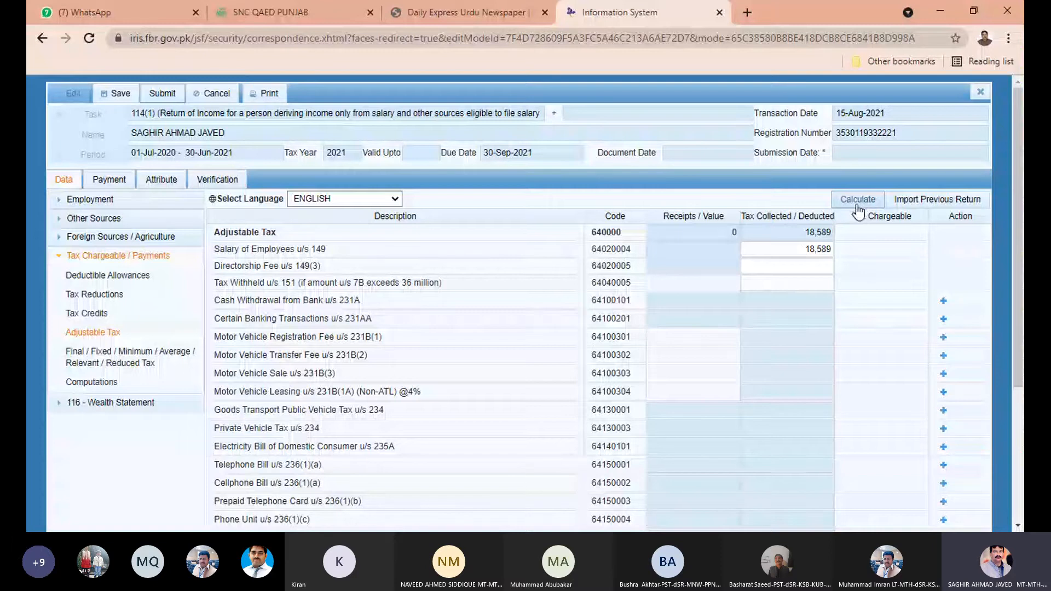
# Review the Computations summary and Admitted Income Tax figure, then return to Adjustable Tax.
pyautogui.click(96, 383)
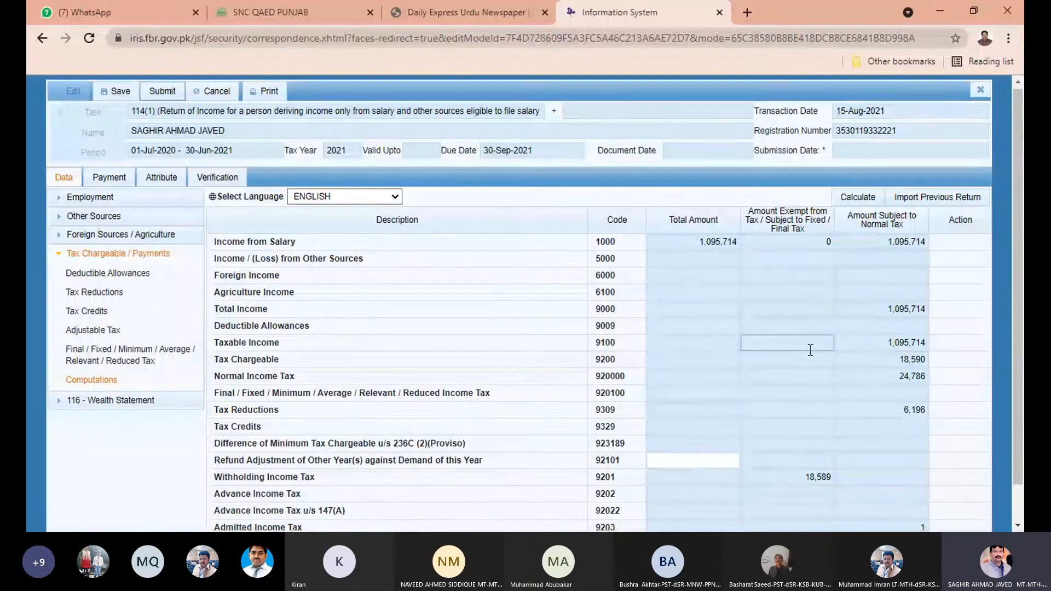
pyautogui.scroll(-1, 820, 362)
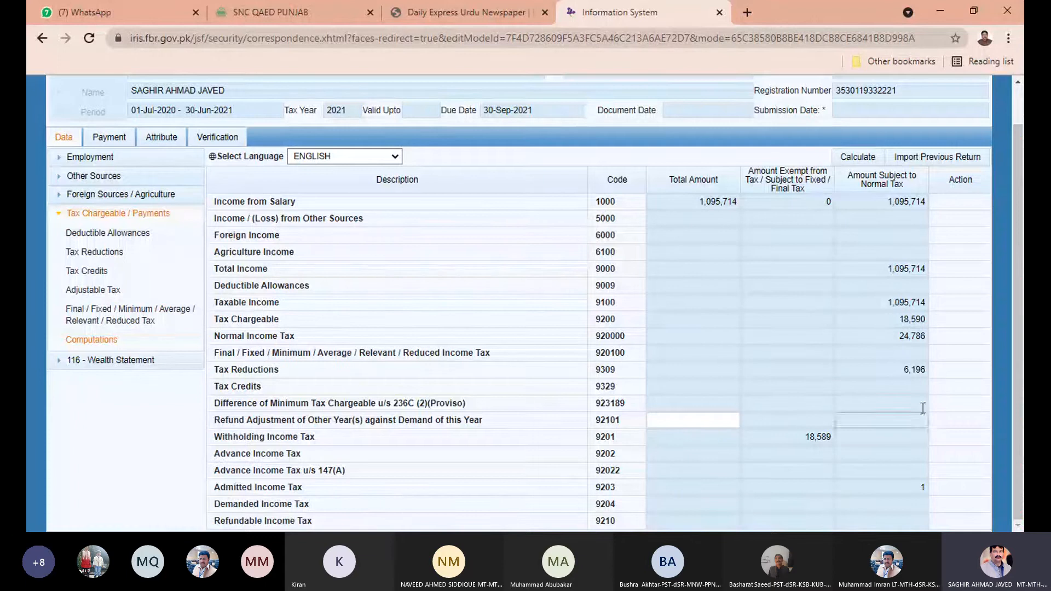
pyautogui.click(924, 489)
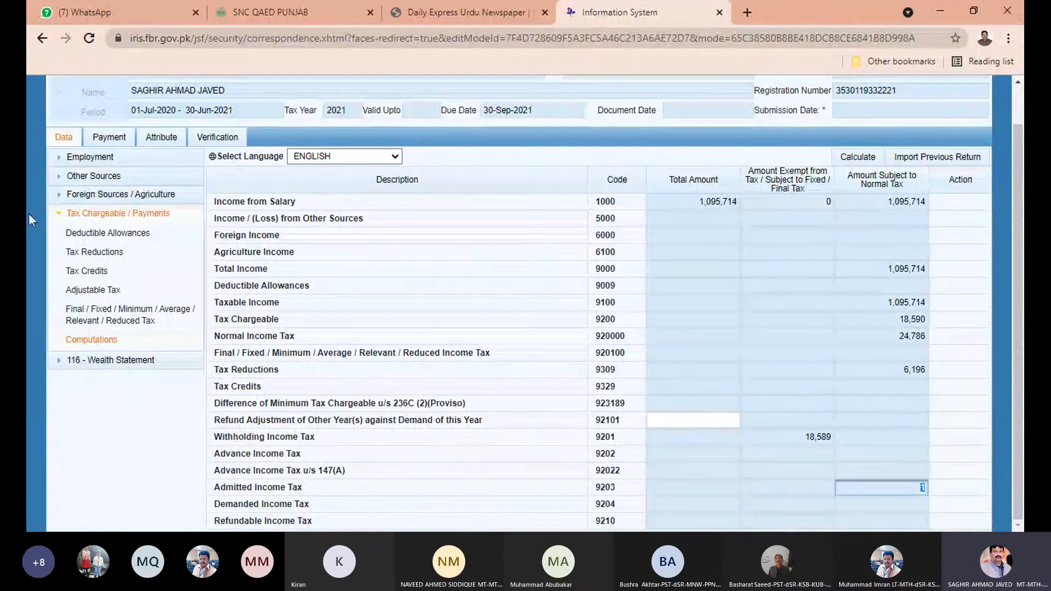
pyautogui.click(97, 290)
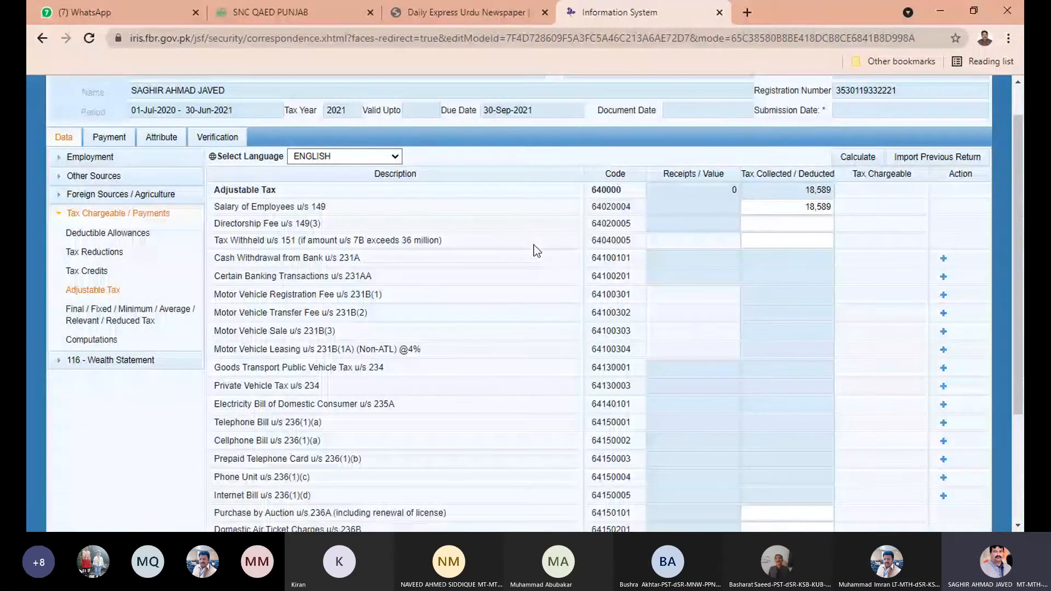
# Change the Salary u/s 149 tax deducted from 18,589 to 18,590, recalculate, and reopen Computations.
pyautogui.click(815, 207)
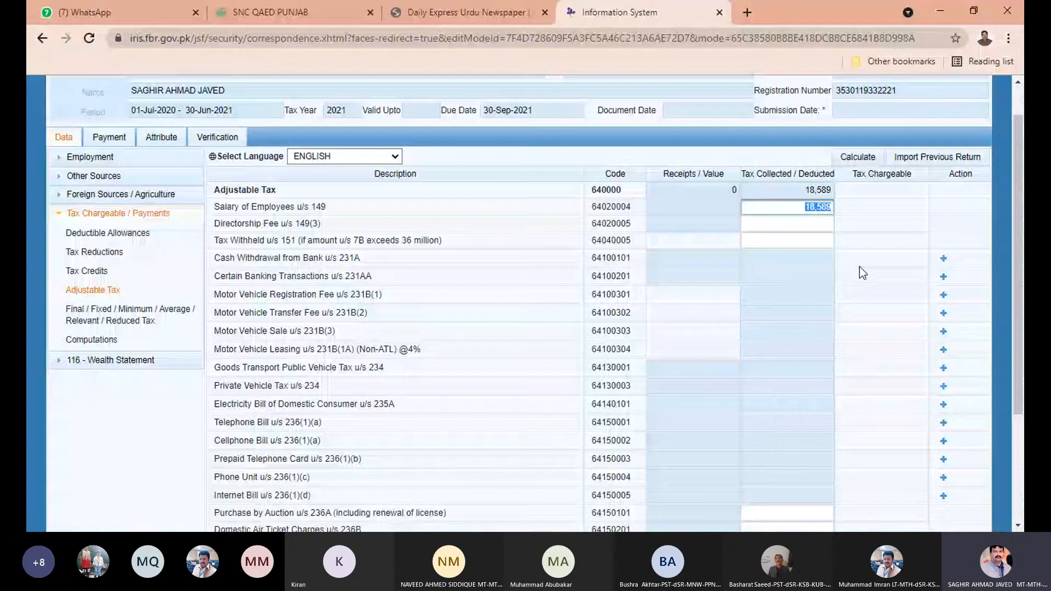
pyautogui.click(852, 264)
pyautogui.press('BackSpace')
pyautogui.press('BackSpace')
pyautogui.write('90')
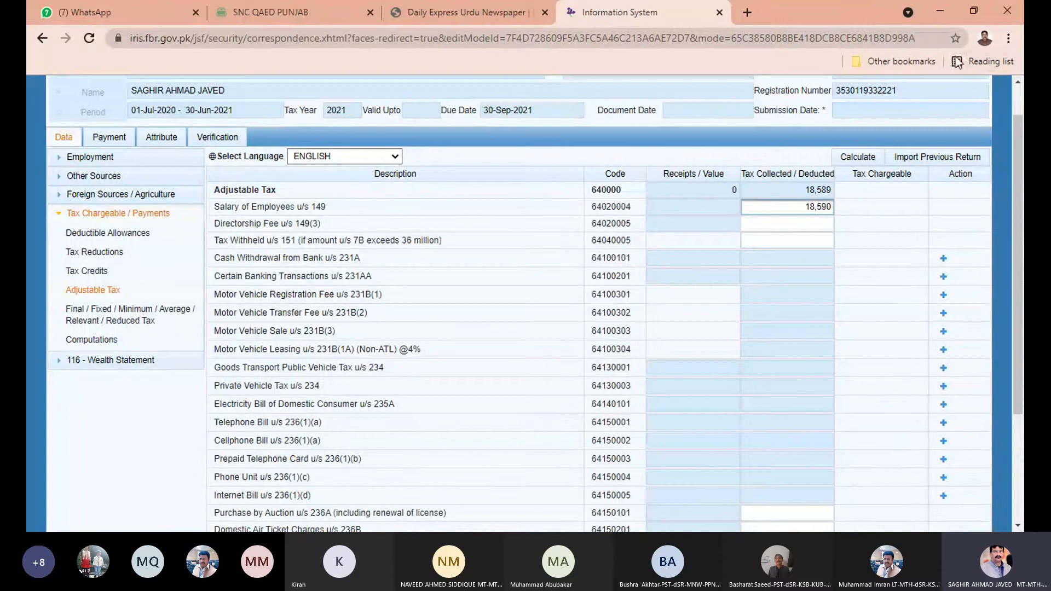
pyautogui.click(858, 159)
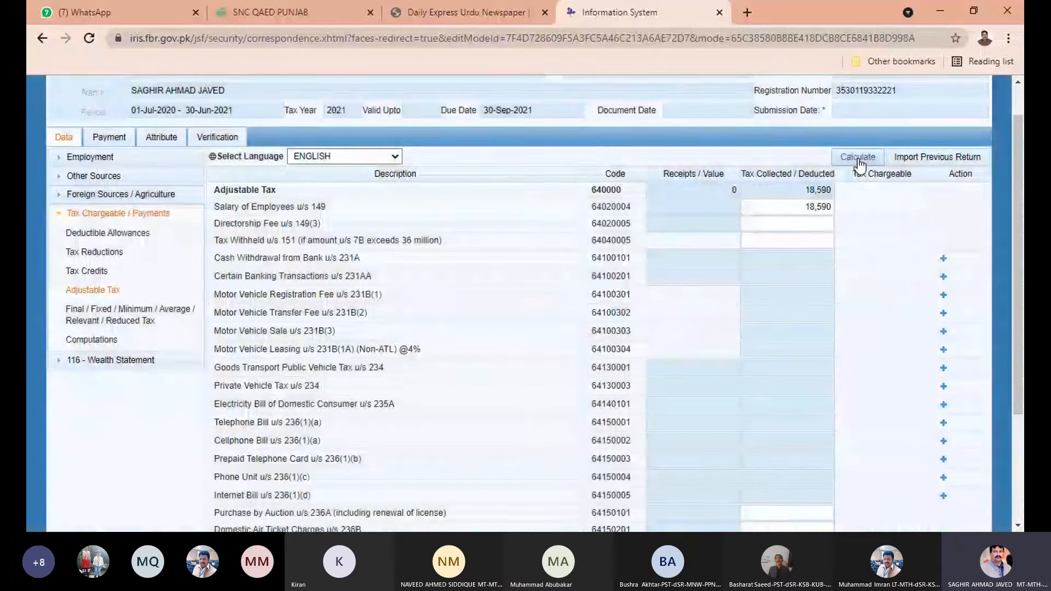
pyautogui.click(110, 341)
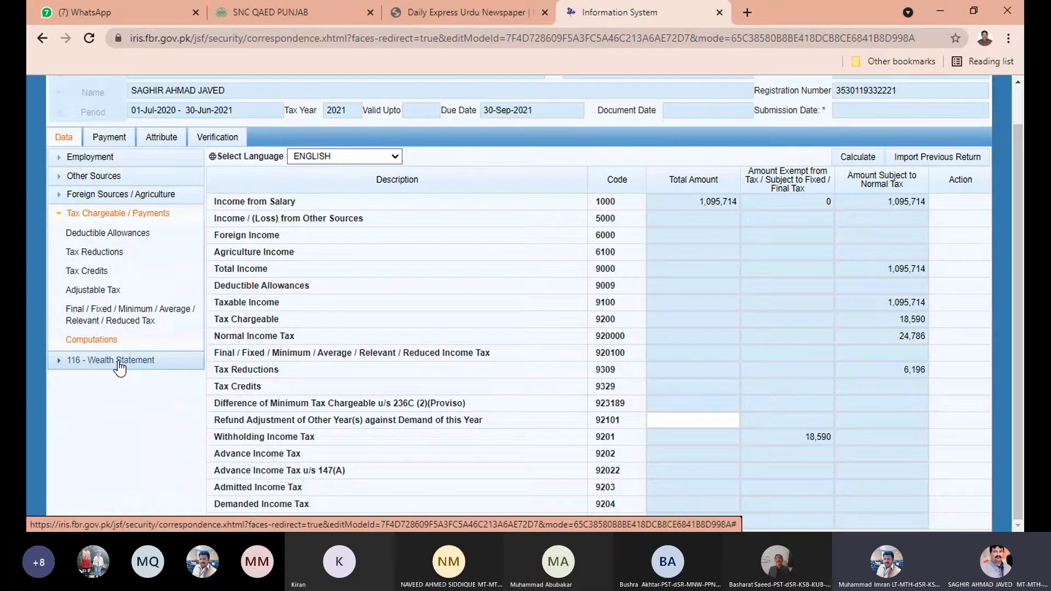
# Collapse Tax Chargeable / Payments and expand 116 - Wealth Statement in the left tree.
pyautogui.click(136, 222)
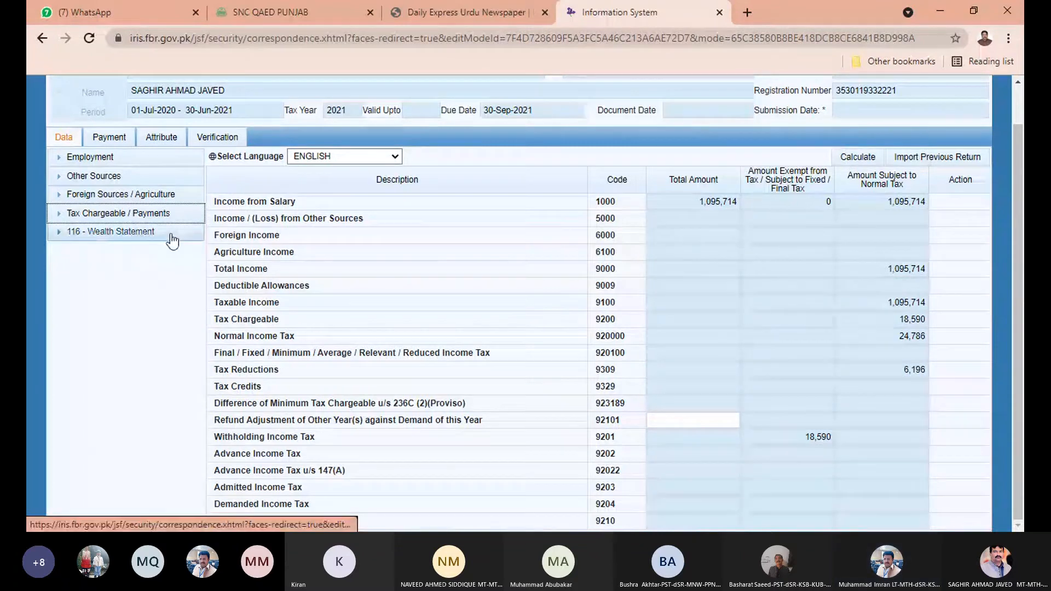
pyautogui.click(171, 236)
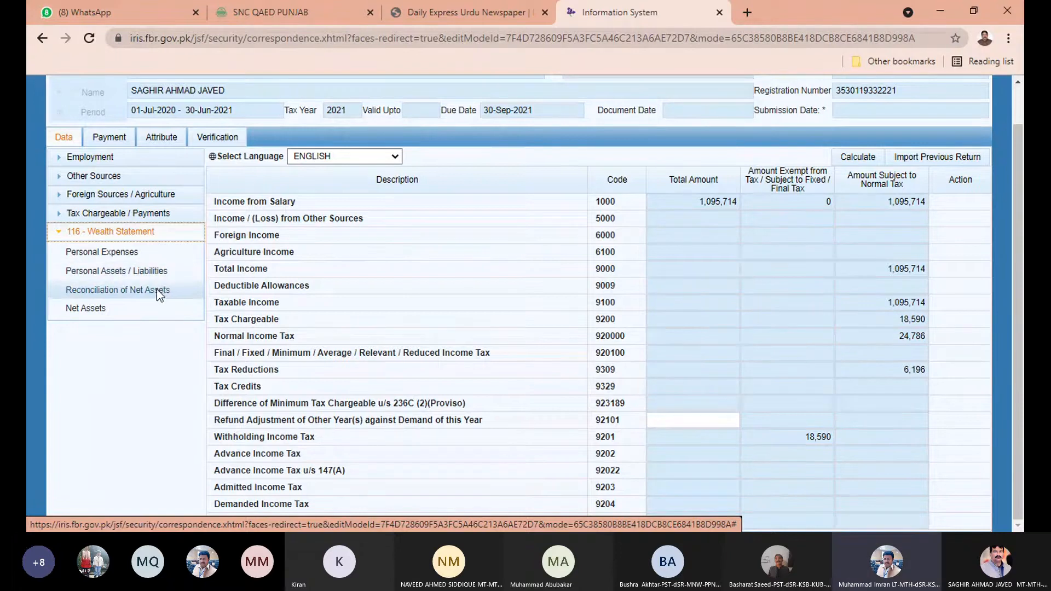
# Open Reconciliation of Net Assets and review the previous-year net assets and asset change.
pyautogui.click(157, 290)
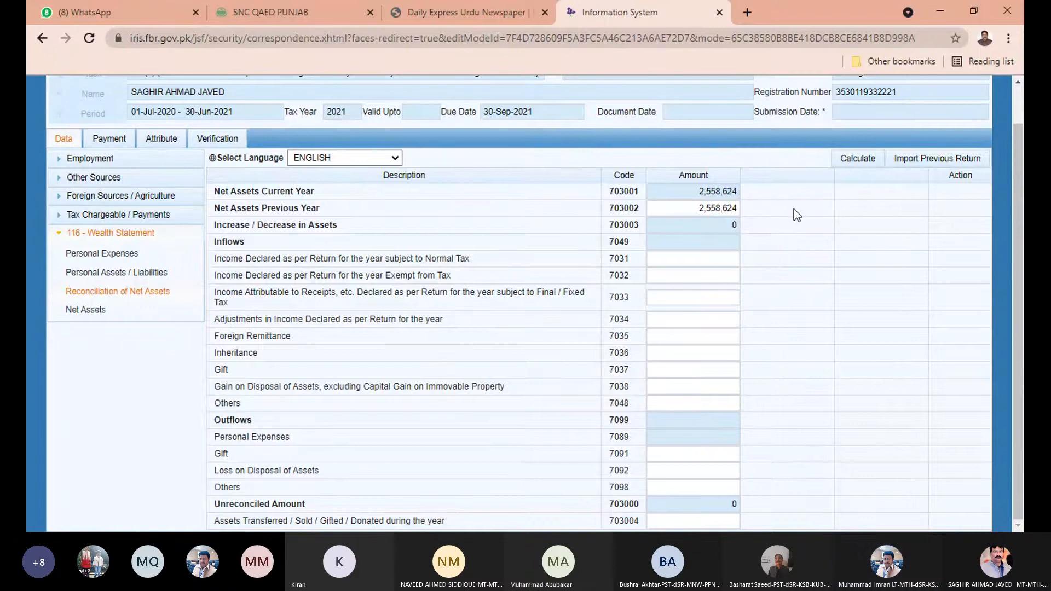
pyautogui.click(691, 202)
pyautogui.moveTo(690, 203); pyautogui.dragTo(744, 217)
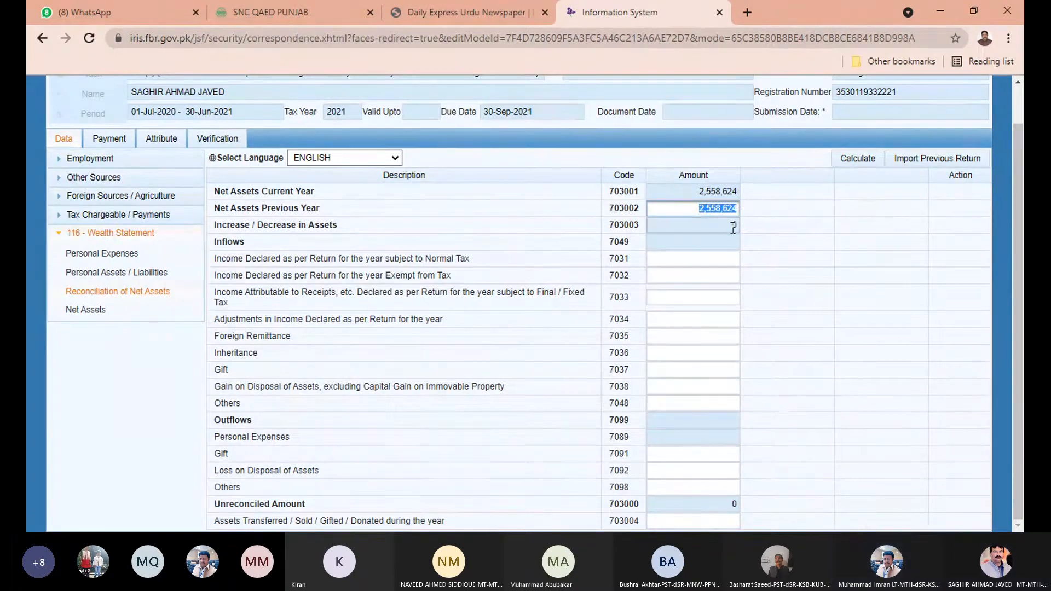
pyautogui.click(736, 226)
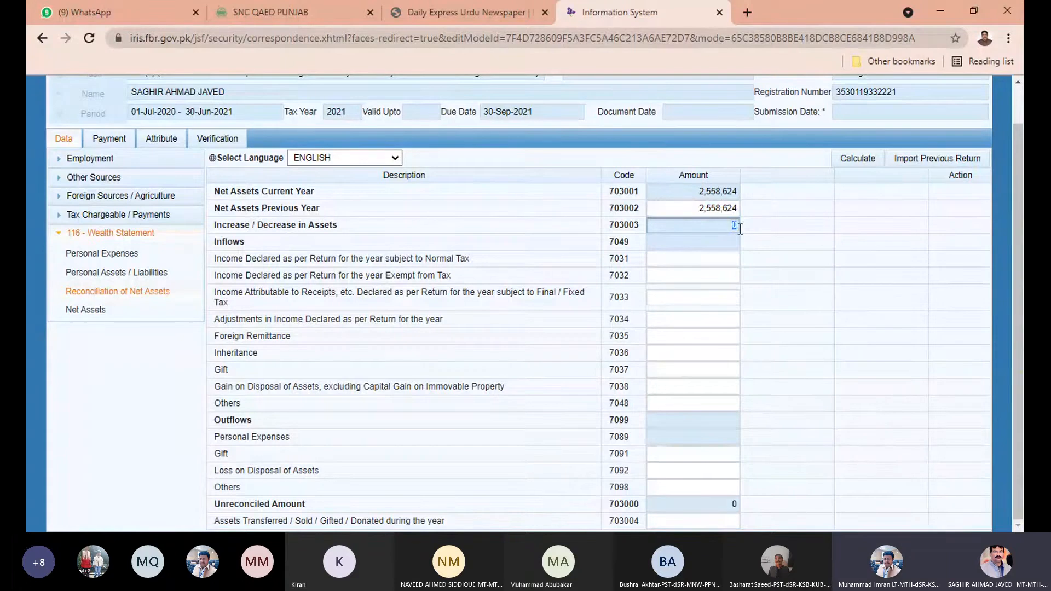
# Enter 1,095,714 as 7031 income declared subject to normal tax.
pyautogui.click(734, 259)
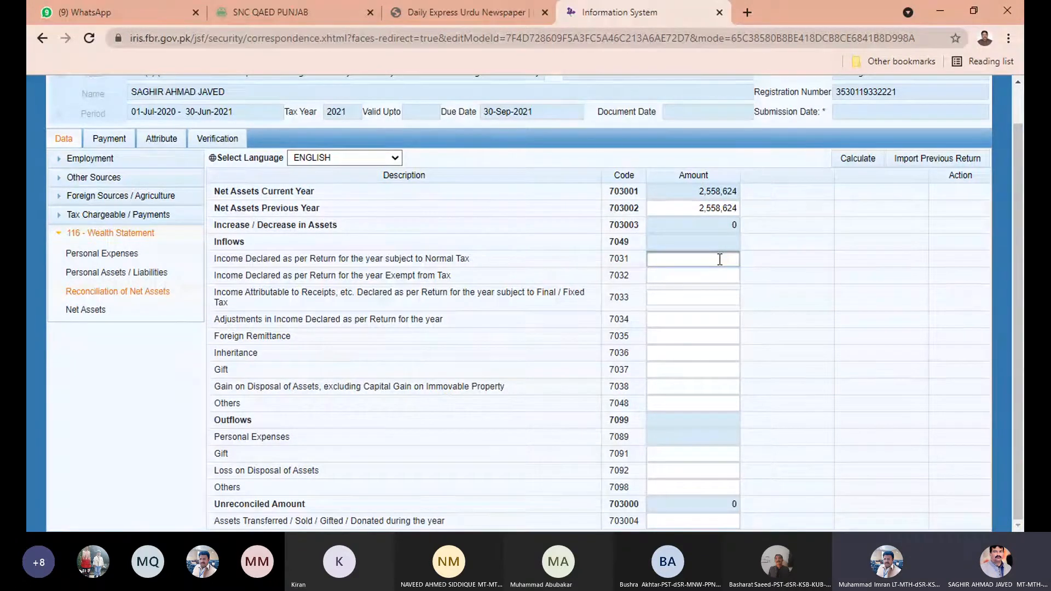
pyautogui.write('1095714')
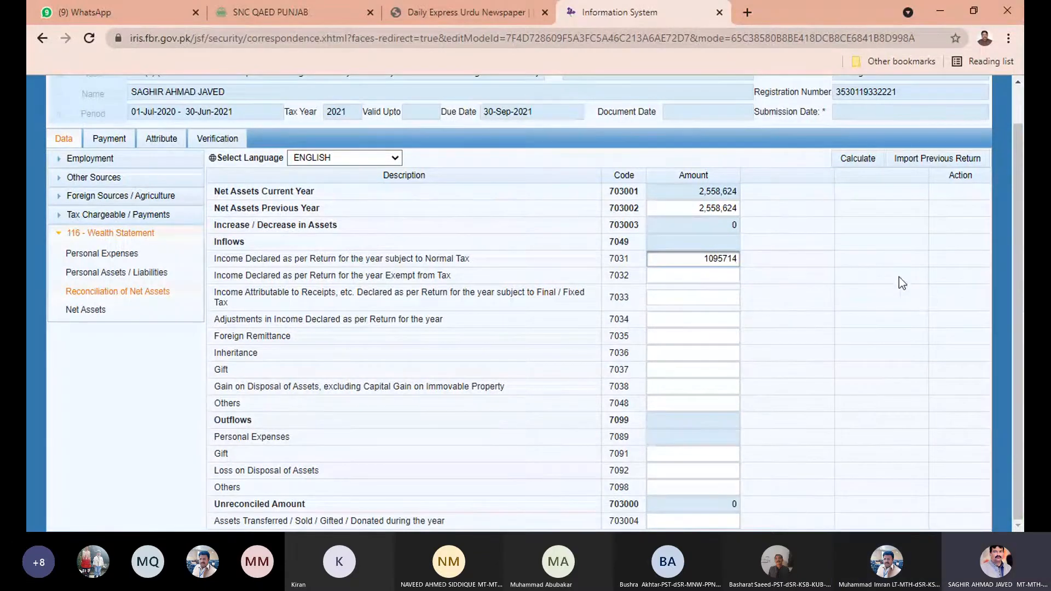
pyautogui.click(853, 275)
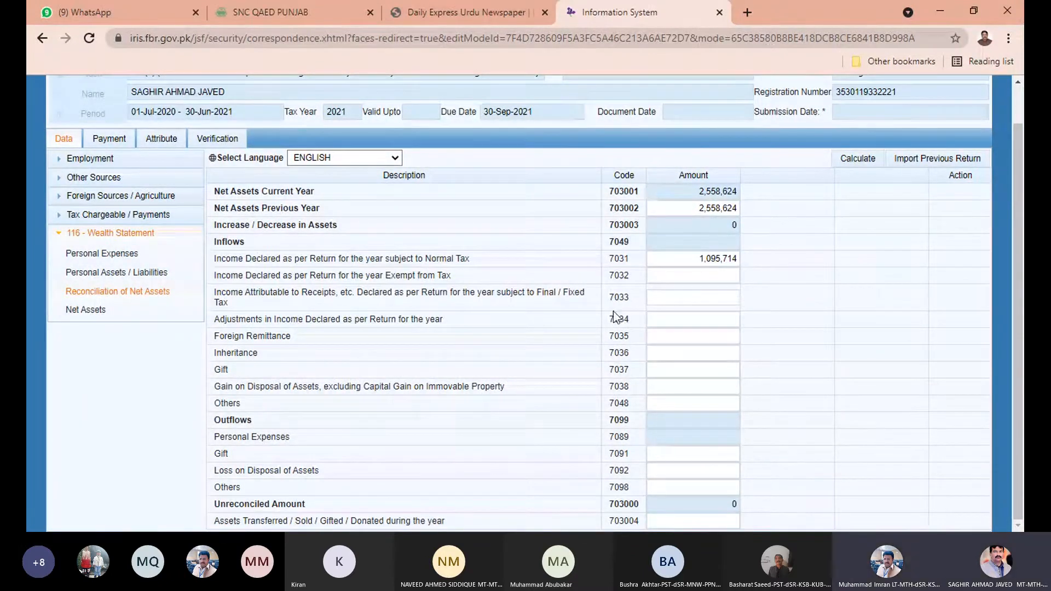
pyautogui.click(737, 269)
pyautogui.click(785, 260)
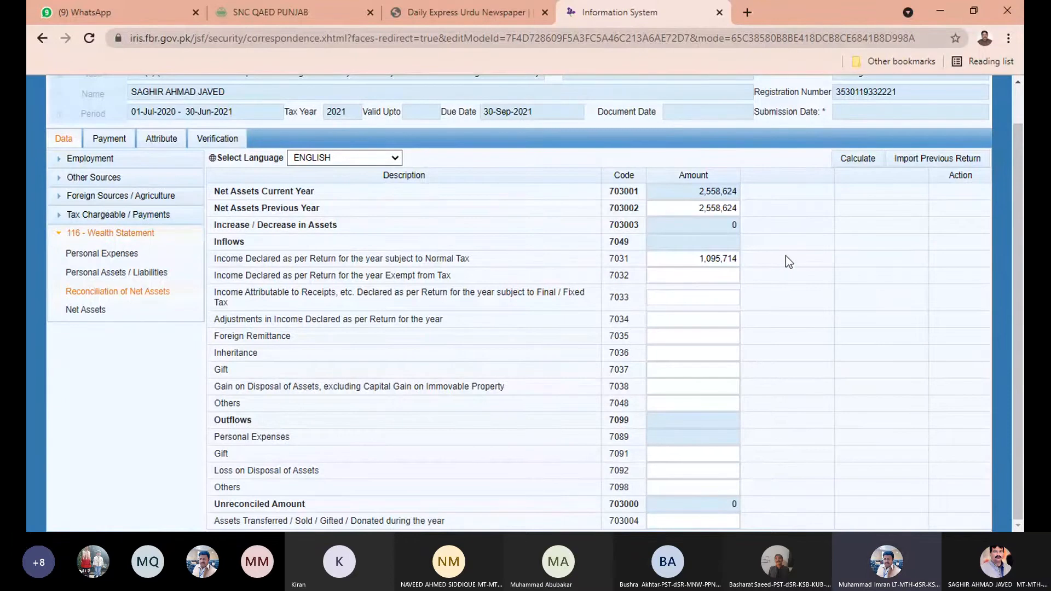
pyautogui.click(651, 272)
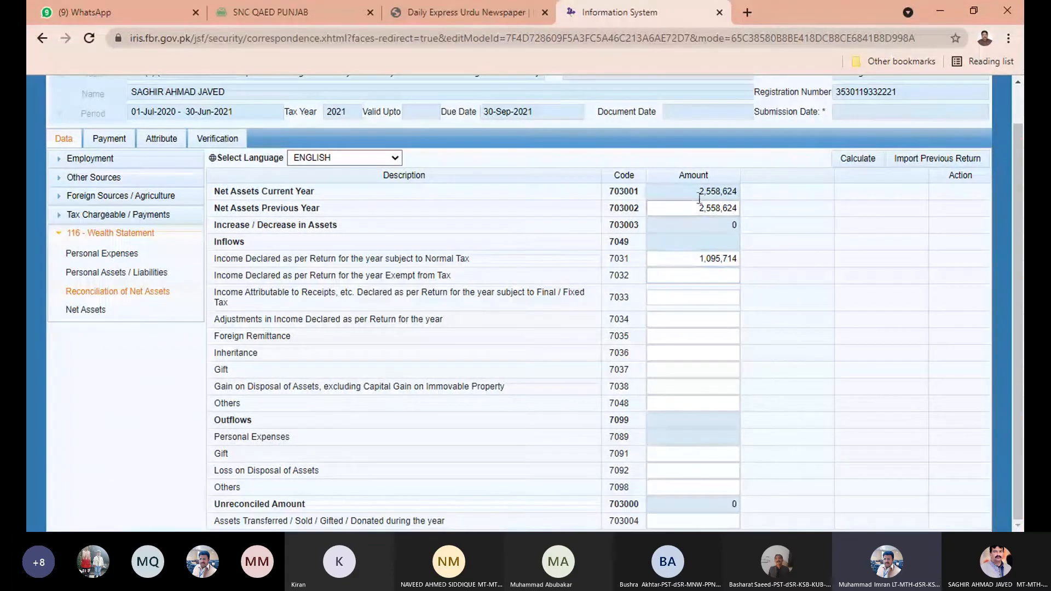
# Clear the Net Assets Previous Year amount and recalculate the reconciliation.
pyautogui.moveTo(699, 192); pyautogui.dragTo(740, 192)
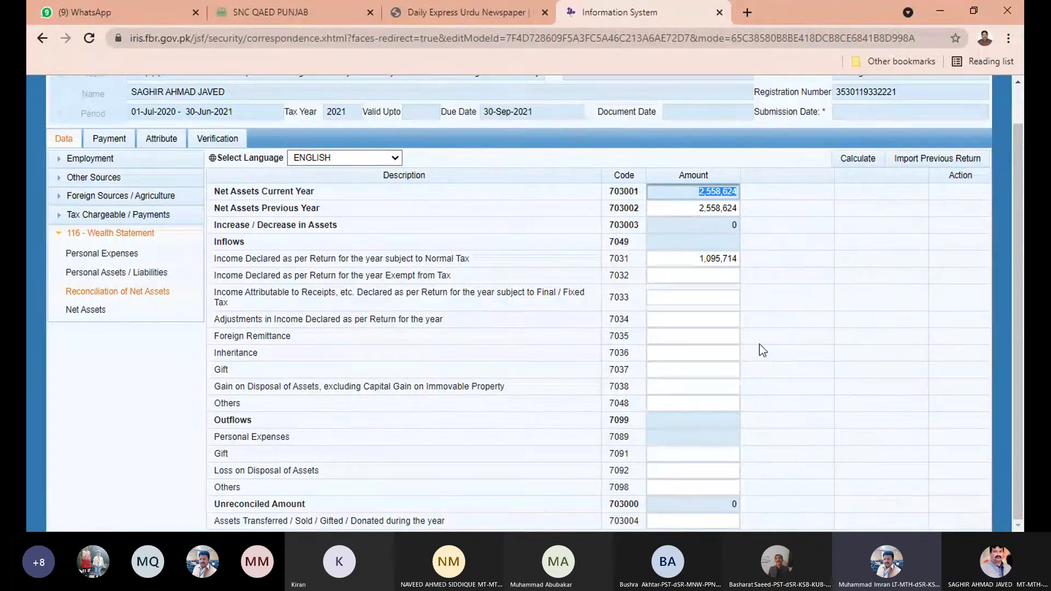
pyautogui.press('Tab')
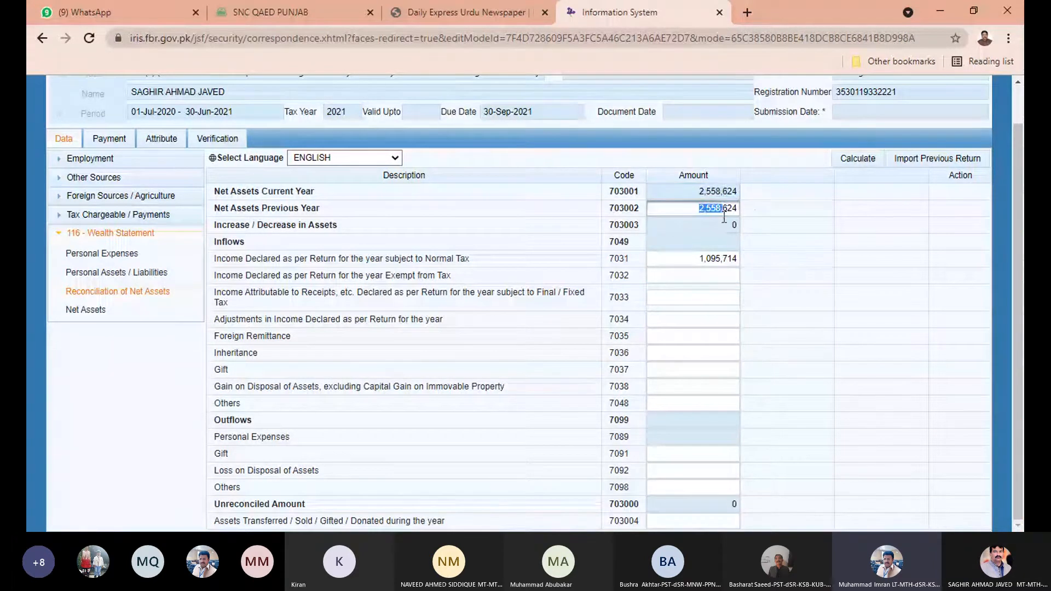
pyautogui.press('BackSpace')
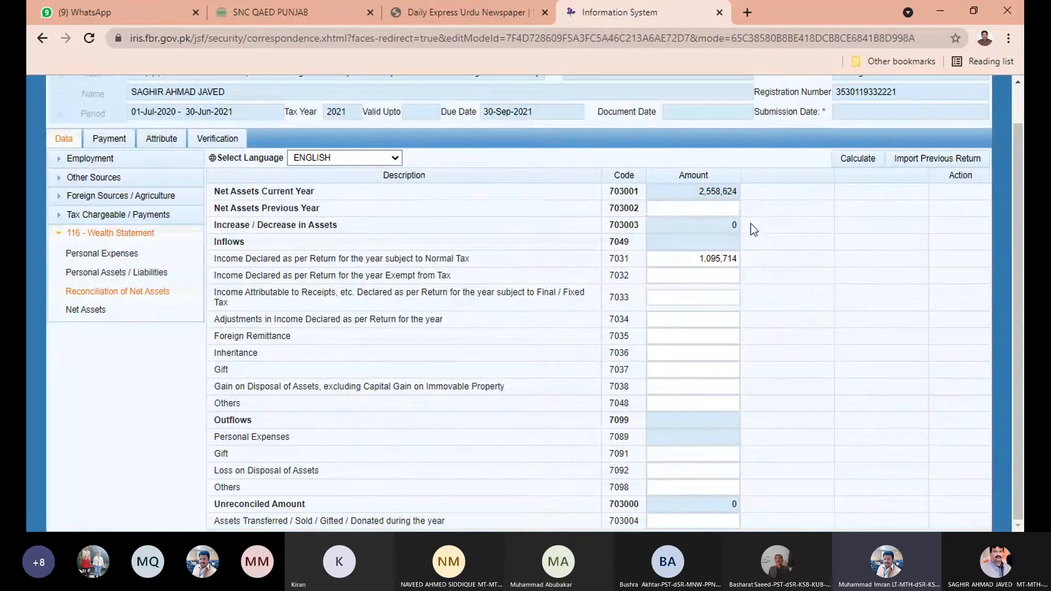
pyautogui.click(850, 164)
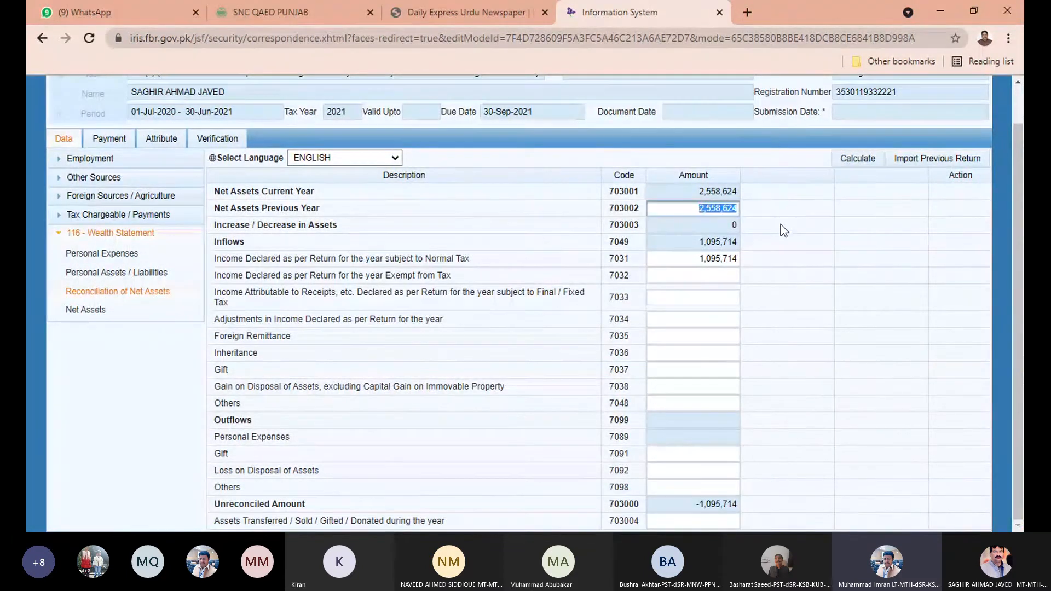
pyautogui.press('BackSpace')
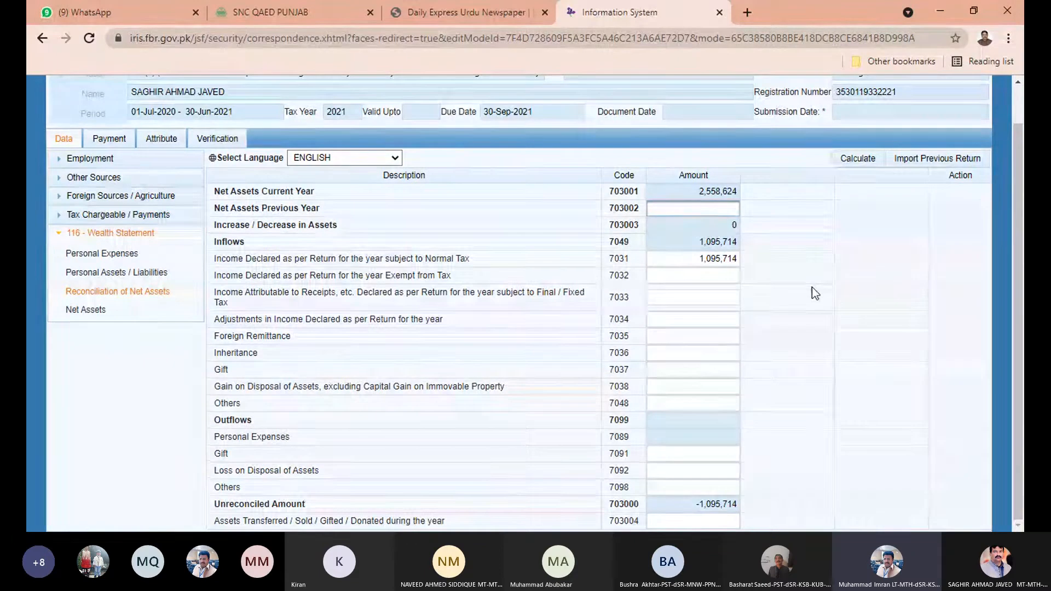
pyautogui.click(810, 290)
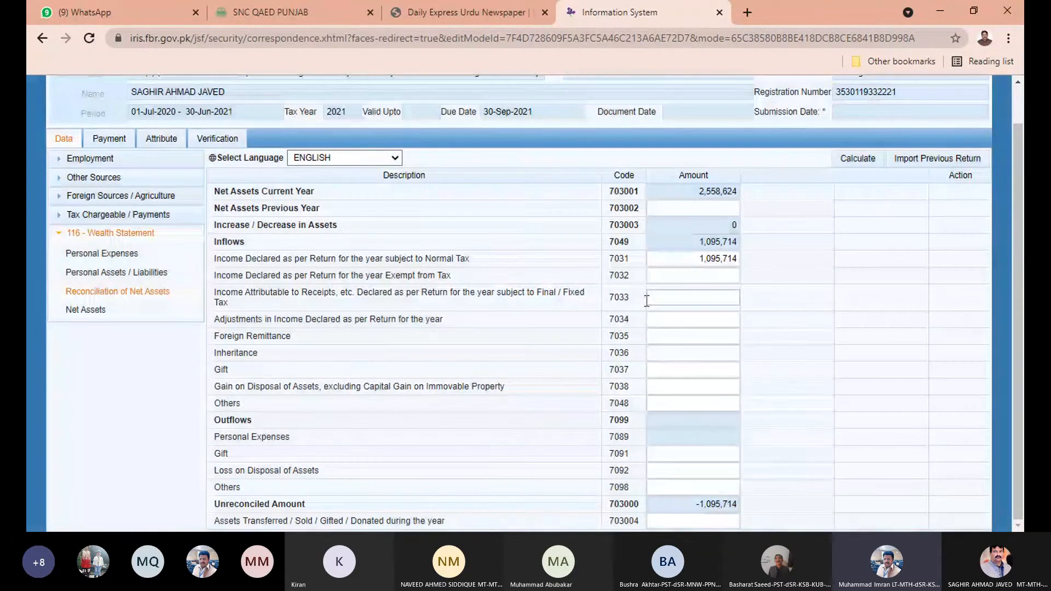
# Enter 0 as 7032 tax-exempt income and recalculate, leaving -1,095,714 unreconciled.
pyautogui.click(734, 276)
pyautogui.click(730, 262)
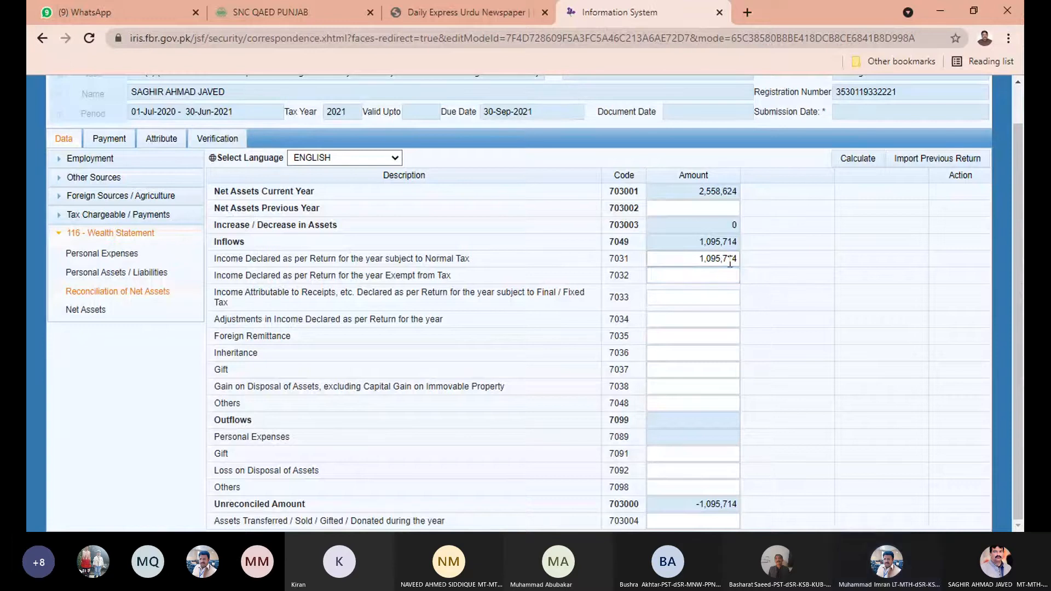
pyautogui.doubleClick(732, 262)
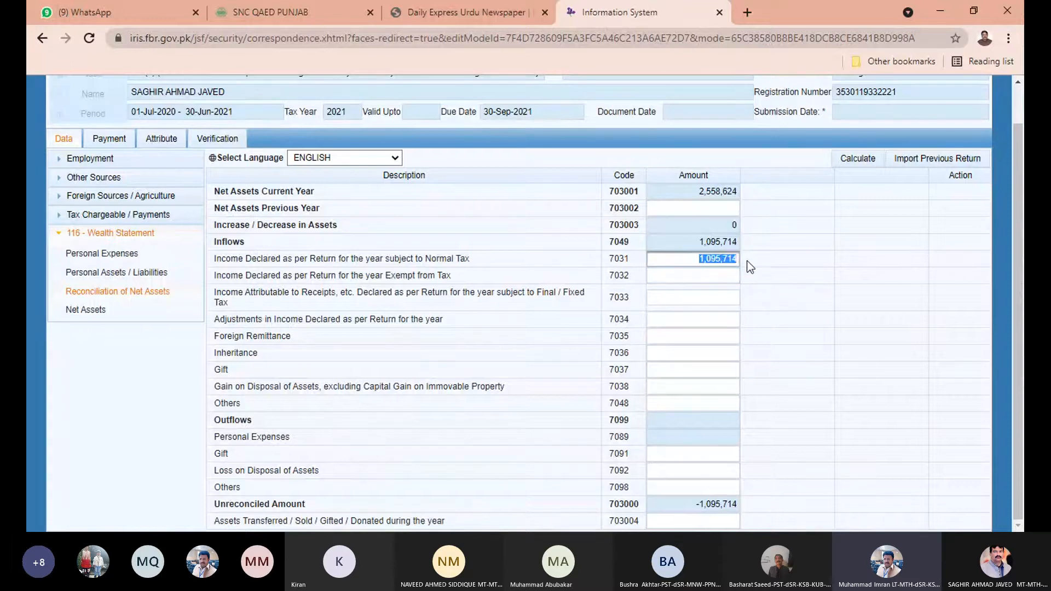
pyautogui.click(808, 250)
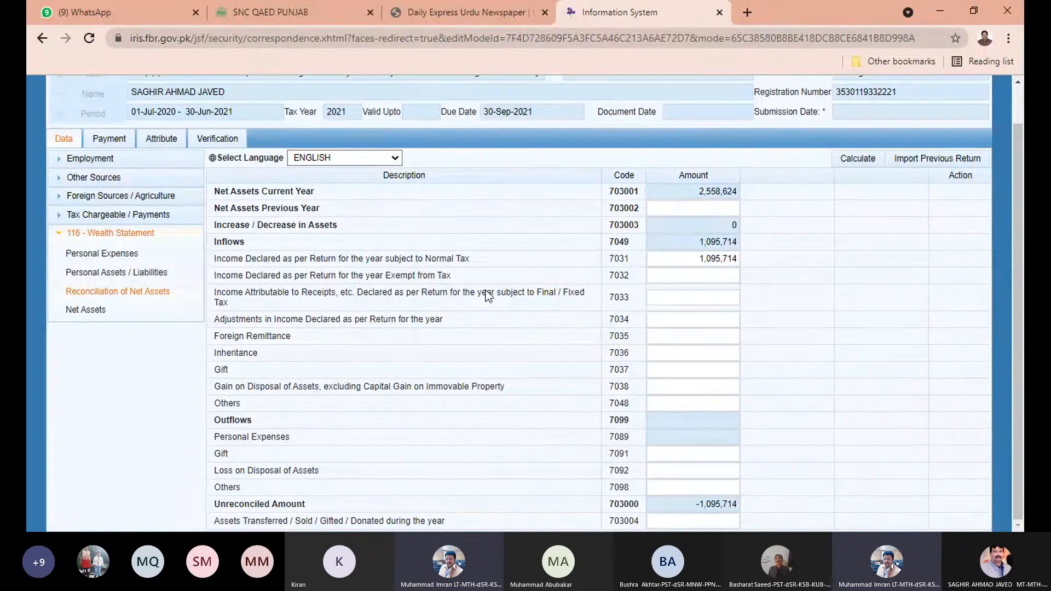
pyautogui.click(708, 276)
pyautogui.write('0')
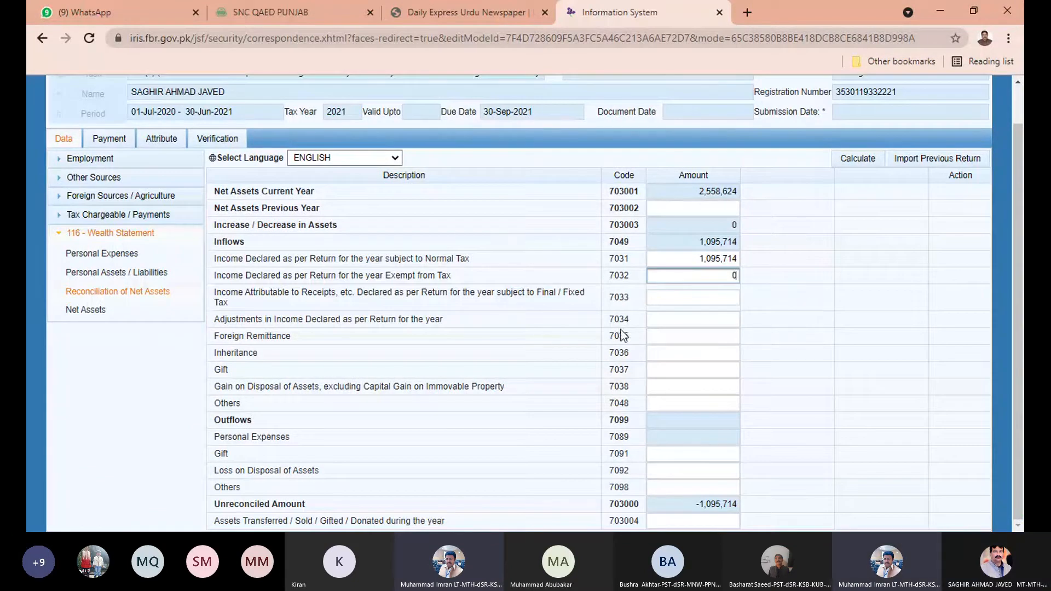
pyautogui.click(682, 299)
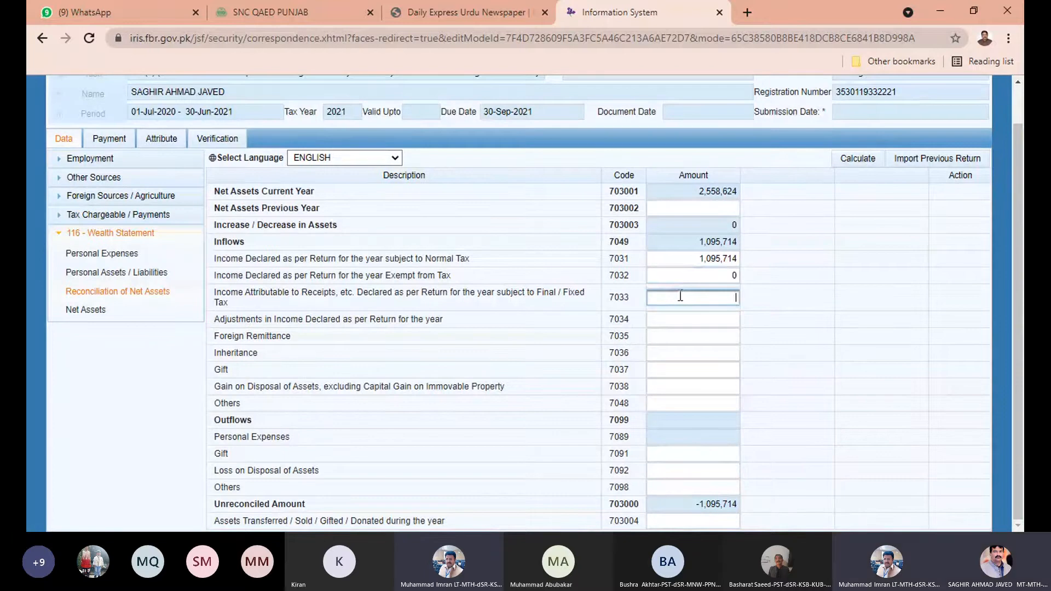
pyautogui.click(869, 162)
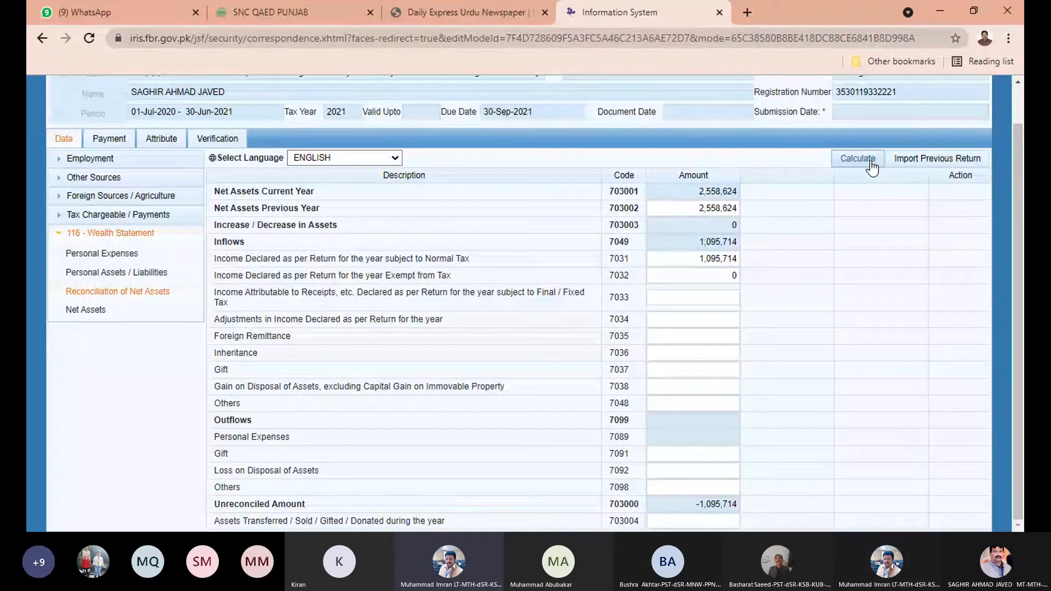
pyautogui.click(870, 163)
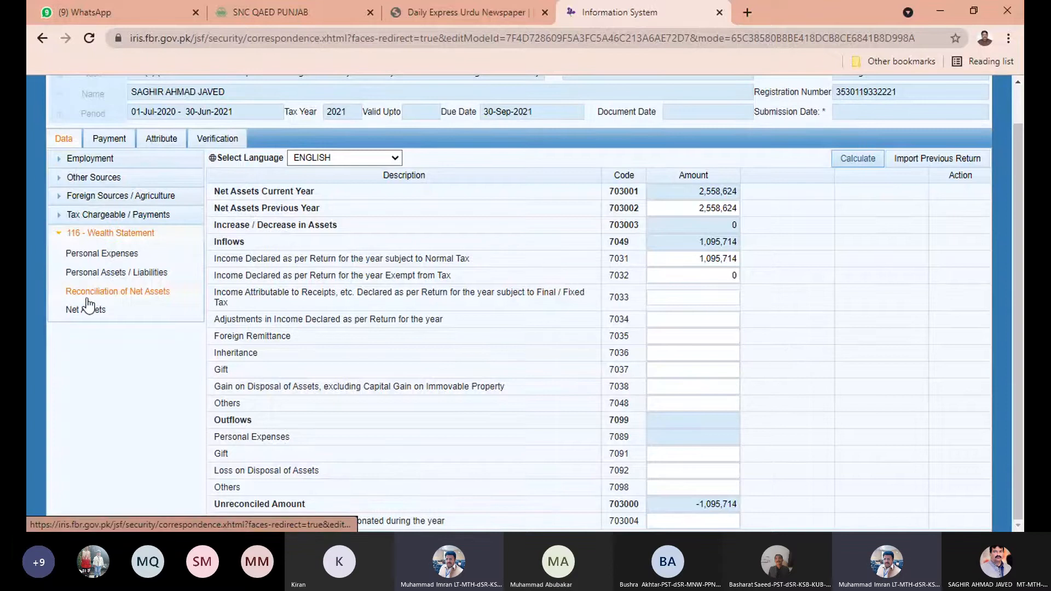
pyautogui.click(127, 1)
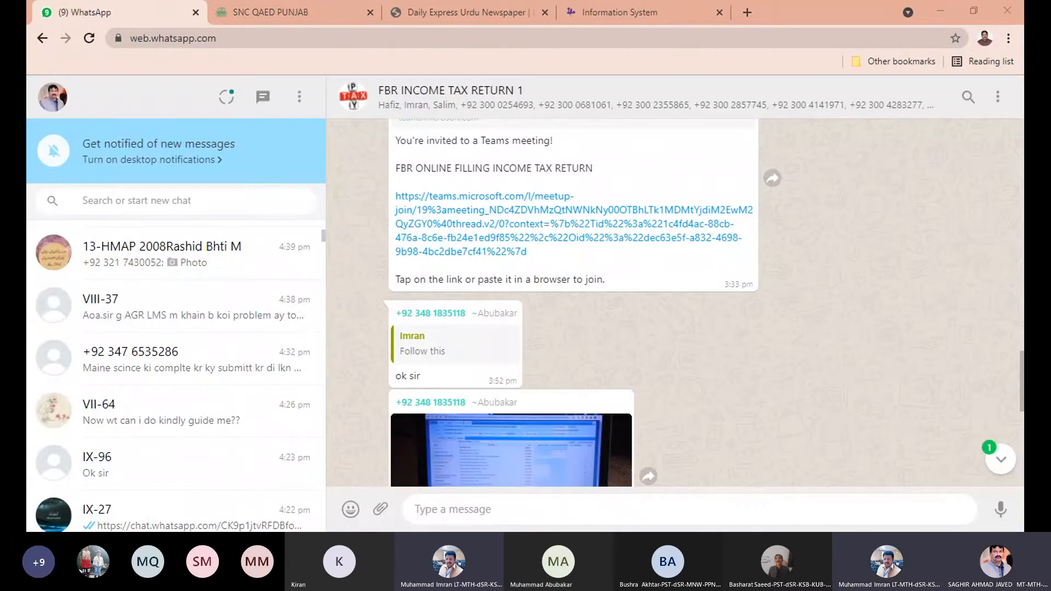
# Return from the WhatsApp group chat to the FBR IRIS tax return tab.
pyautogui.click(588, 5)
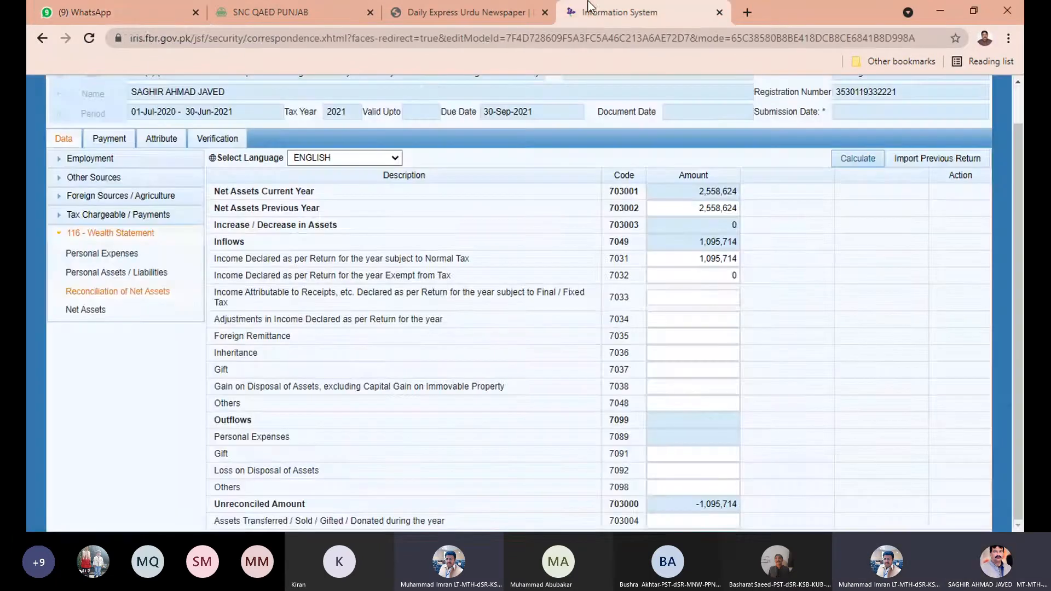
# Open Personal Assets / Liabilities and start a new Agricultural Property entry.
pyautogui.click(138, 276)
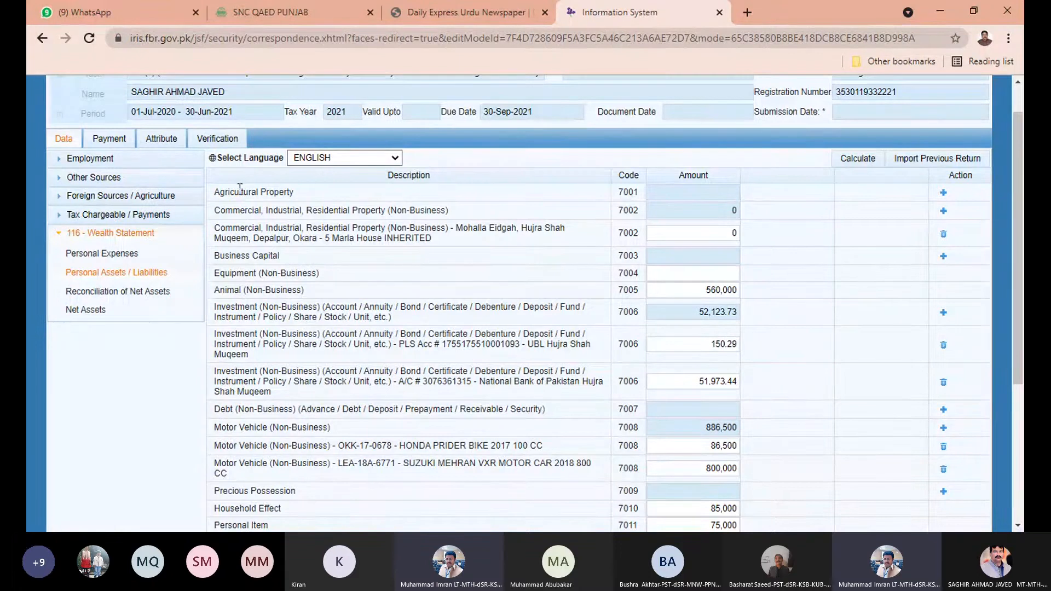
pyautogui.click(944, 192)
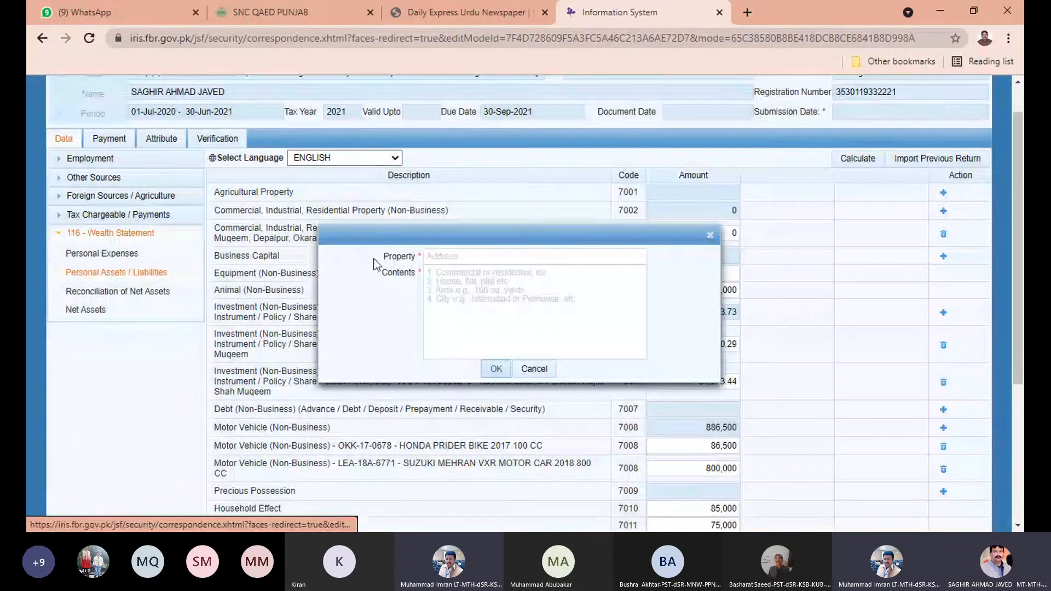
pyautogui.click(458, 257)
pyautogui.click(458, 257)
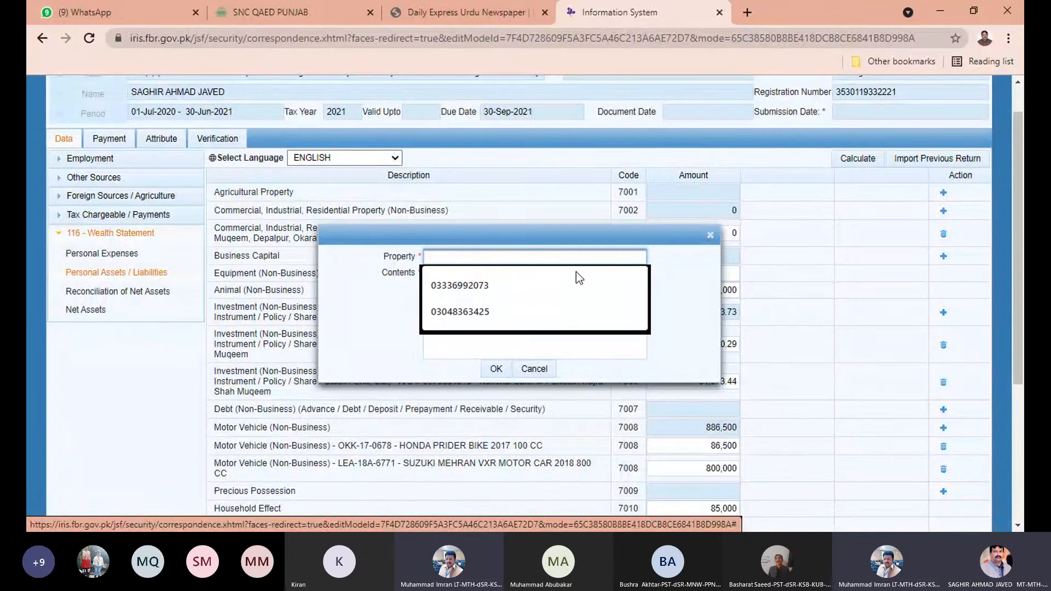
pyautogui.click(669, 274)
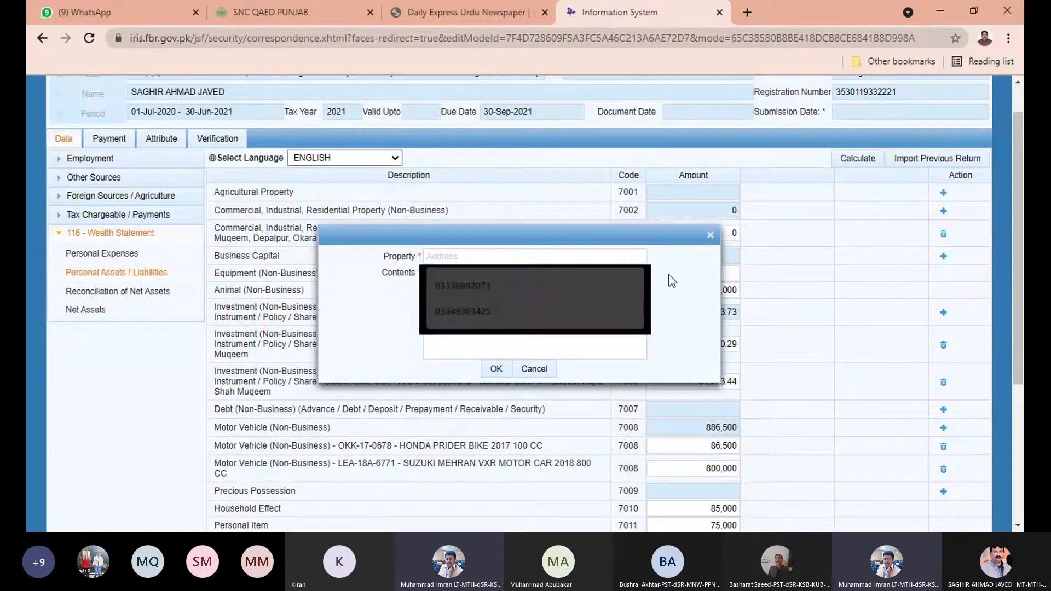
pyautogui.click(711, 236)
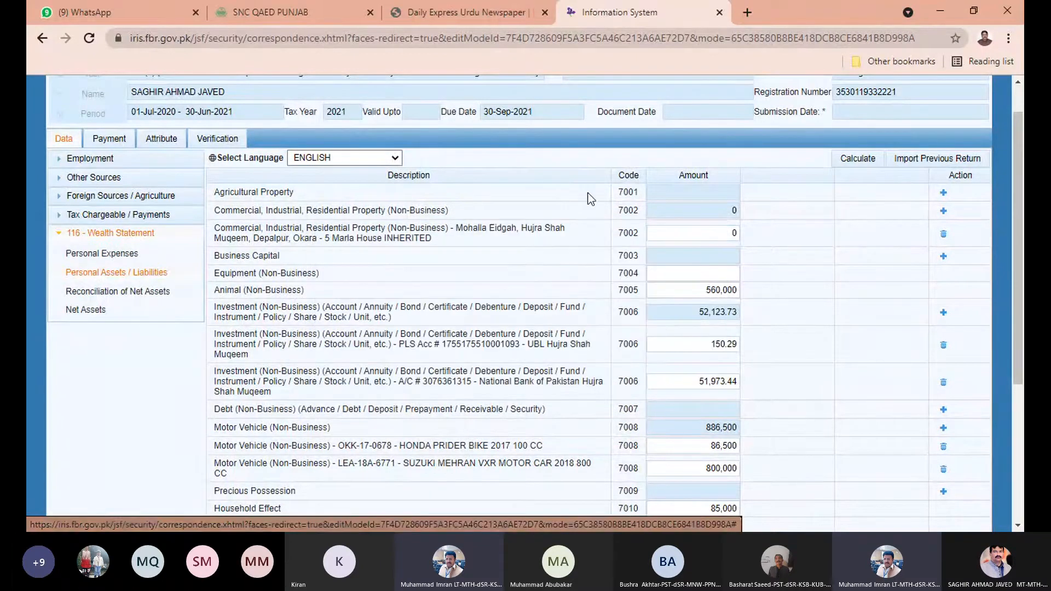
pyautogui.click(943, 210)
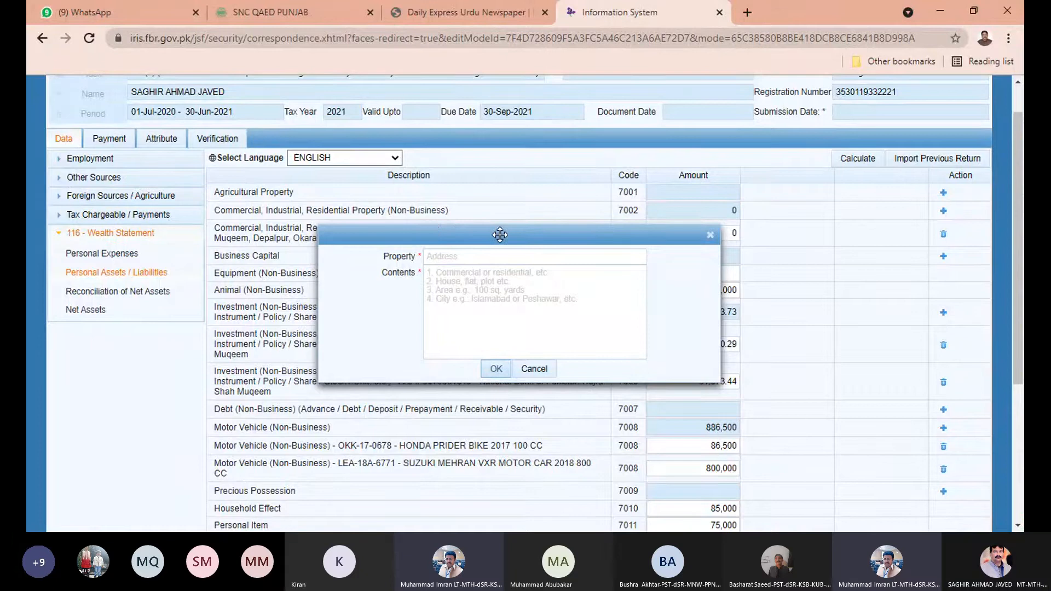
# Reposition the property dialog, then close it and reopen a fresh Agricultural Property entry.
pyautogui.moveTo(499, 235); pyautogui.dragTo(441, 339)
pyautogui.moveTo(558, 339); pyautogui.dragTo(627, 86)
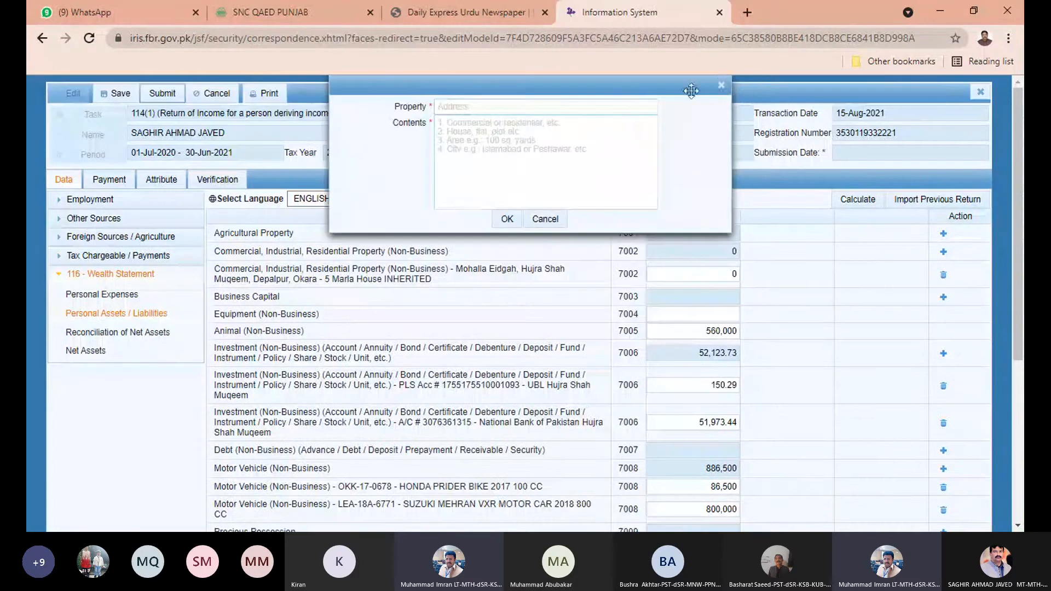
pyautogui.click(721, 86)
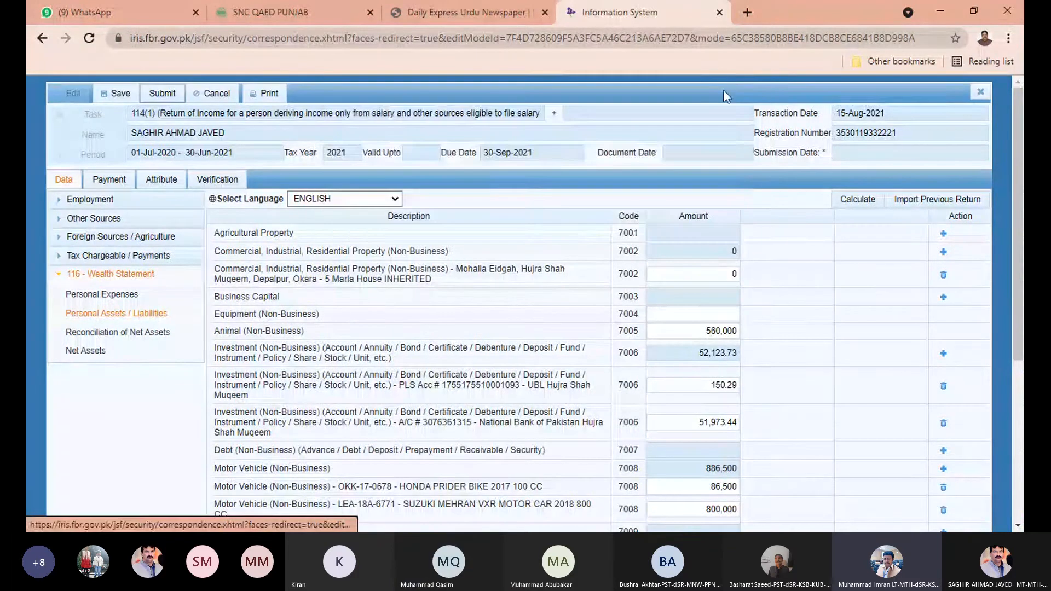
pyautogui.click(943, 234)
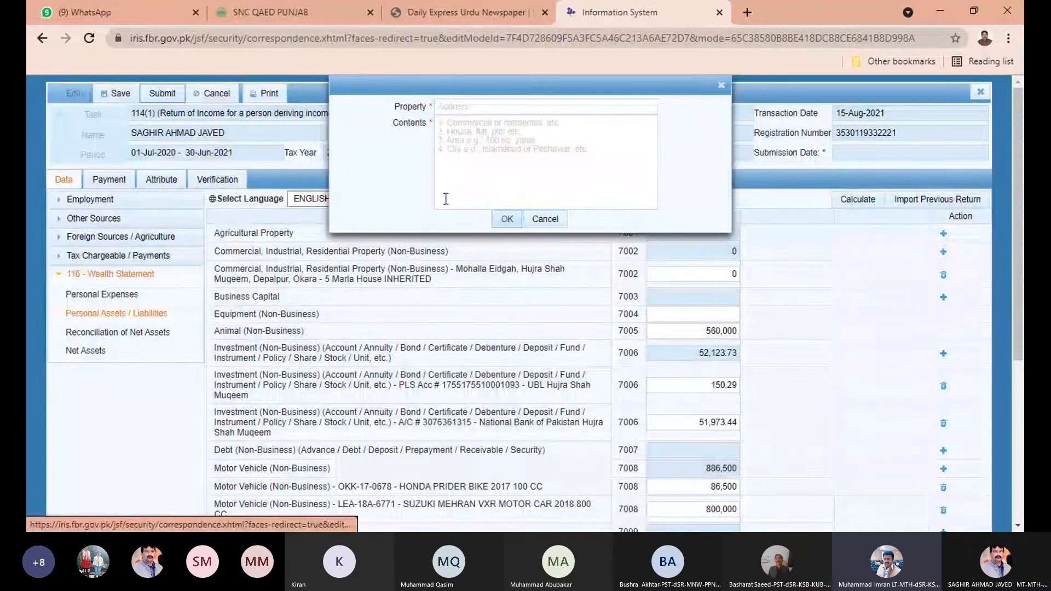
pyautogui.click(525, 106)
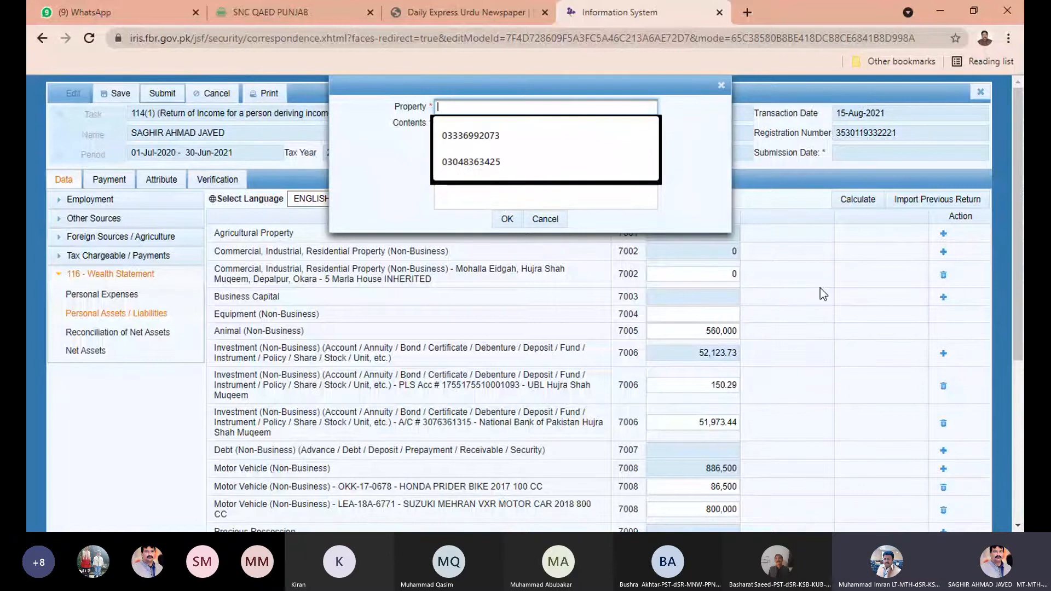
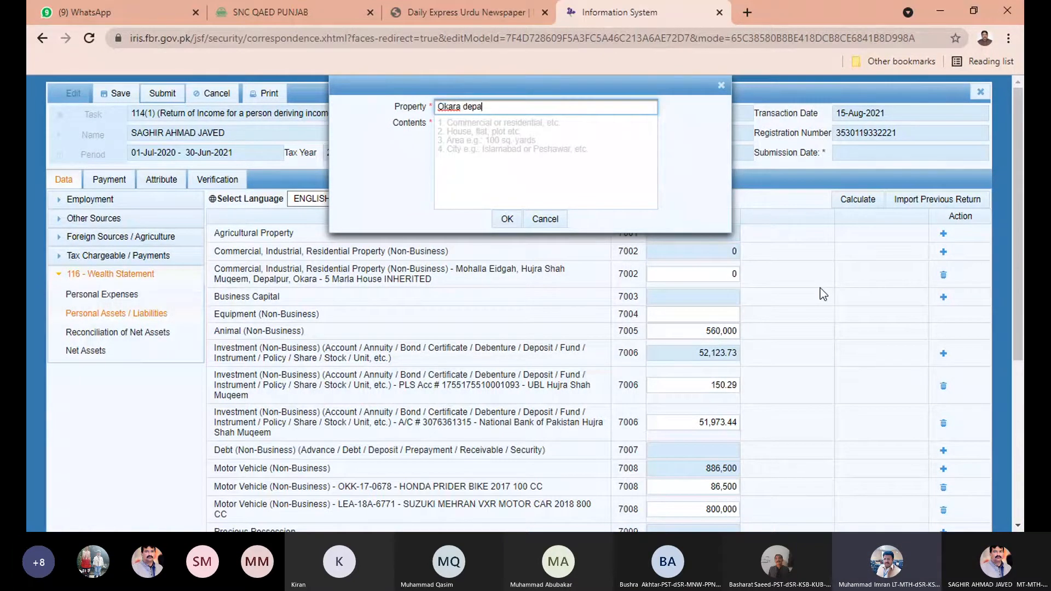
pyautogui.click(565, 131)
pyautogui.click(595, 106)
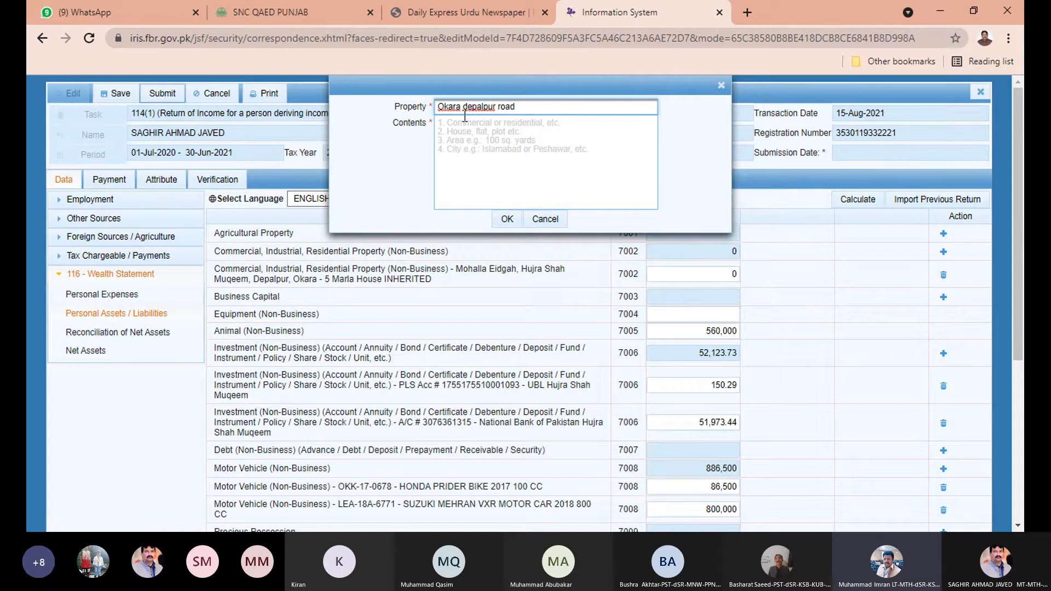
pyautogui.click(502, 134)
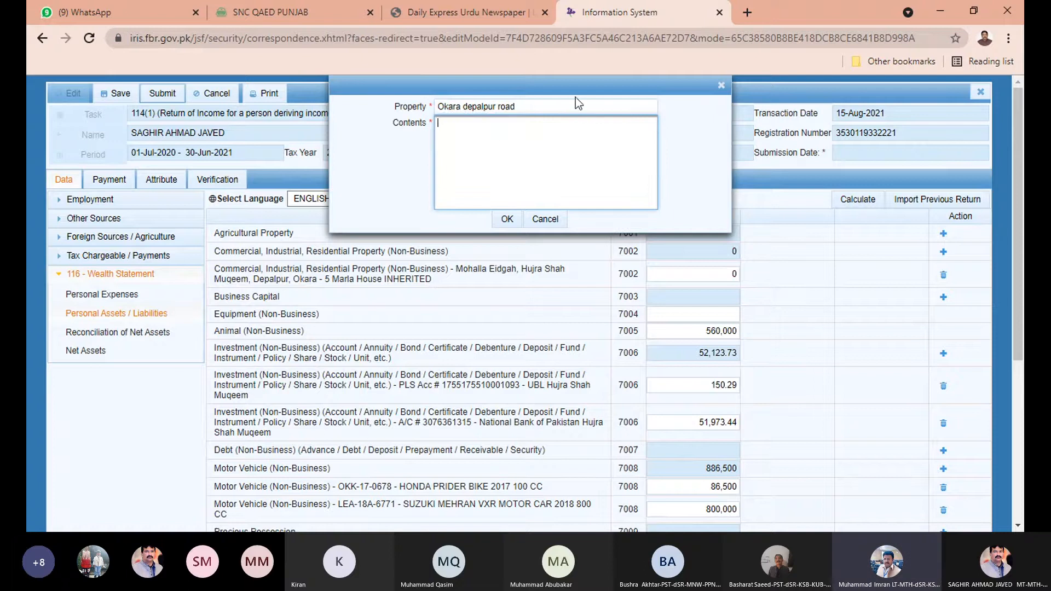
pyautogui.click(592, 111)
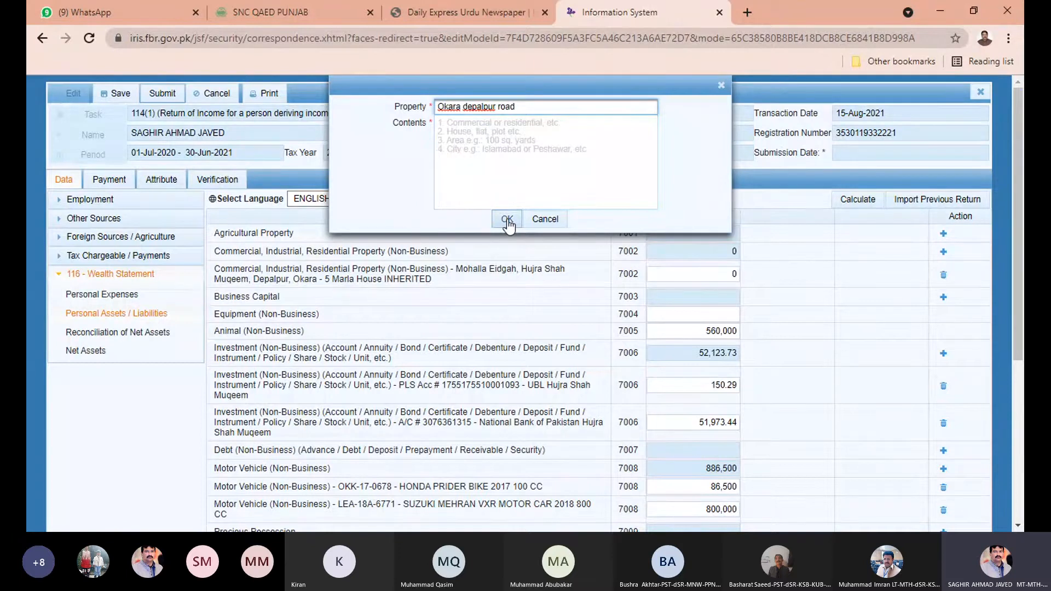
pyautogui.click(507, 219)
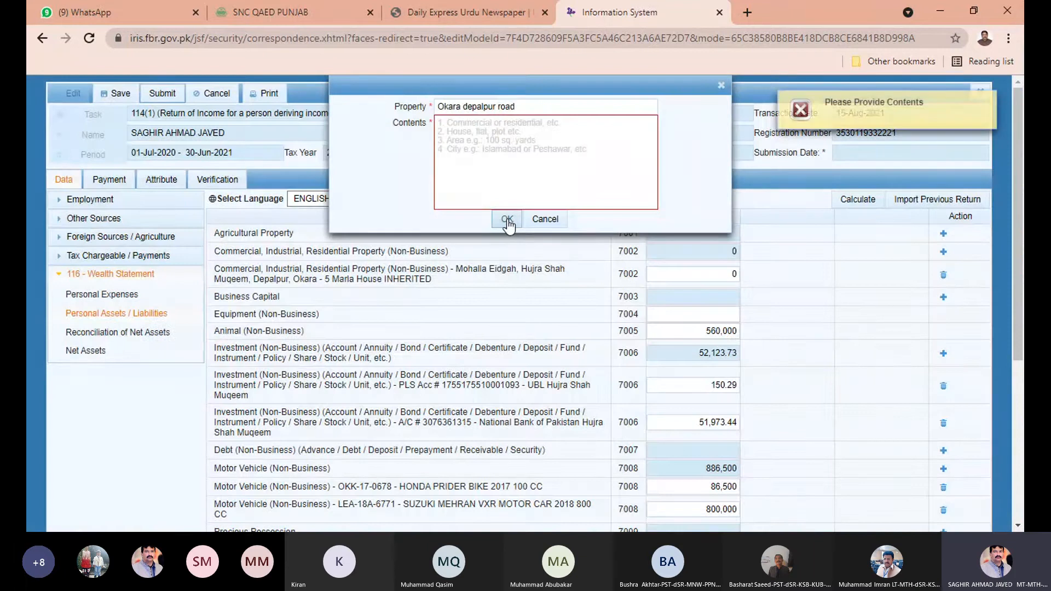
pyautogui.click(473, 153)
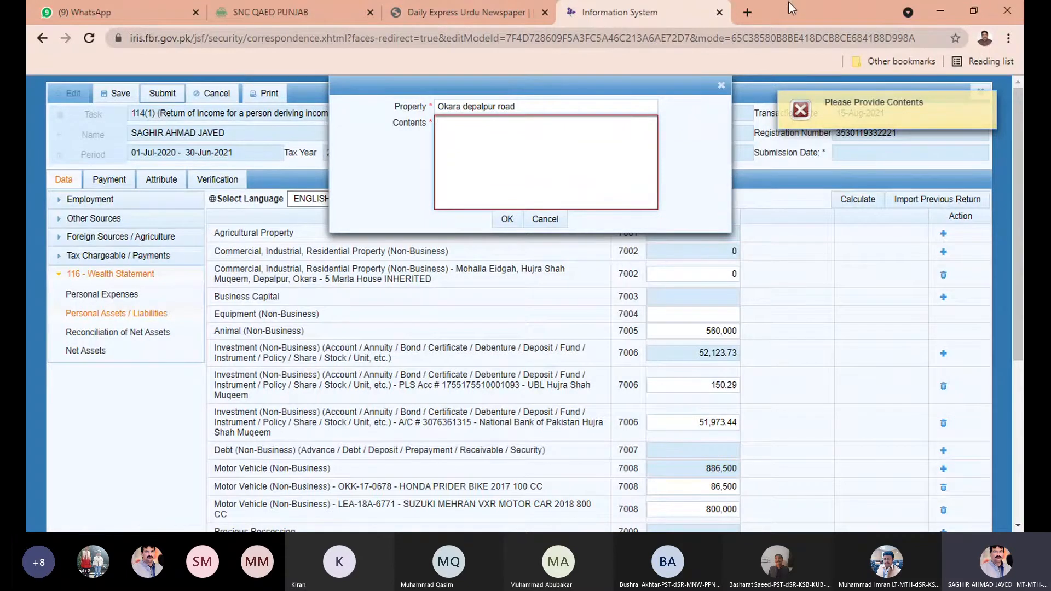
pyautogui.click(685, 140)
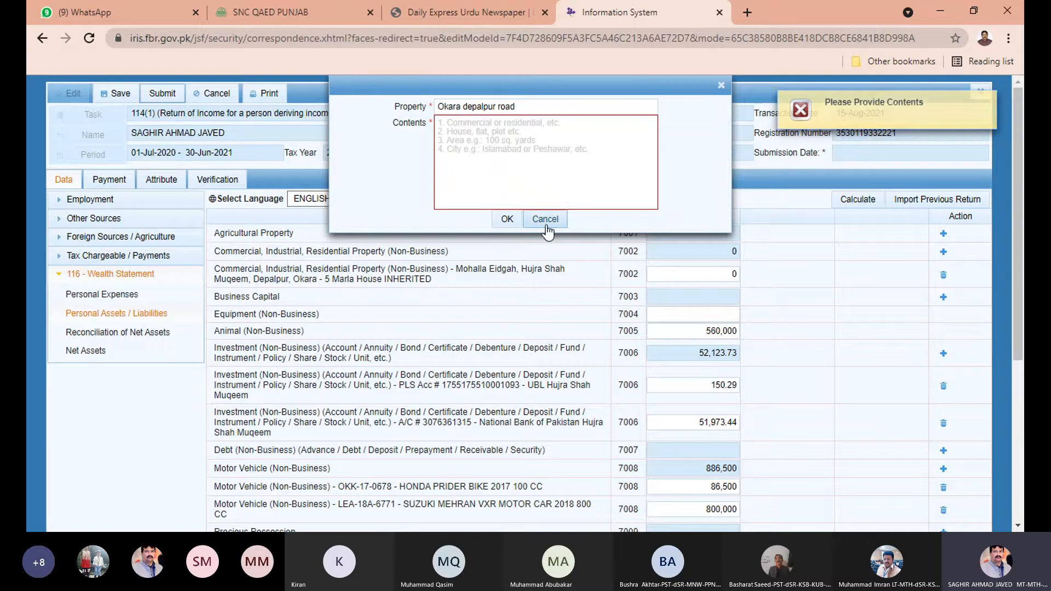
pyautogui.click(534, 172)
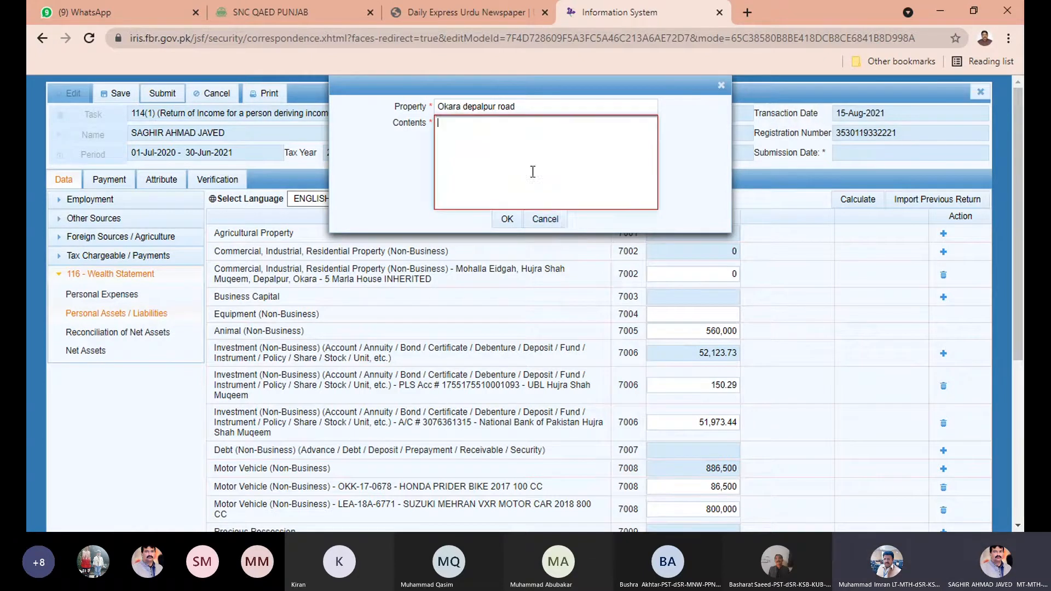
pyautogui.click(554, 223)
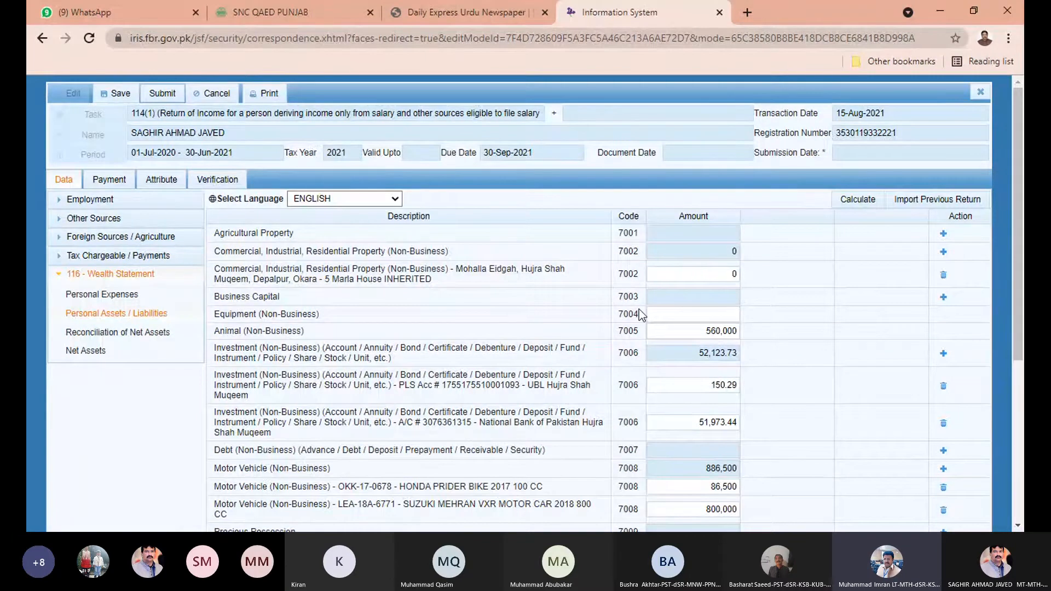
# Scroll the Personal Assets / Liabilities table down to the Motor Vehicle rows.
pyautogui.scroll(-2, 608, 422)
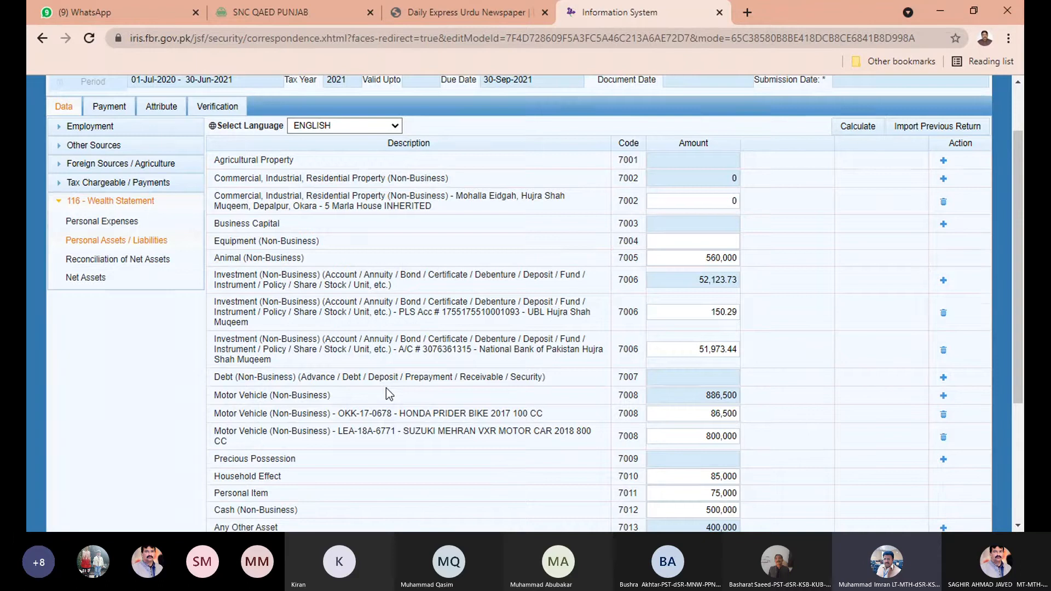
pyautogui.scroll(-2, 386, 389)
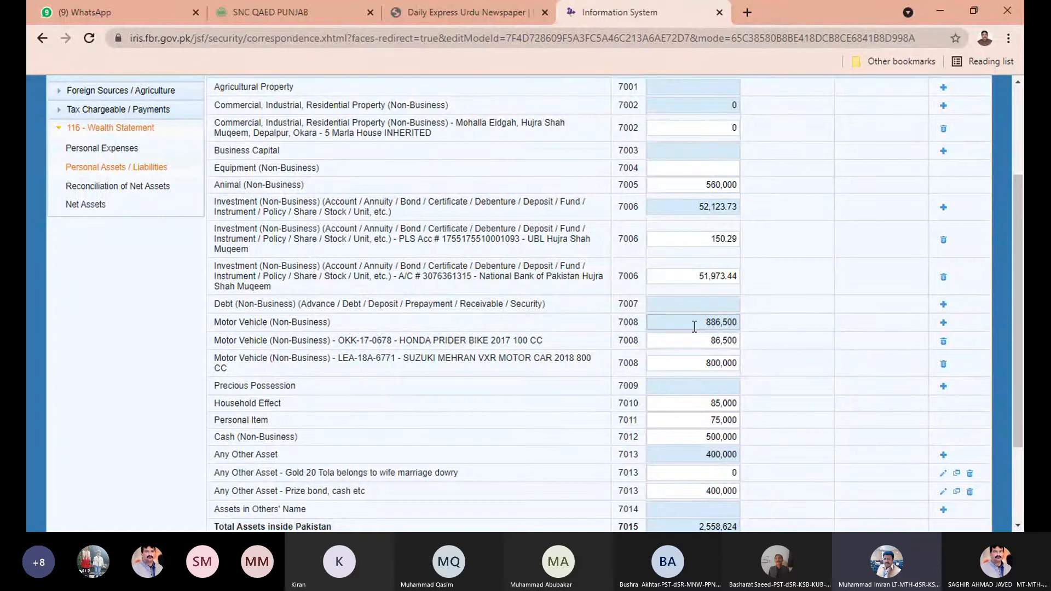
pyautogui.click(944, 323)
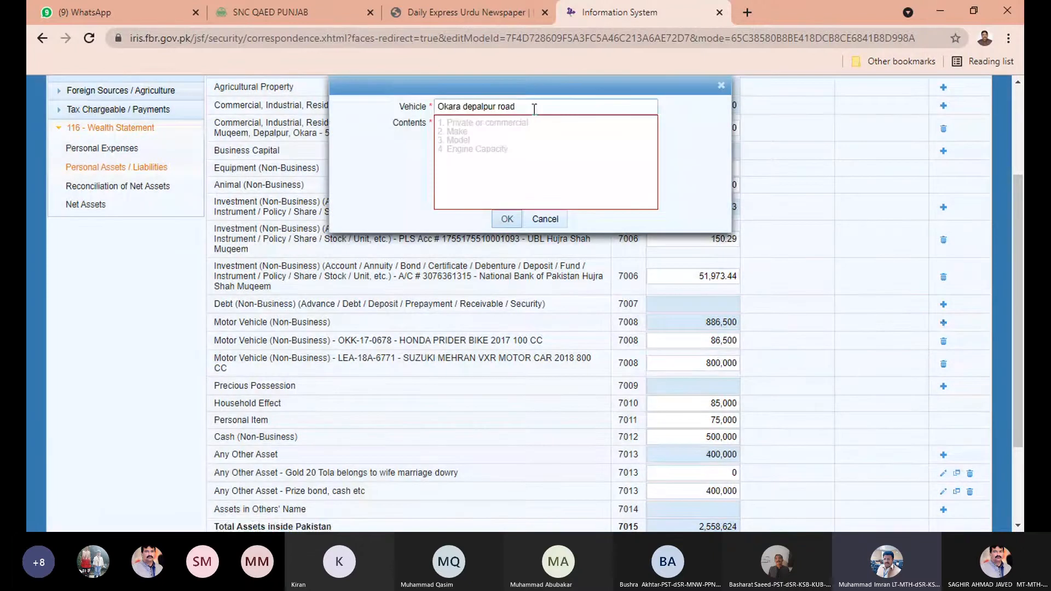
pyautogui.moveTo(534, 106); pyautogui.dragTo(415, 114)
pyautogui.press('BackSpace')
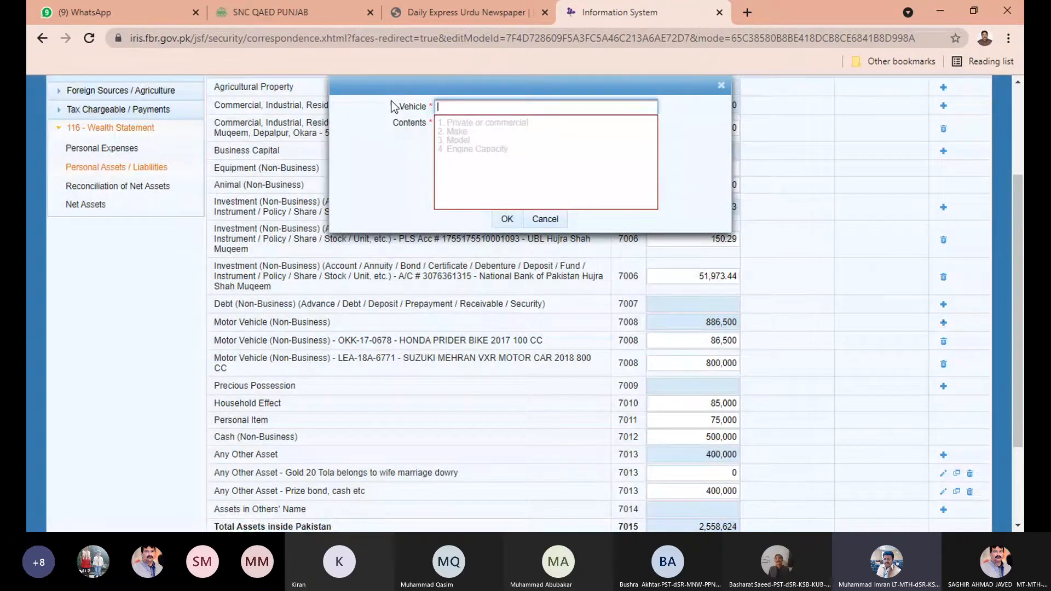
pyautogui.click(680, 181)
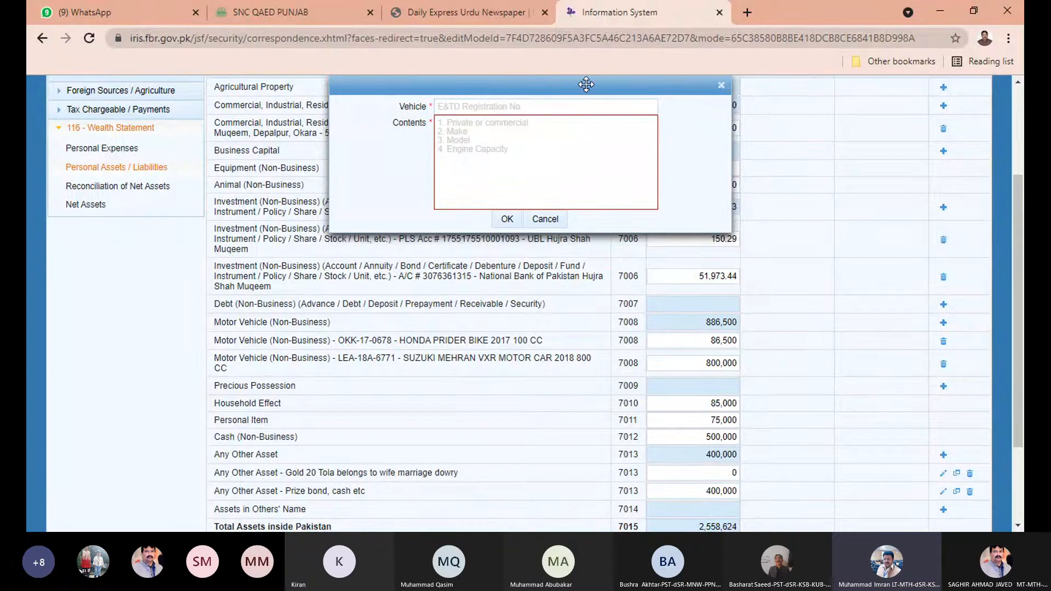
pyautogui.scroll(1, 589, 125)
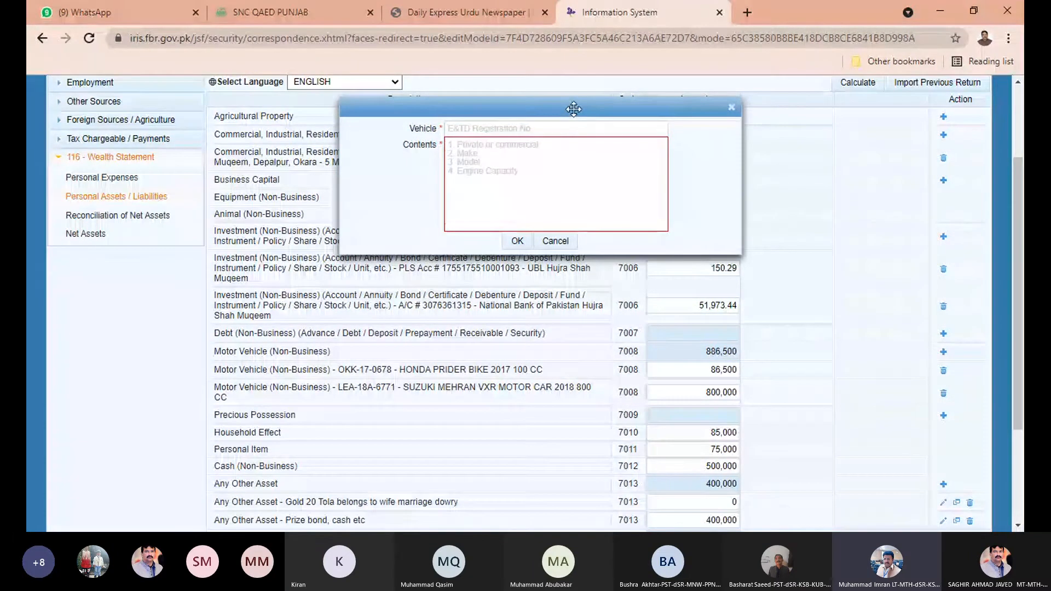
pyautogui.click(732, 109)
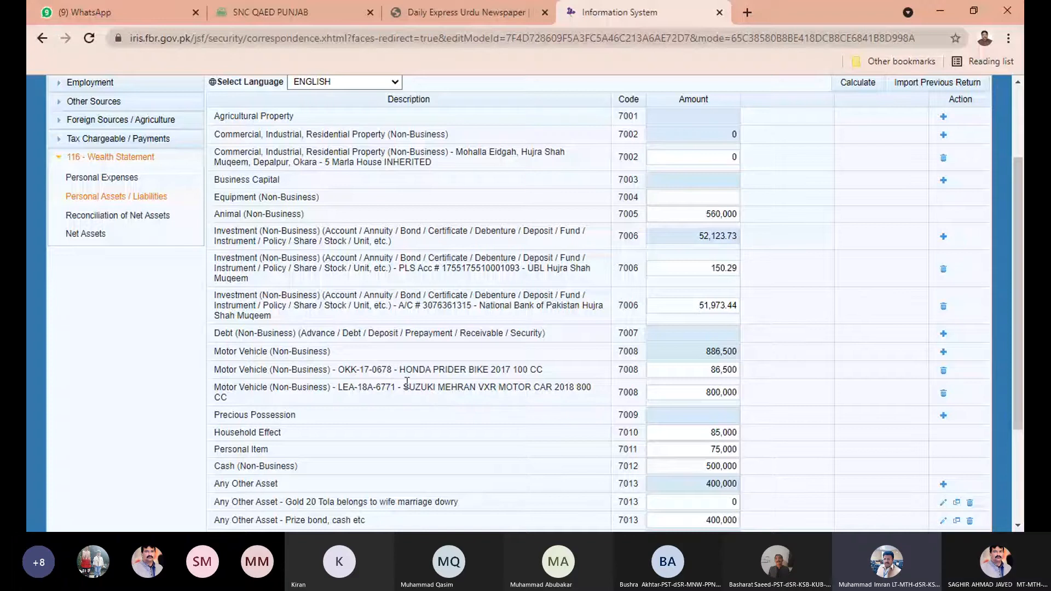
# Scroll the assets table, then switch to the SNC QAED PUNJAB attendance page.
pyautogui.scroll(-1, 452, 416)
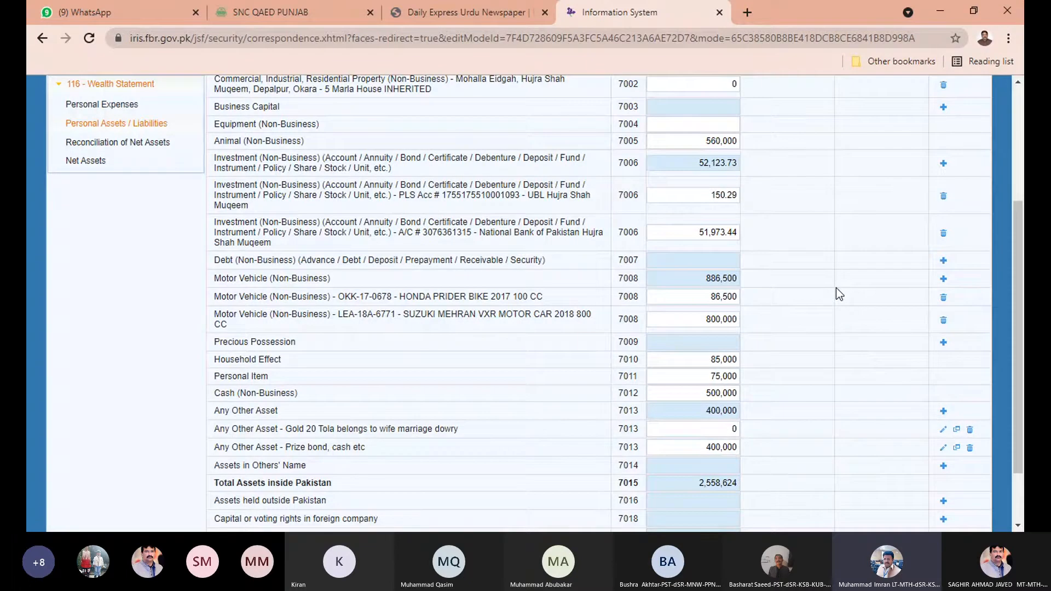
pyautogui.click(255, 16)
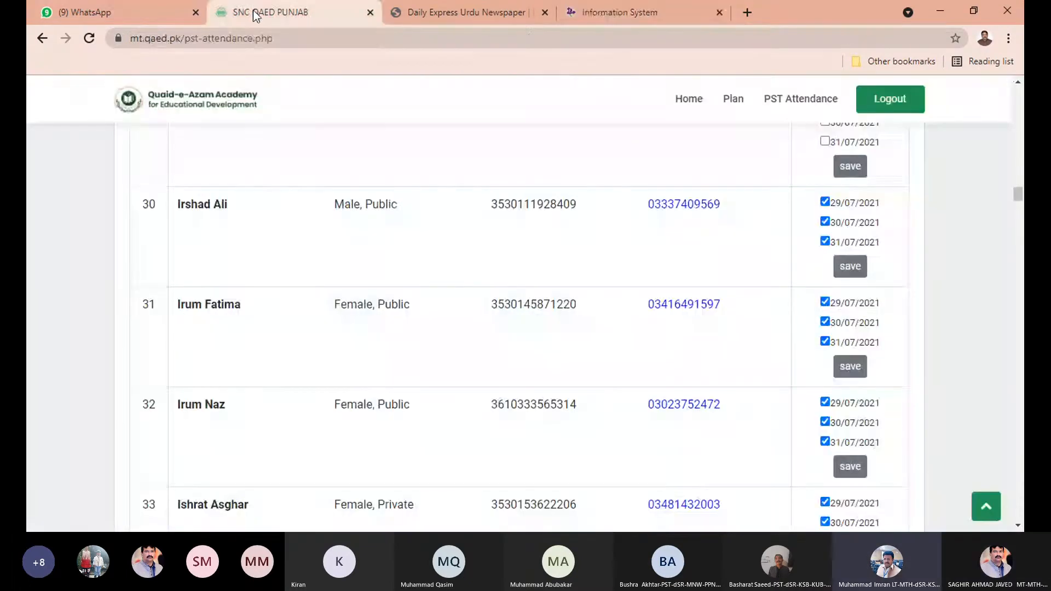
# Switch back to the FBR IRIS tab showing the Personal Assets / Liabilities list.
pyautogui.click(655, 6)
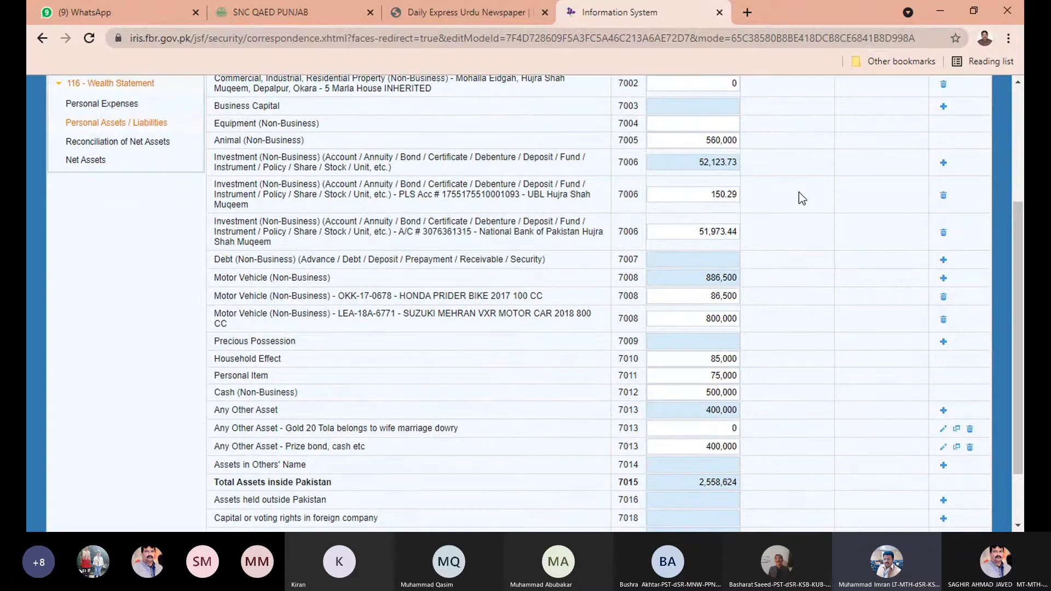
# Change the Suzuki Mehran car amount to 500000 and recalculate, giving a motor vehicle total of 586,500.
pyautogui.scroll(-1, 799, 192)
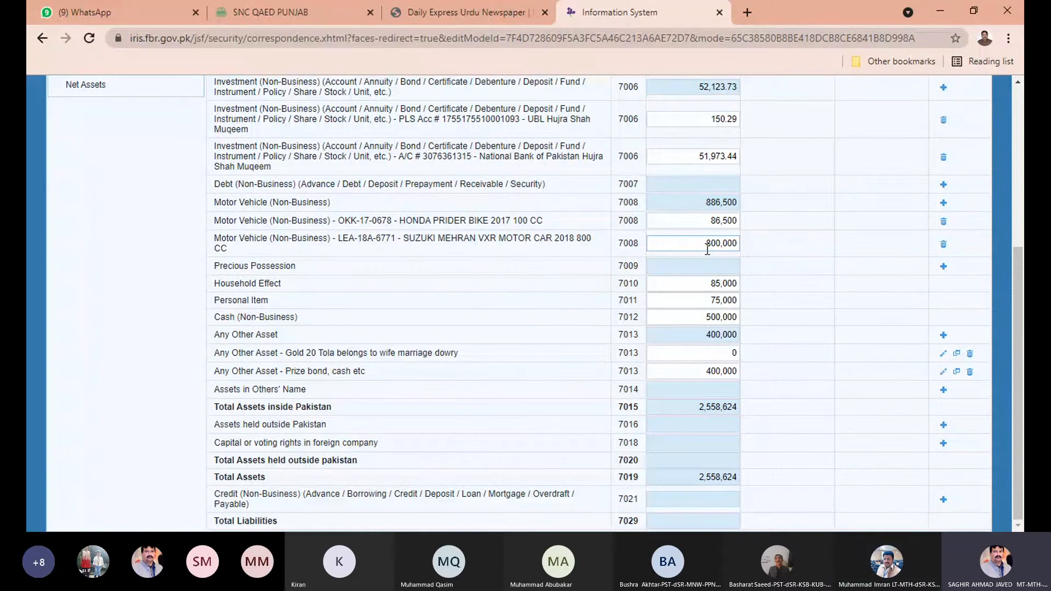
pyautogui.scroll(5, 708, 249)
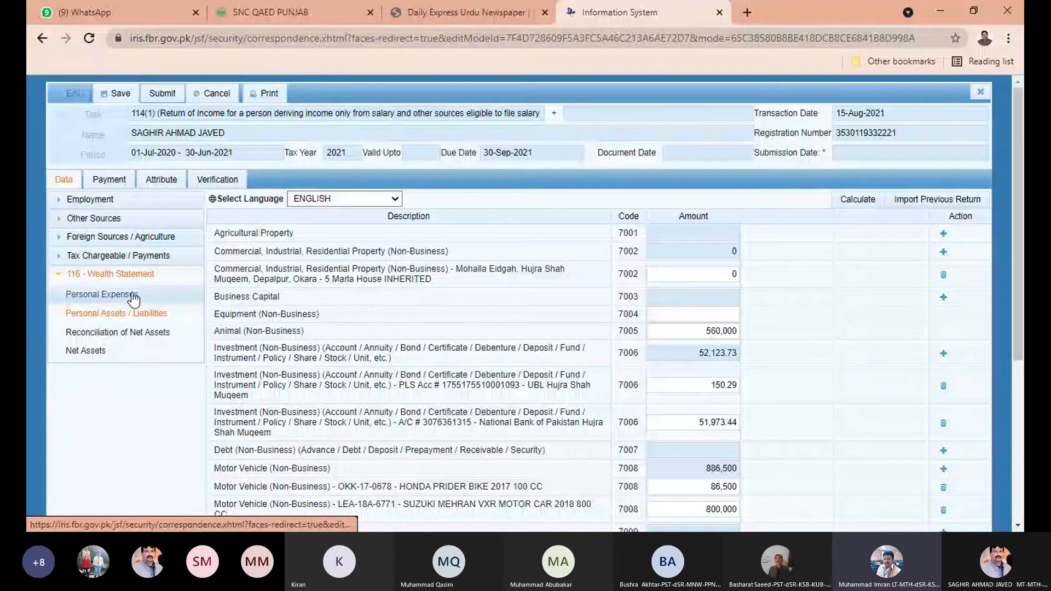
pyautogui.scroll(-2, 585, 290)
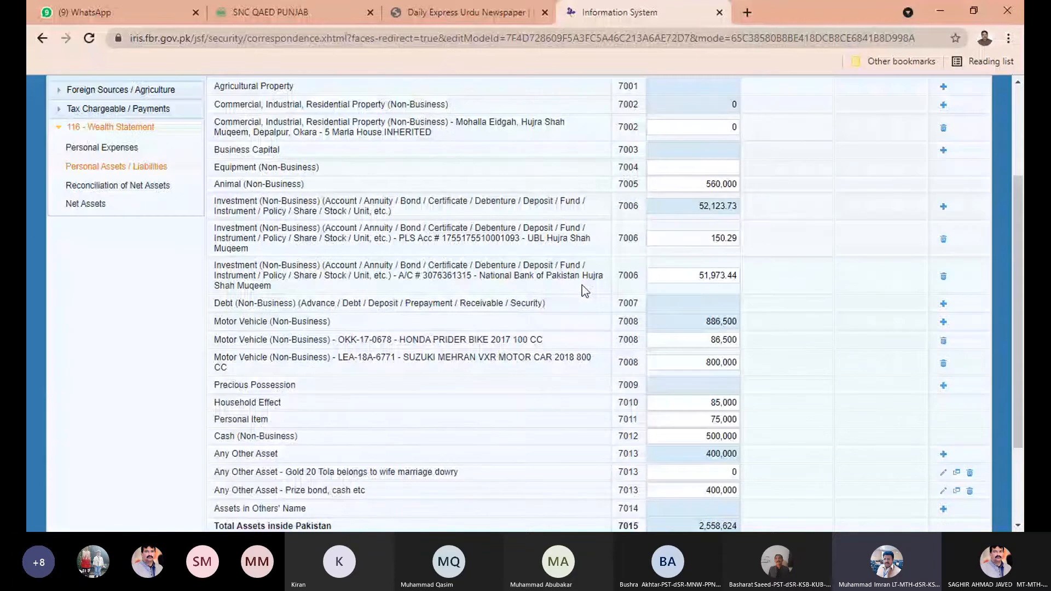
pyautogui.scroll(-2, 583, 284)
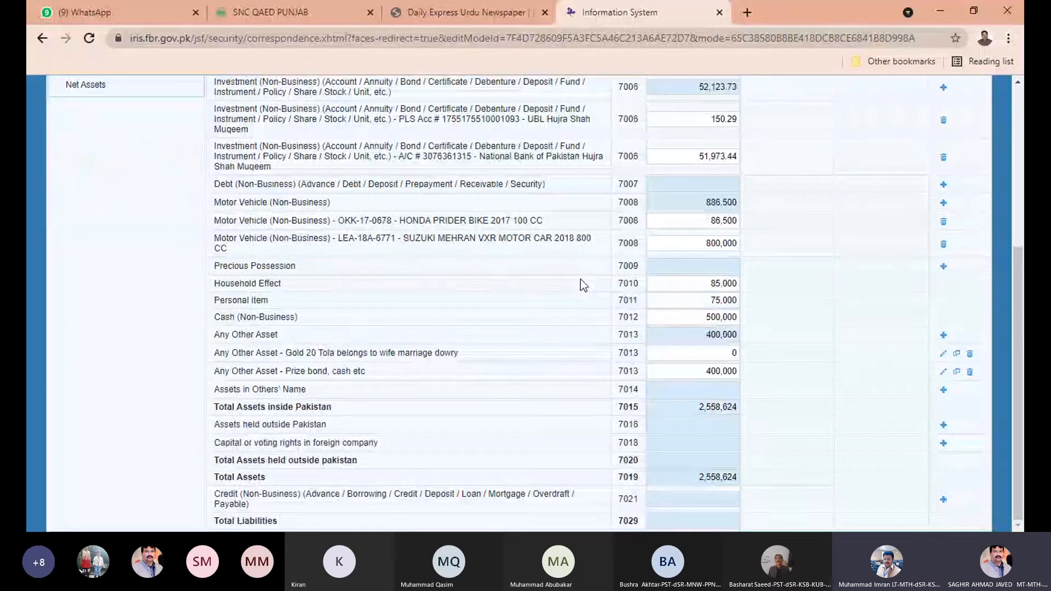
pyautogui.click(707, 239)
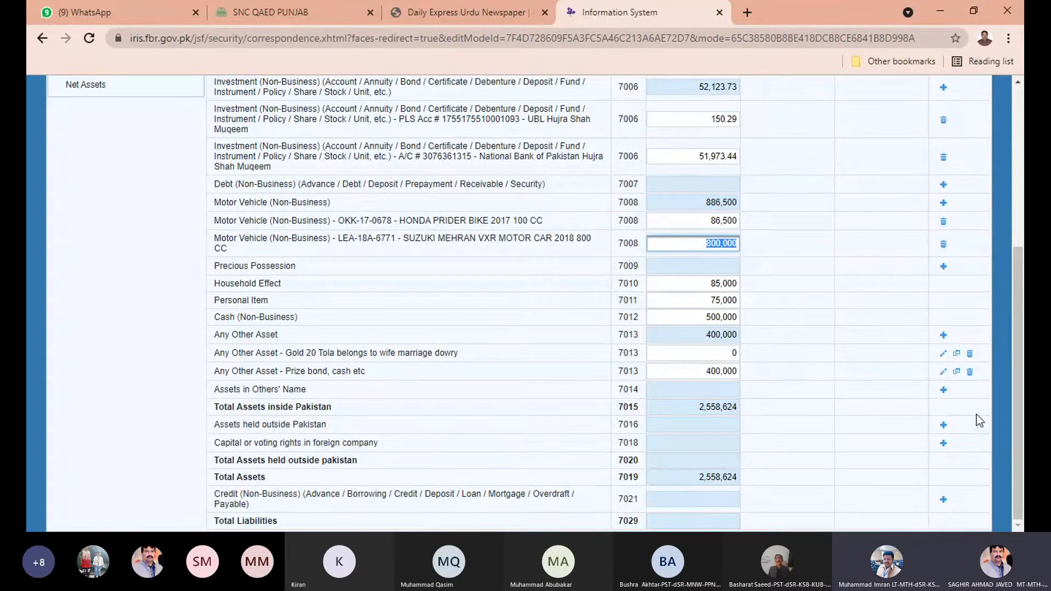
pyautogui.write('500000')
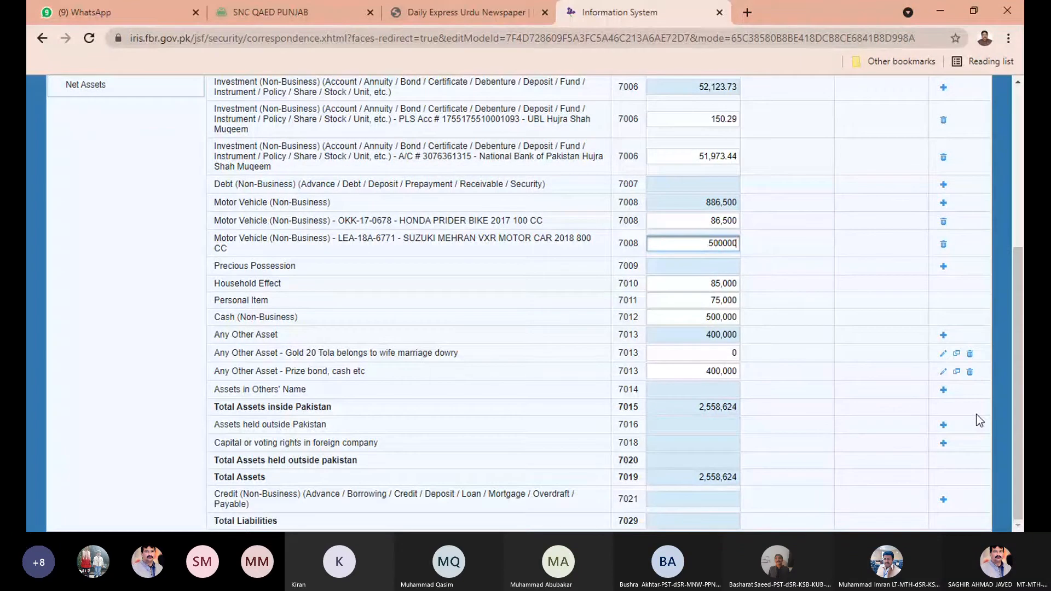
pyautogui.click(849, 261)
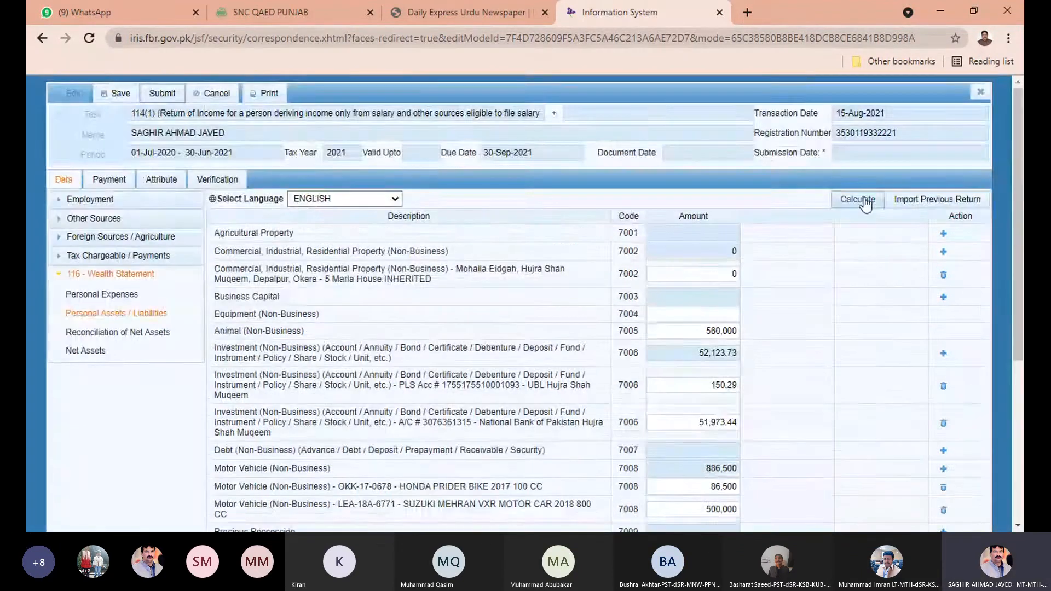
pyautogui.click(864, 200)
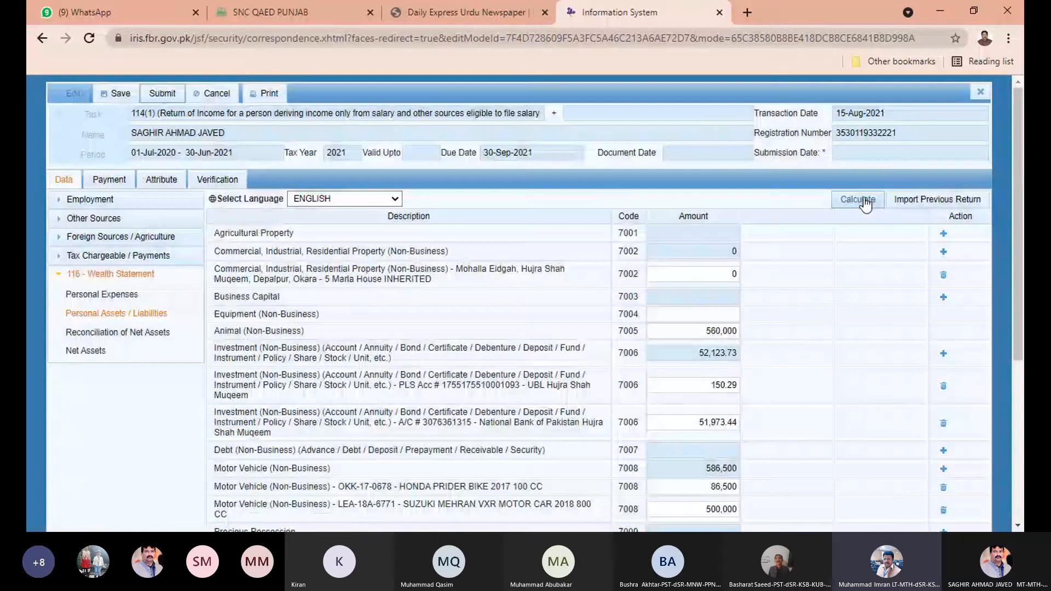
pyautogui.scroll(-5, 812, 343)
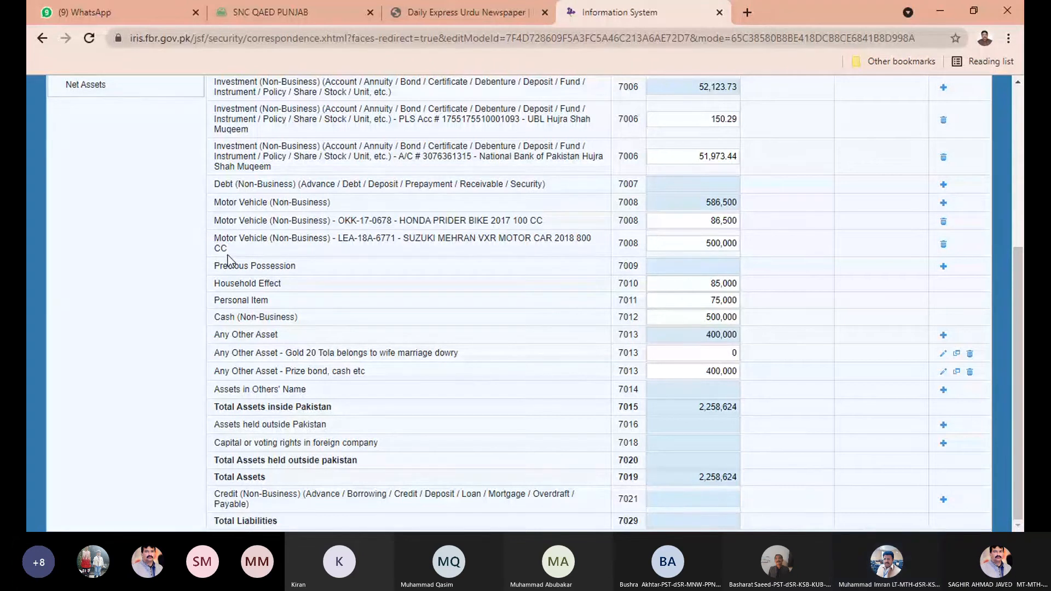
# Open Reconciliation of Net Assets to see net assets 2,258,624 and the -300,000 decrease.
pyautogui.scroll(5, 229, 257)
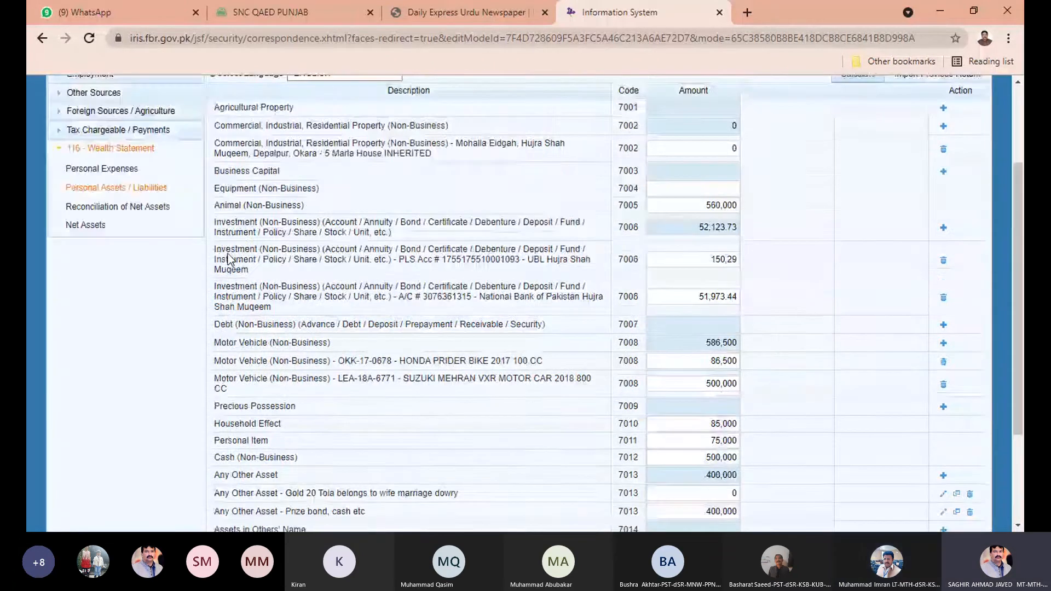
pyautogui.click(107, 336)
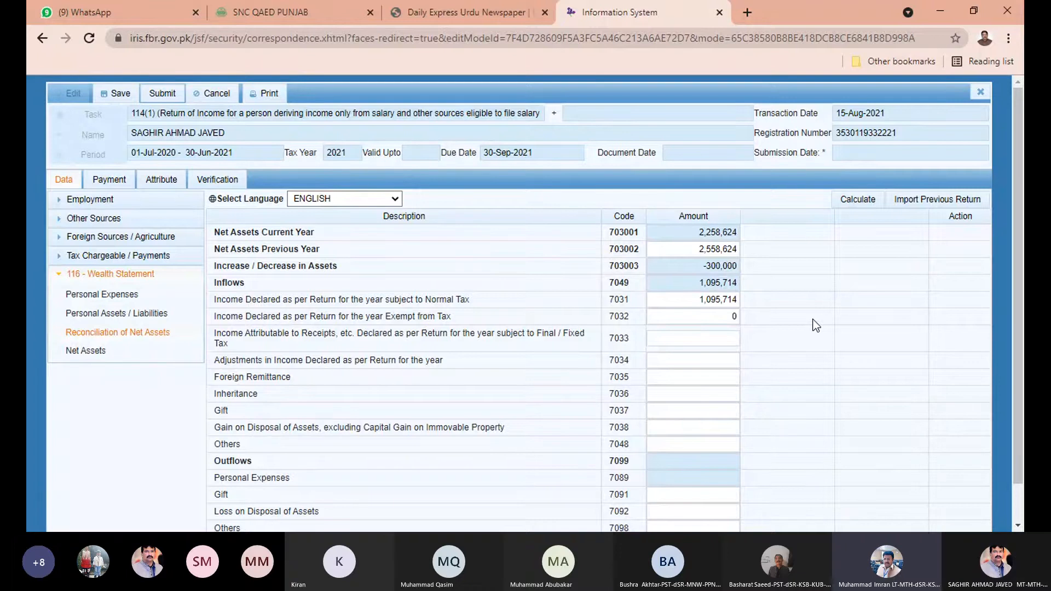
pyautogui.scroll(-1, 816, 326)
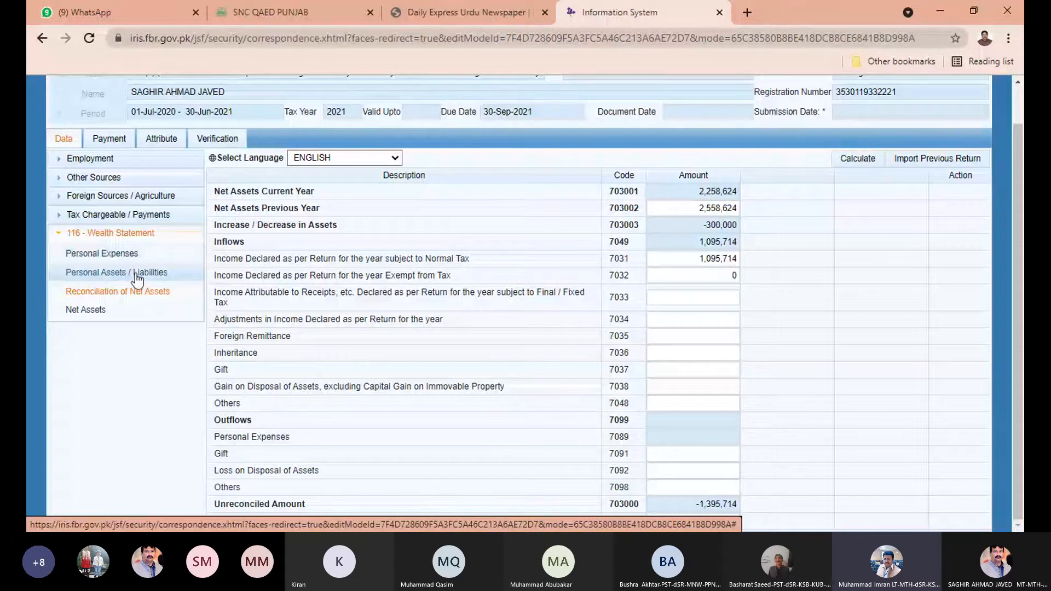
# Back in the assets list, set the Suzuki Mehran value to 800,000 and recalculate.
pyautogui.click(136, 277)
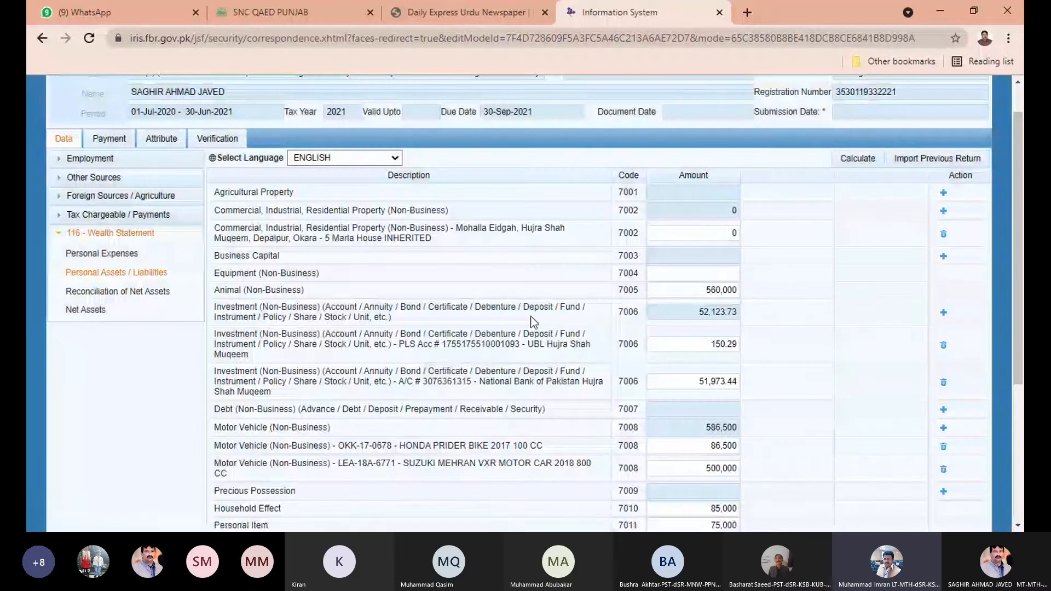
pyautogui.scroll(-4, 530, 317)
pyautogui.moveTo(705, 244); pyautogui.dragTo(753, 254)
pyautogui.write('80')
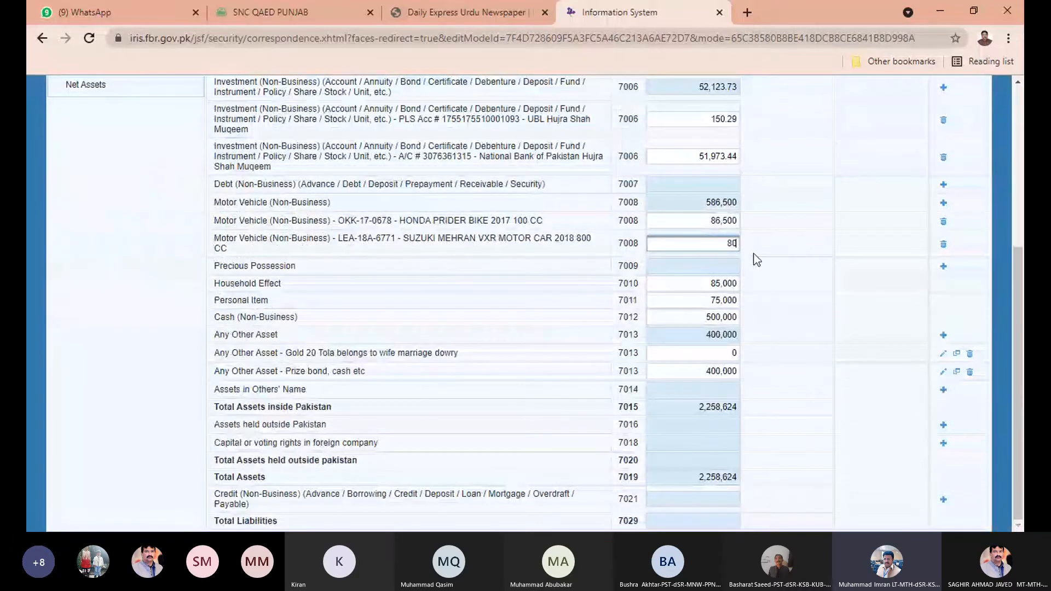
pyautogui.write('0000')
pyautogui.click(857, 185)
pyautogui.scroll(5, 856, 185)
pyautogui.click(861, 201)
# Raise the car value to 1,000,000, recalculate, and open the net assets reconciliation.
pyautogui.scroll(-5, 786, 300)
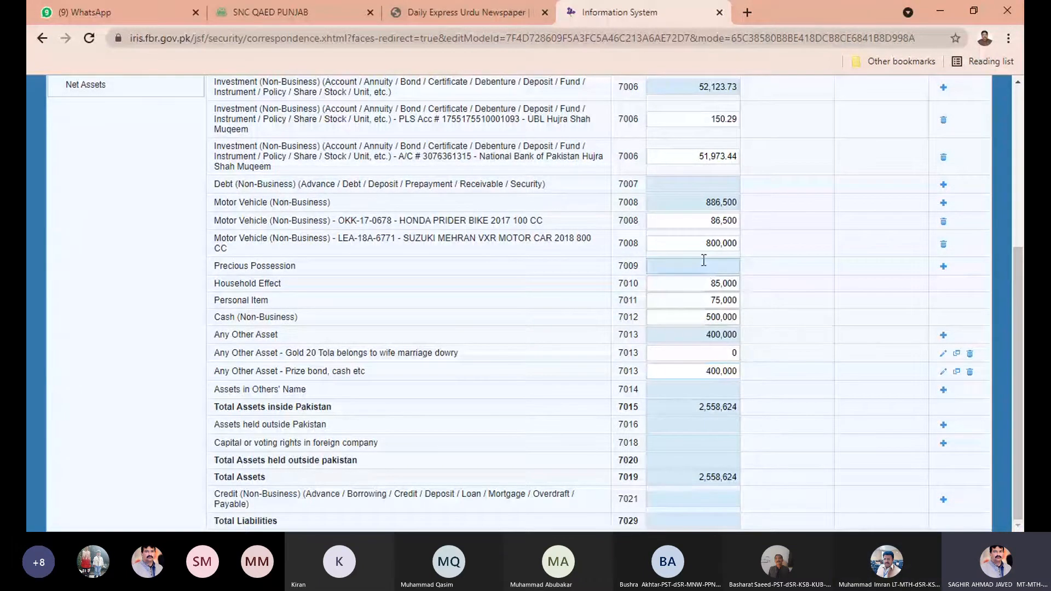
pyautogui.moveTo(702, 242); pyautogui.dragTo(752, 237)
pyautogui.write('1')
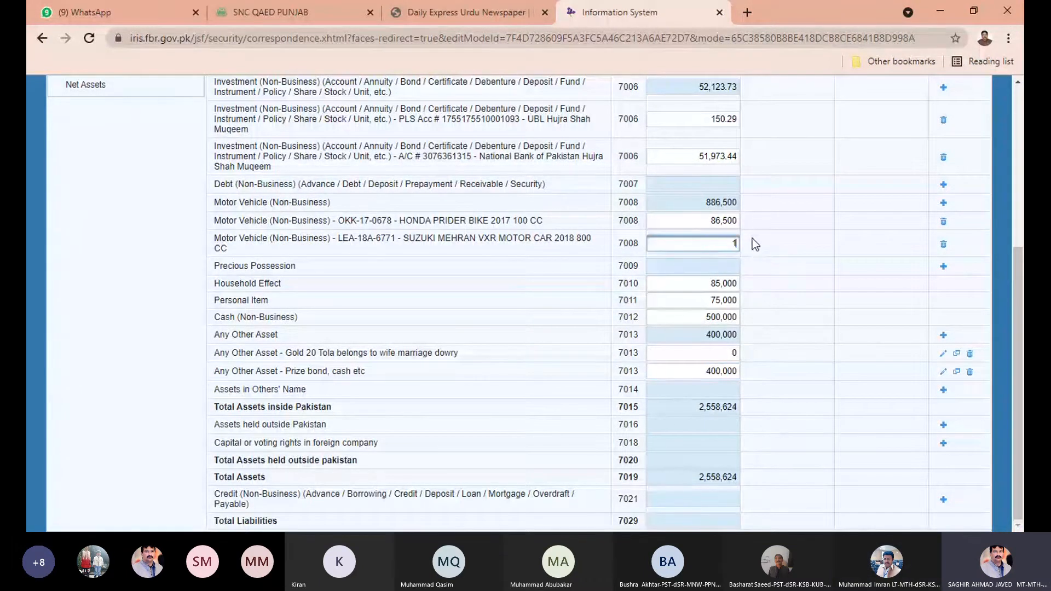
pyautogui.write('000000')
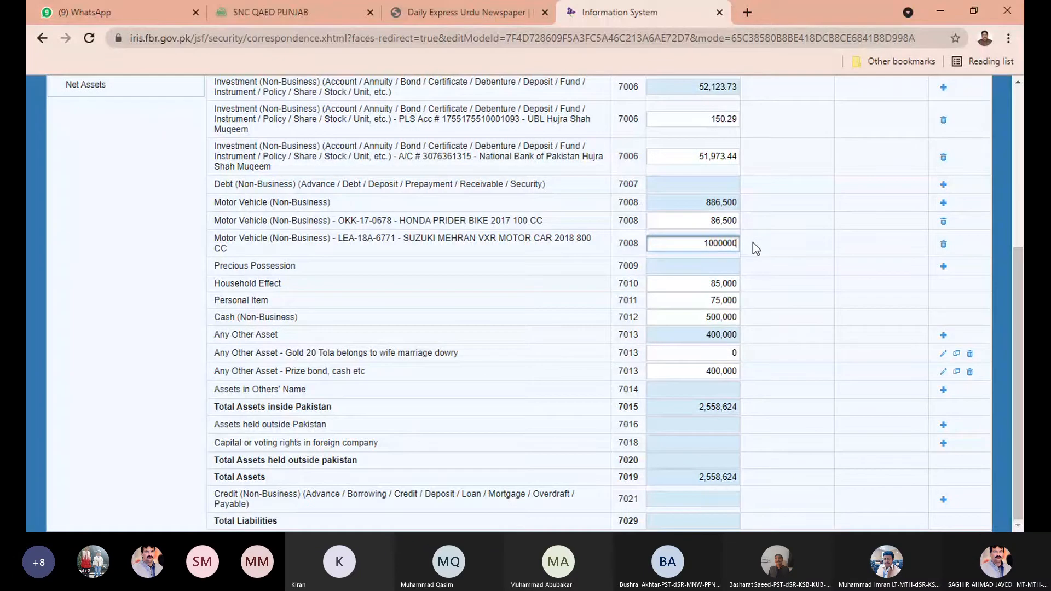
pyautogui.click(768, 149)
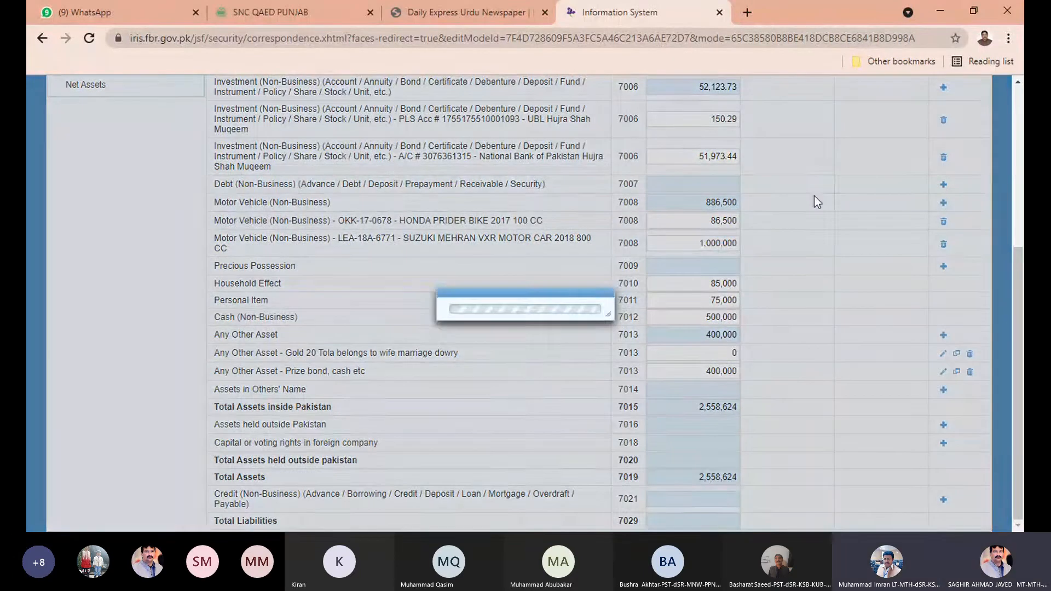
pyautogui.scroll(4, 831, 205)
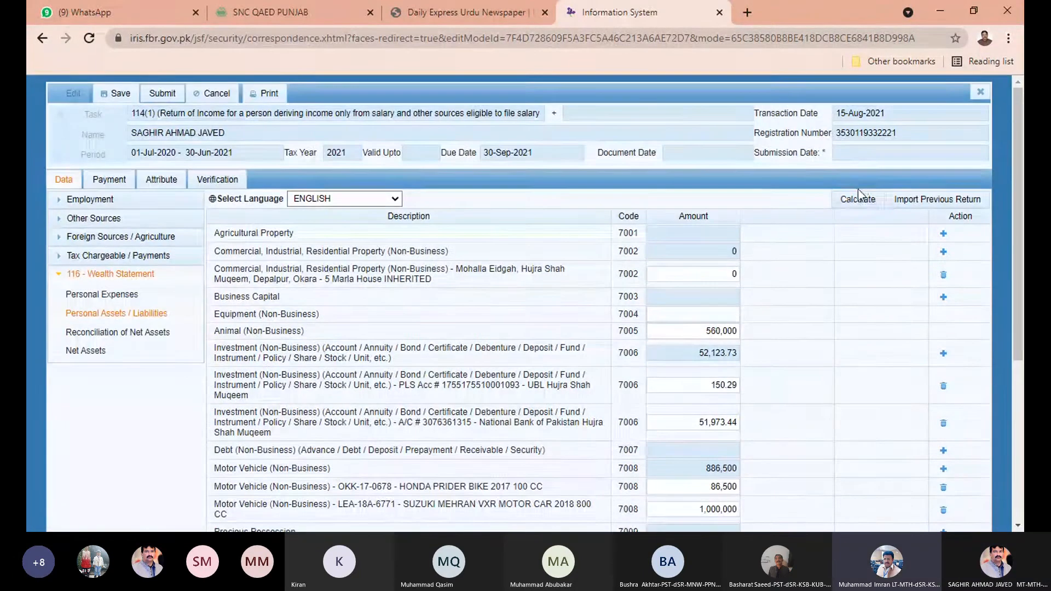
pyautogui.click(857, 200)
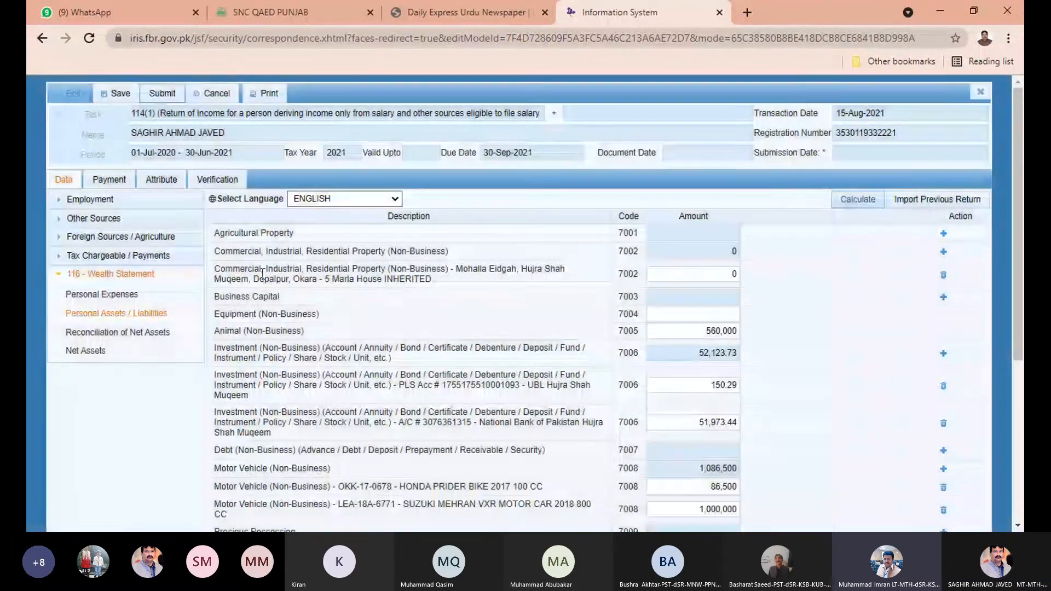
pyautogui.click(146, 333)
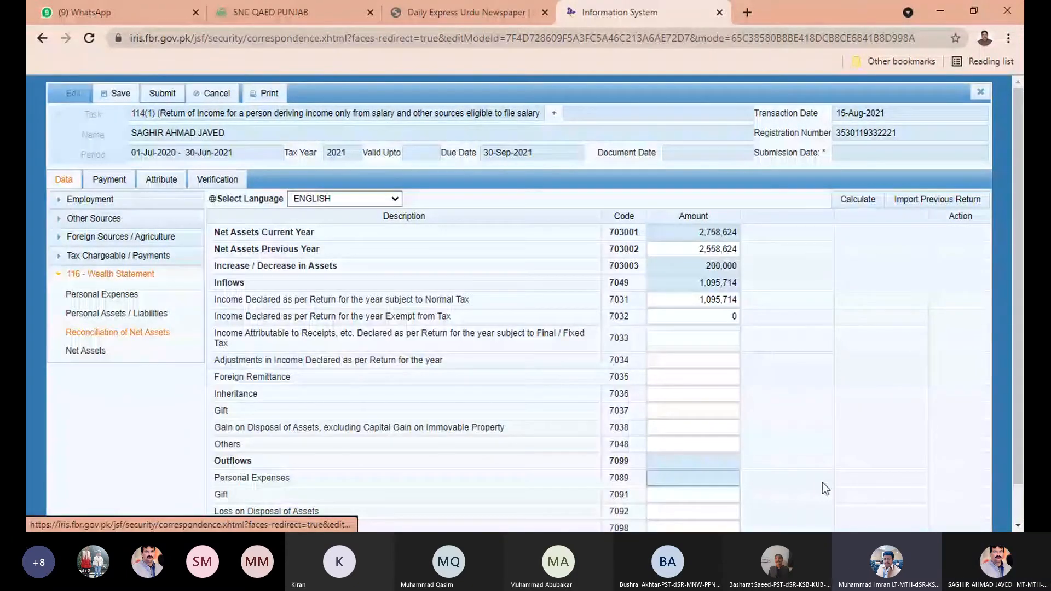
# Review the 200,000 increase and -895,714 unreconciled amount, then go to Personal Expenses.
pyautogui.scroll(-1, 816, 376)
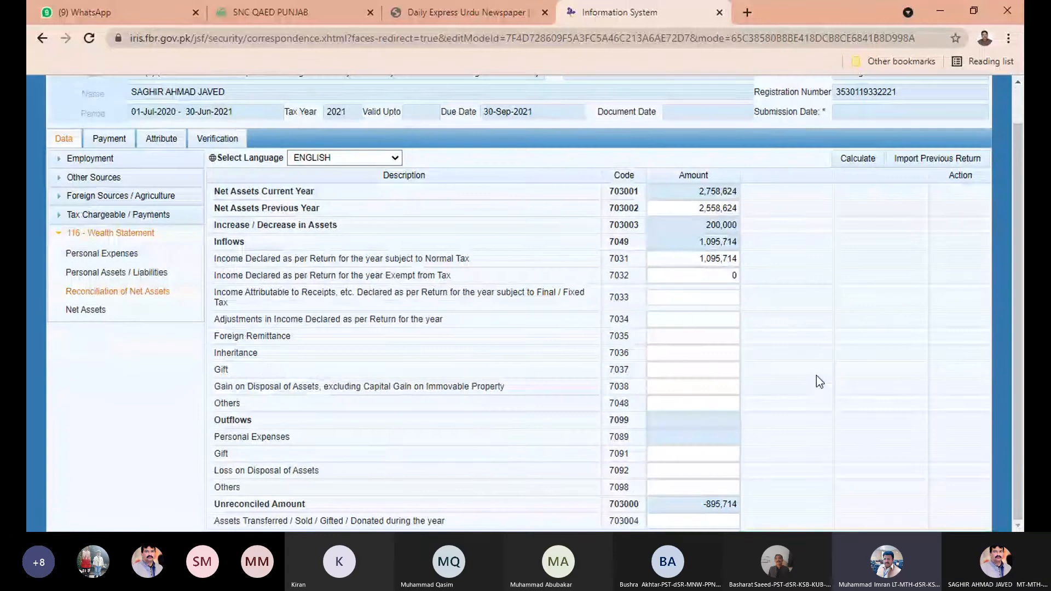
pyautogui.click(712, 297)
pyautogui.click(690, 210)
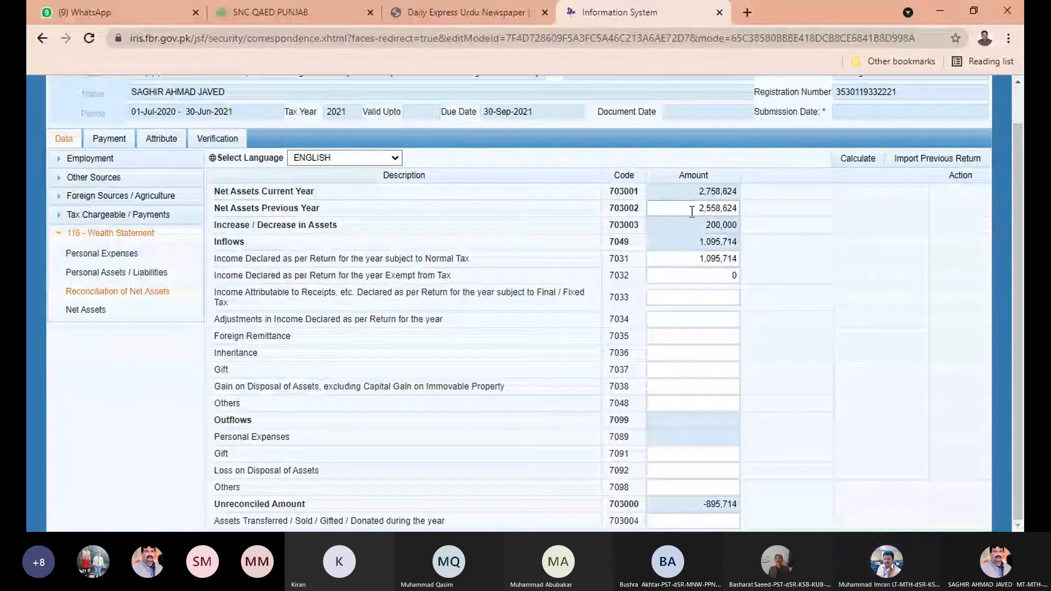
pyautogui.moveTo(700, 225); pyautogui.dragTo(752, 226)
pyautogui.click(811, 299)
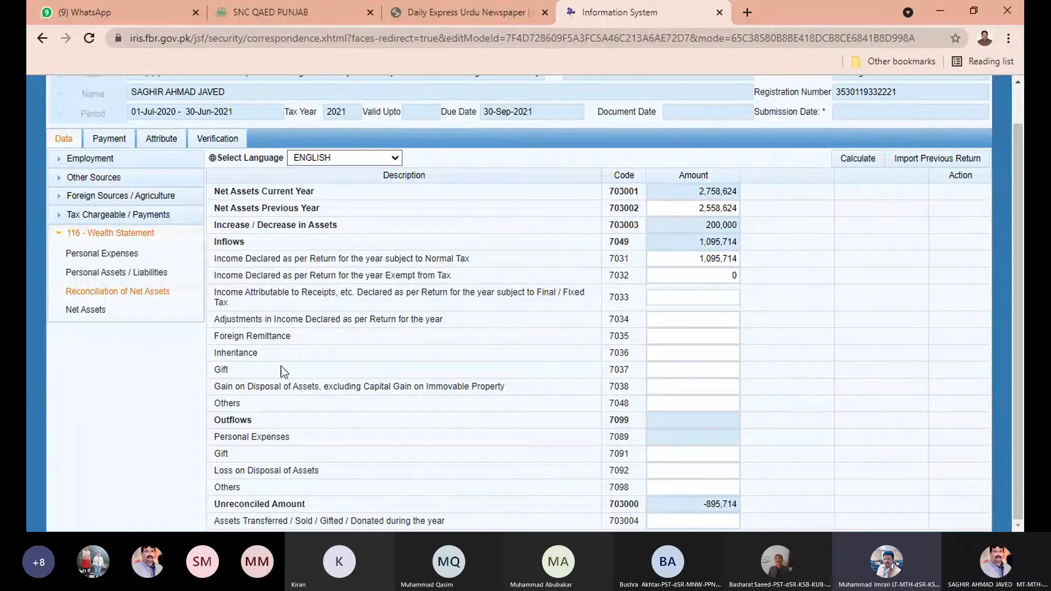
pyautogui.click(100, 255)
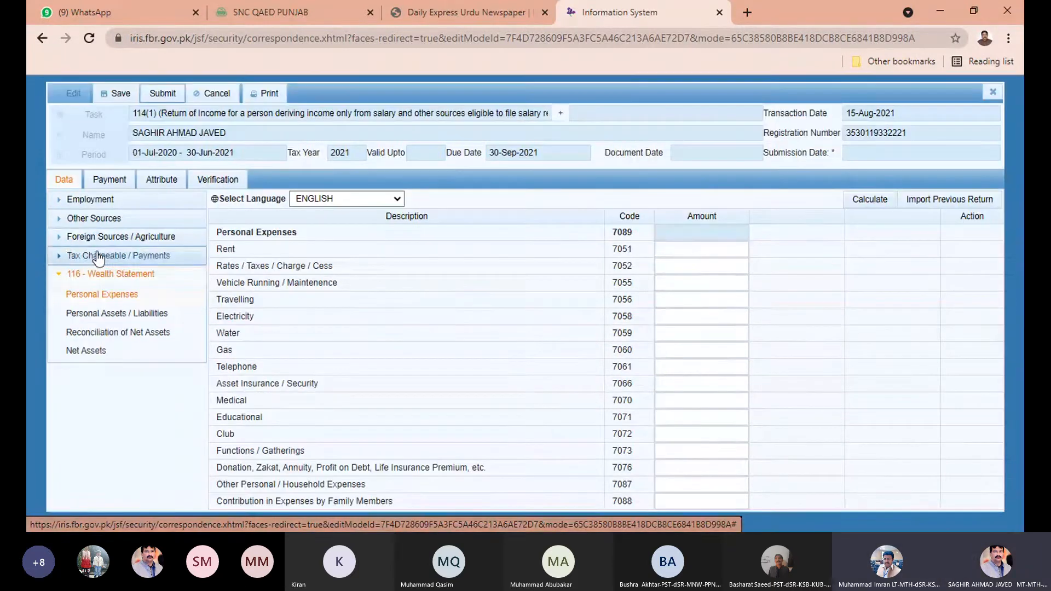
# Enter Rent 0 and Rates / Taxes / Charge / Cess 24,810.
pyautogui.click(676, 250)
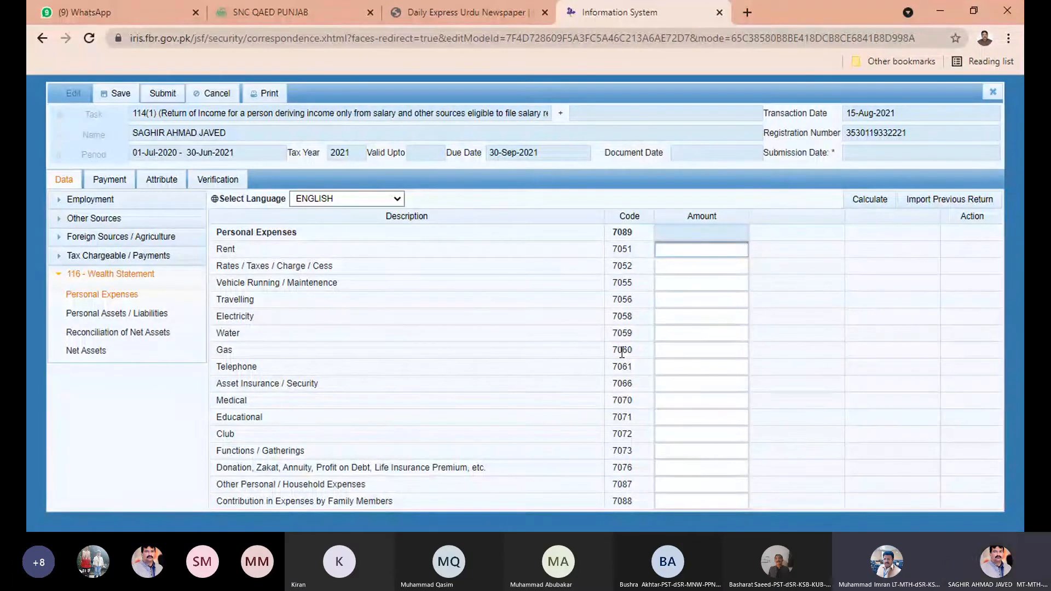
pyautogui.write('0')
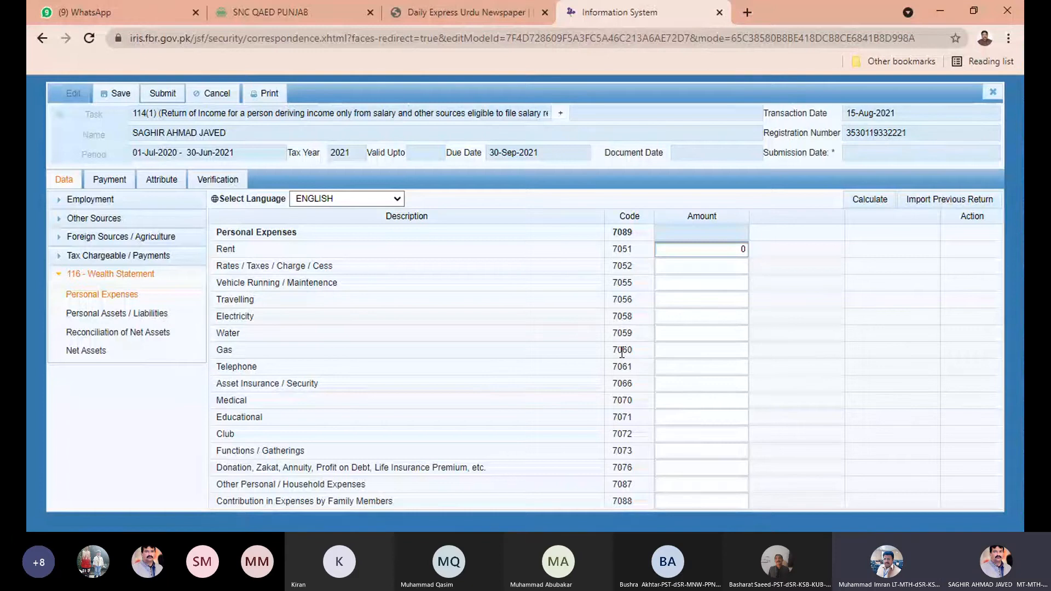
pyautogui.click(698, 267)
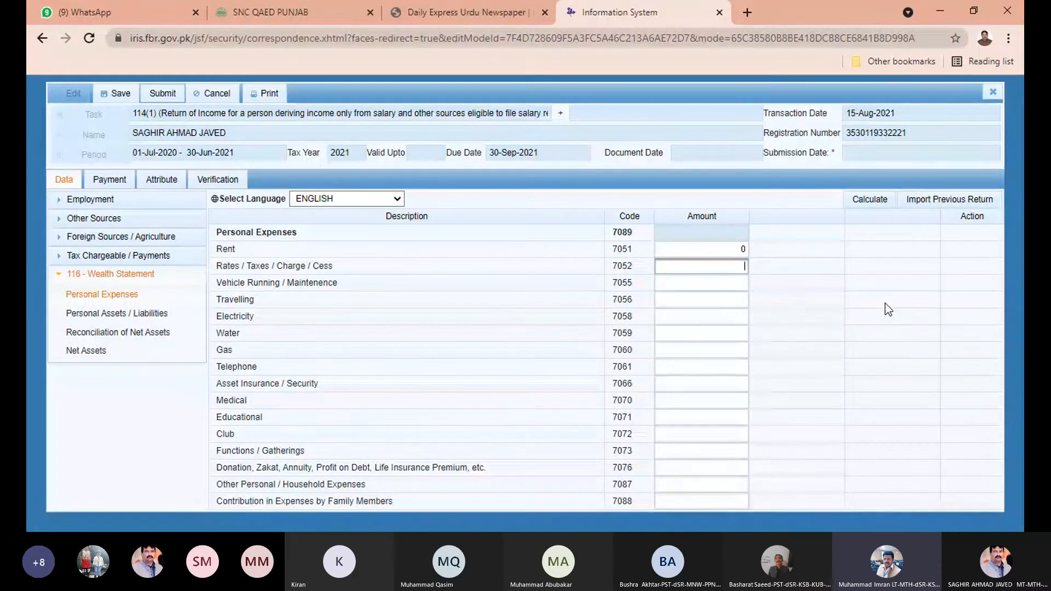
pyautogui.write('248')
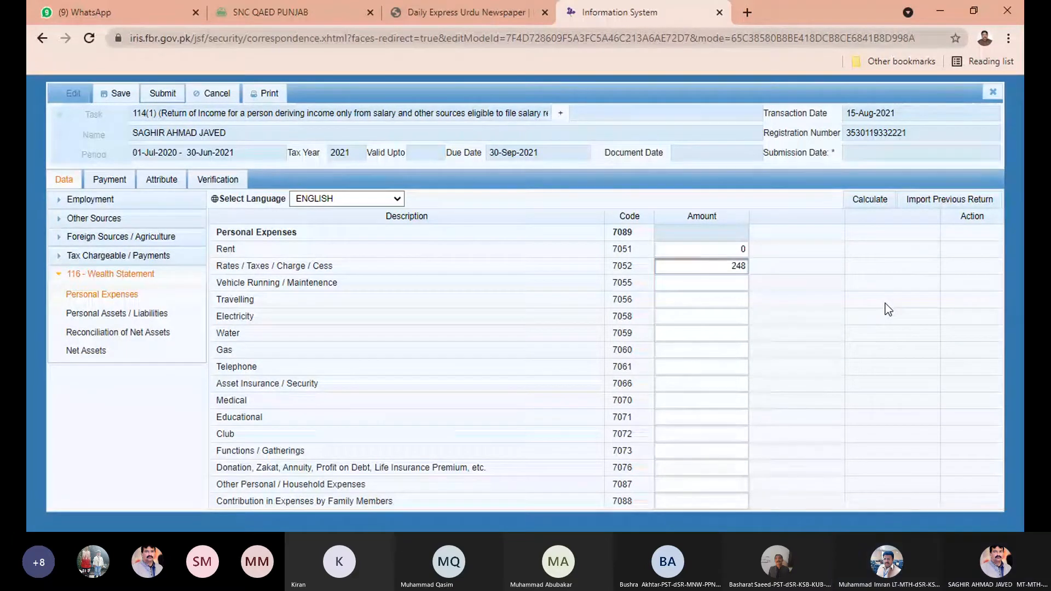
pyautogui.write('10')
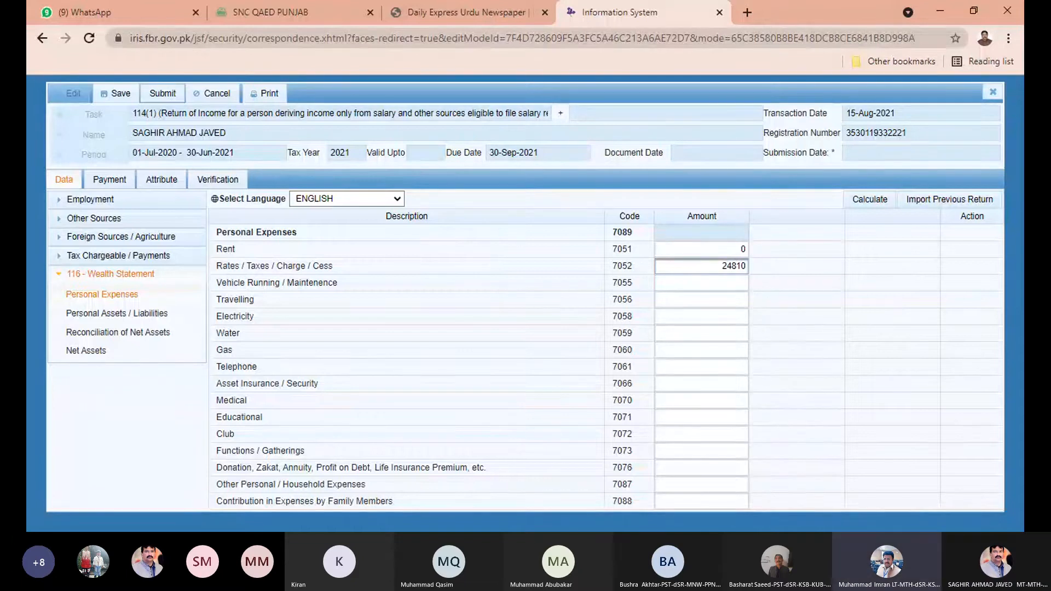
pyautogui.press('Tab')
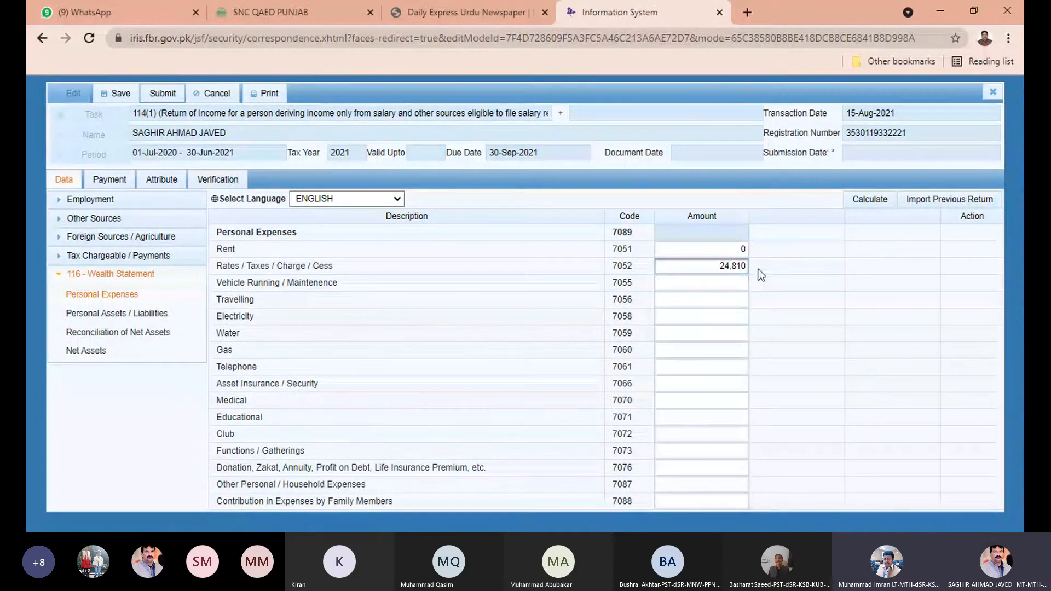
# Correct Rates / Taxes to 24,786 and enter Vehicle Running / Maintenence 25,000.
pyautogui.click(720, 264)
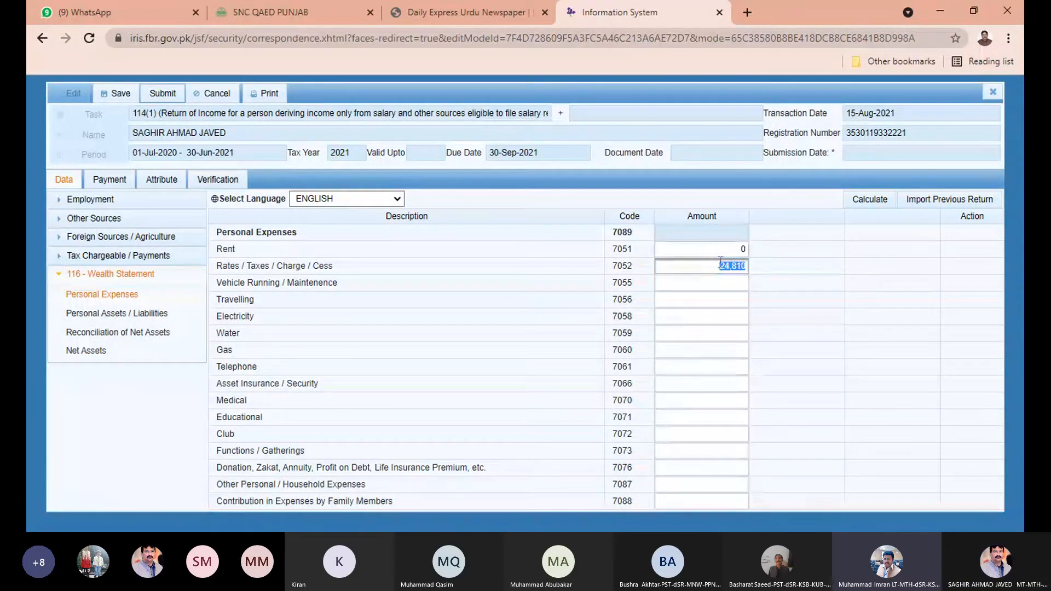
pyautogui.click(746, 267)
pyautogui.moveTo(709, 262); pyautogui.dragTo(760, 270)
pyautogui.write('24786')
pyautogui.click(675, 285)
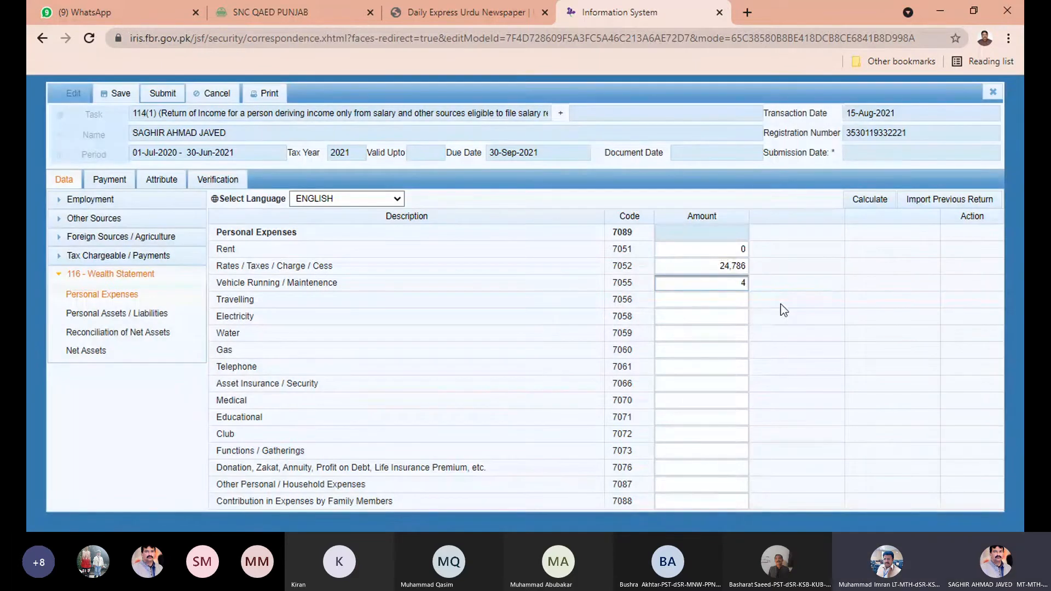
pyautogui.write('25000')
pyautogui.click(853, 327)
# Enter Travelling 60,000 and Electricity 42,000.
pyautogui.click(731, 303)
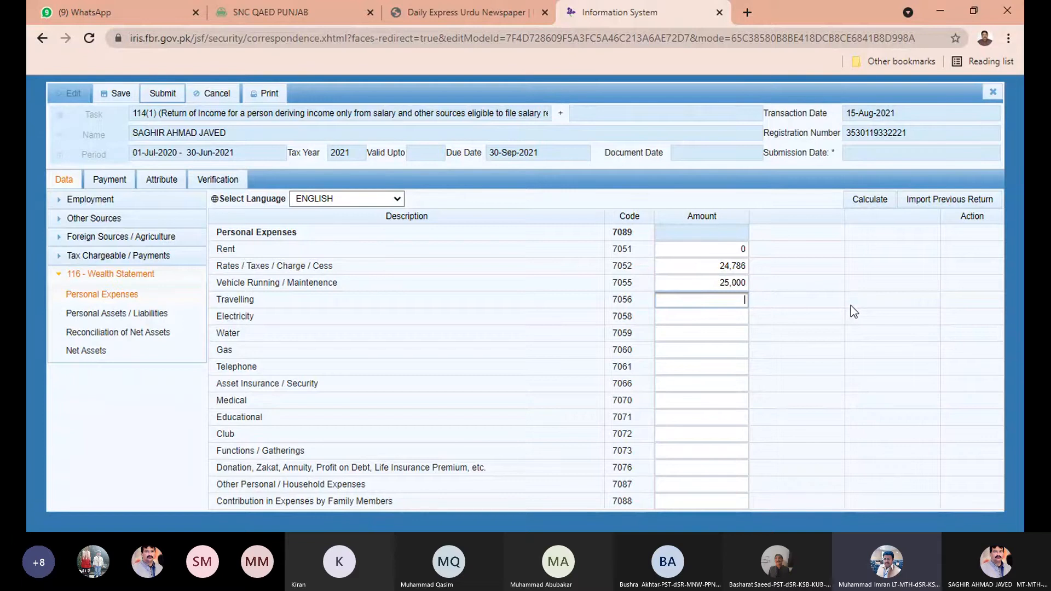
pyautogui.write('60000')
pyautogui.click(706, 318)
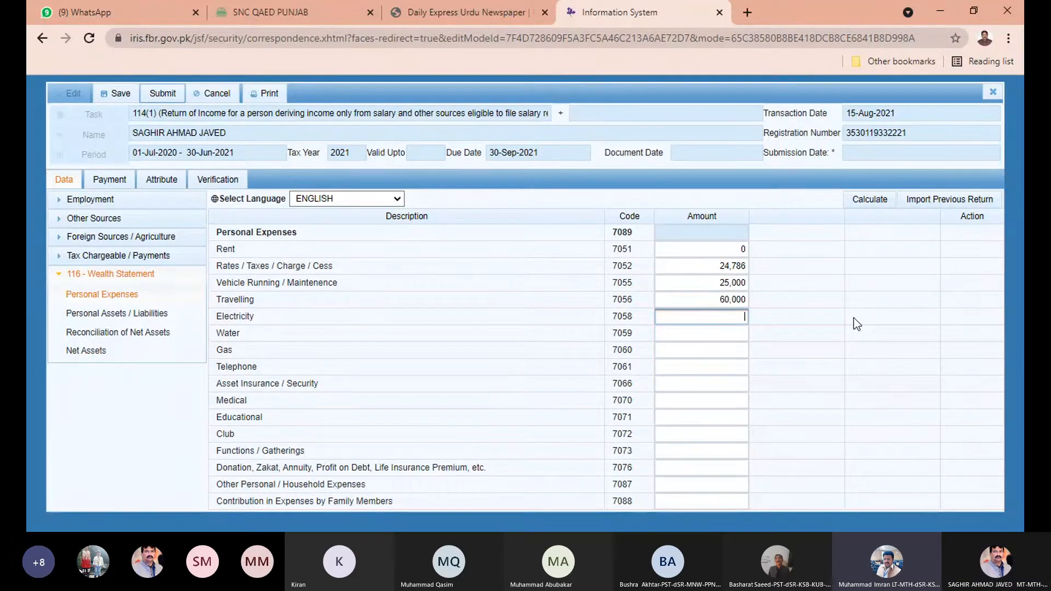
pyautogui.write('42000')
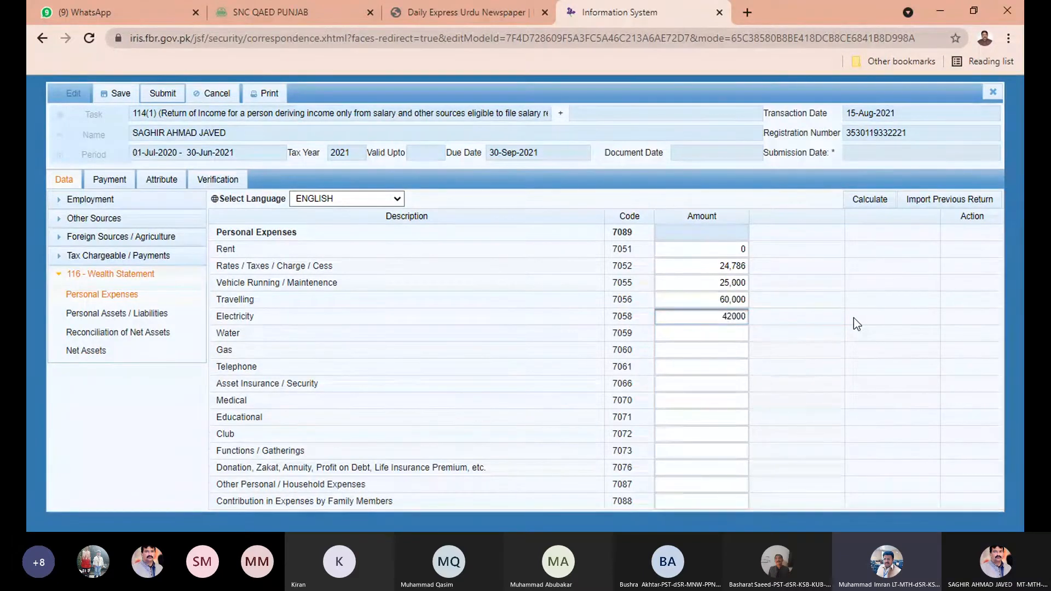
pyautogui.click(830, 328)
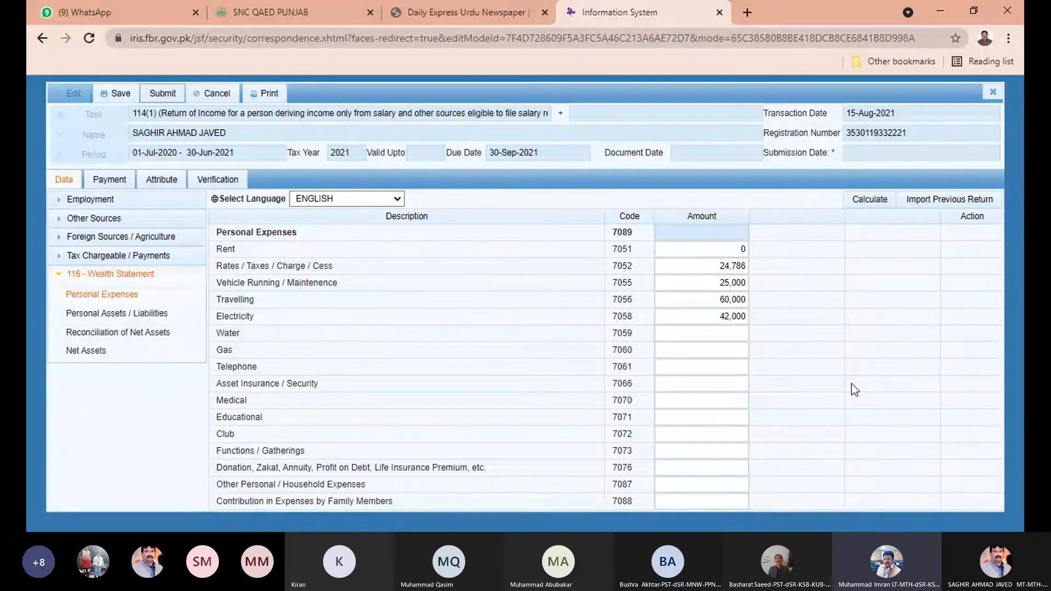
# Enter Water 0 and Gas 4,500, leaving Telephone onward blank.
pyautogui.click(742, 331)
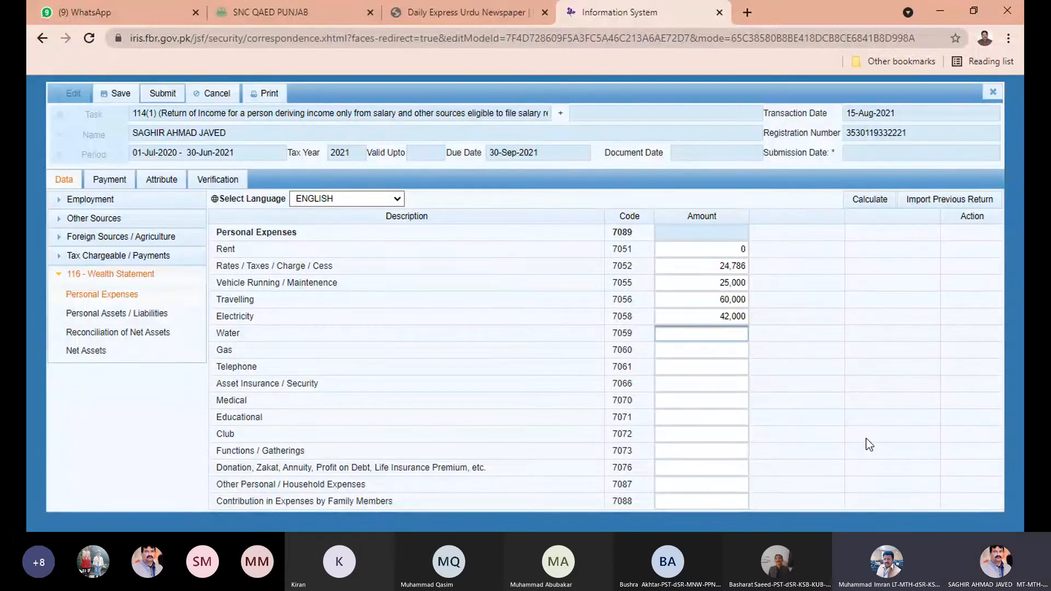
pyautogui.write('0')
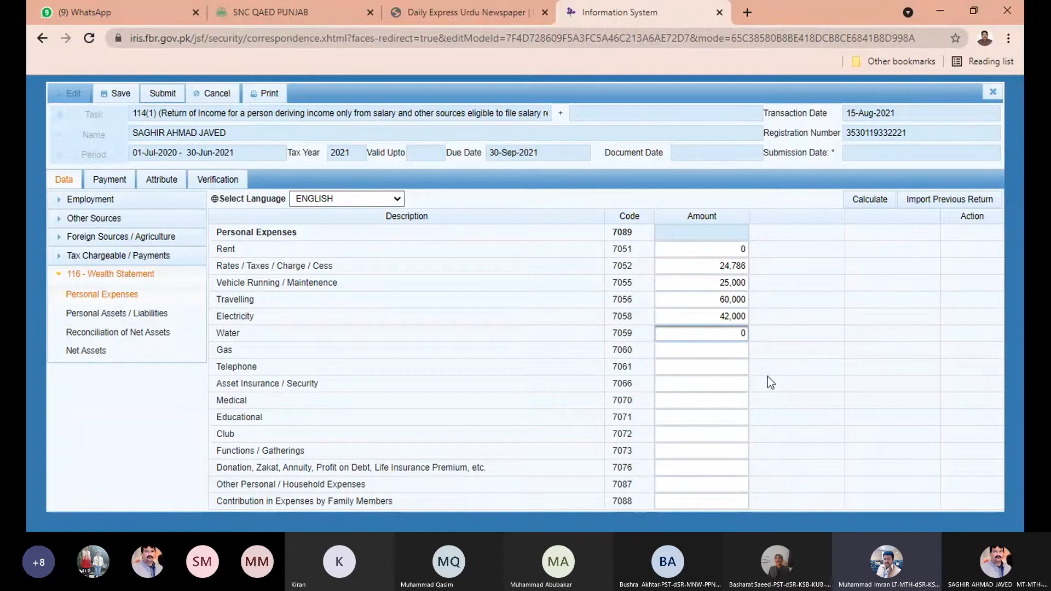
pyautogui.click(737, 355)
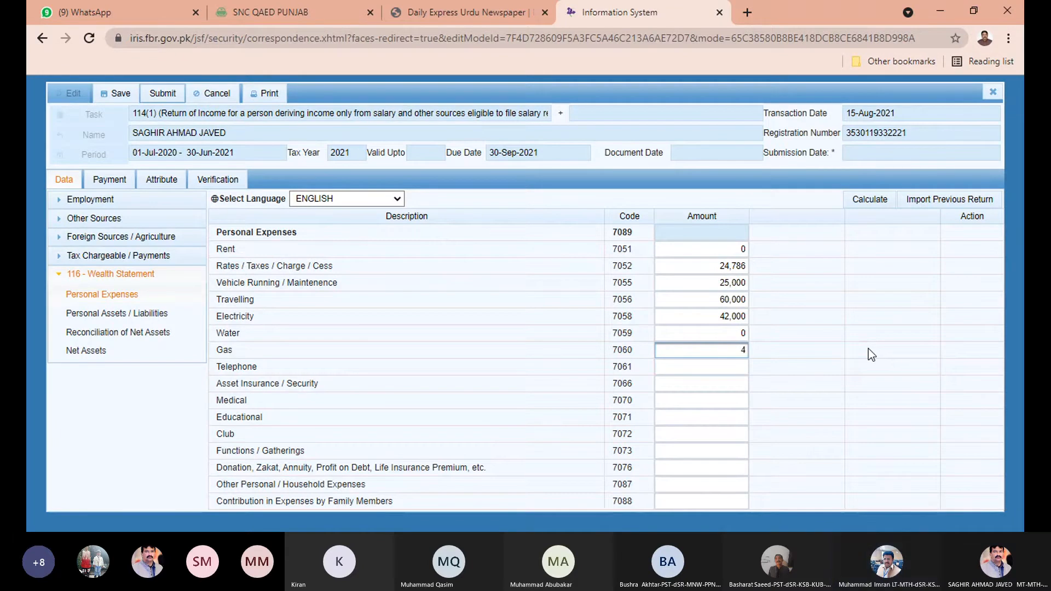
pyautogui.write('4500')
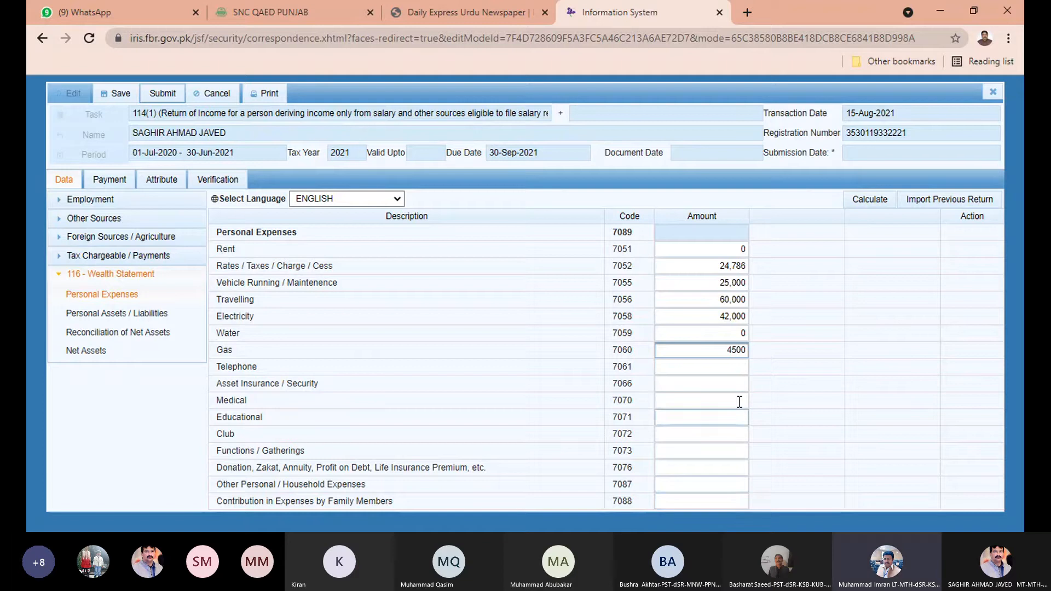
pyautogui.click(691, 373)
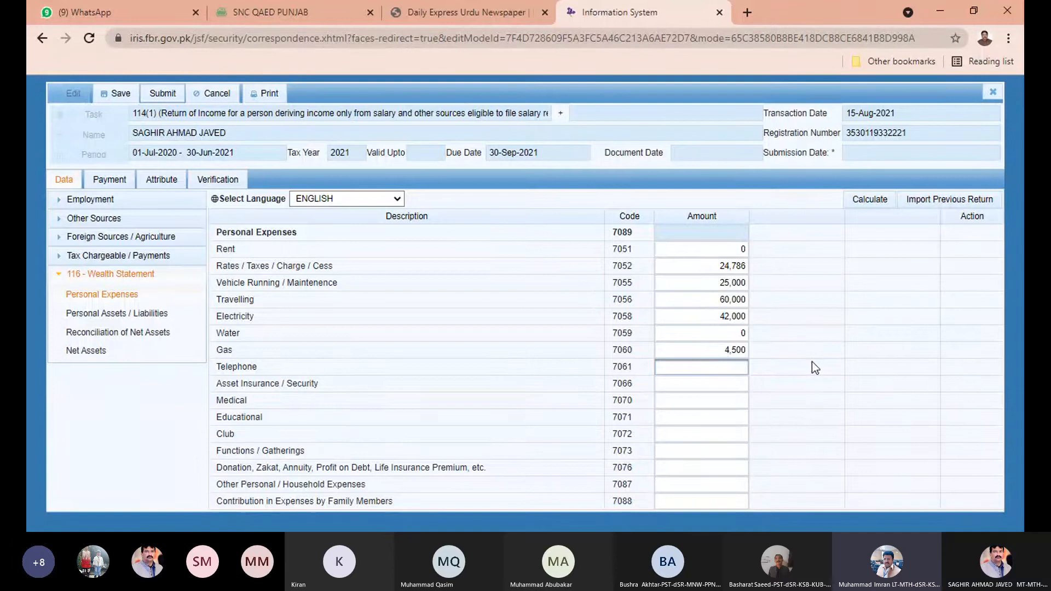
# Enter Telephone and Asset Insurance as 0 and Medical as 32,000.
pyautogui.write('0')
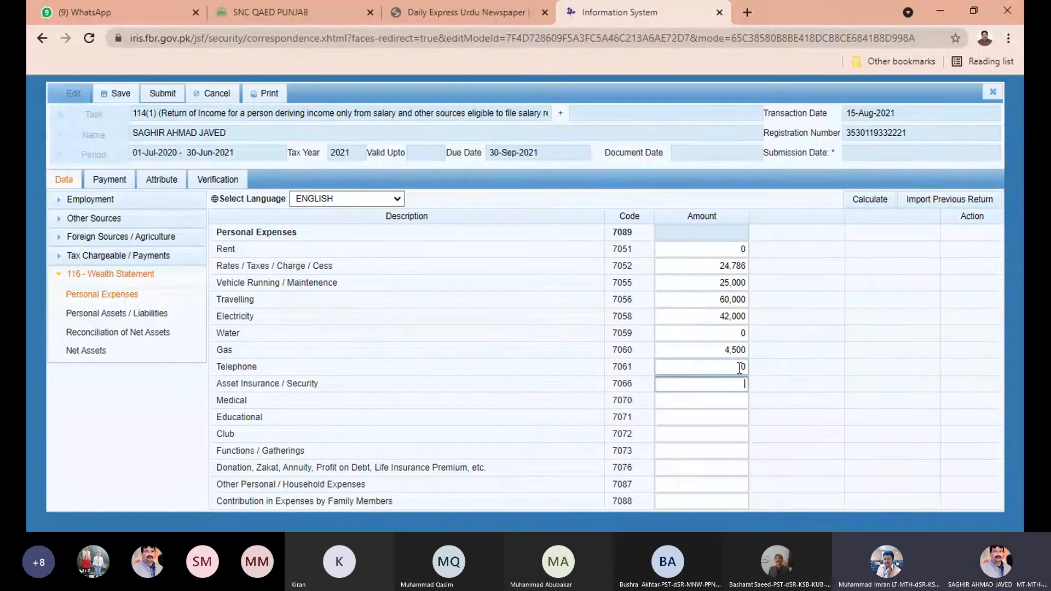
pyautogui.press('Tab')
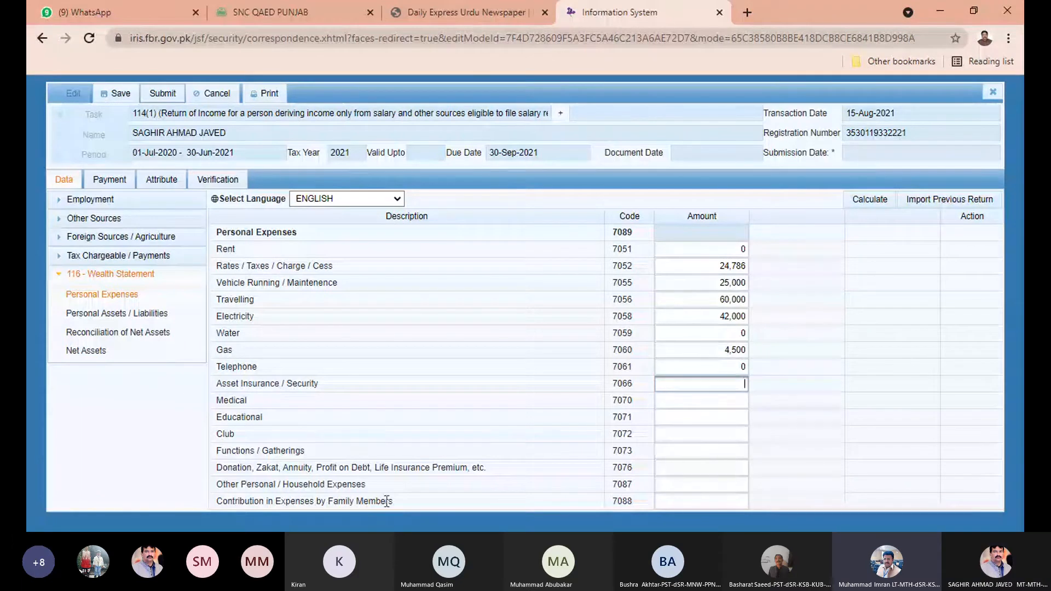
pyautogui.hotkey('alt', 'Tab')
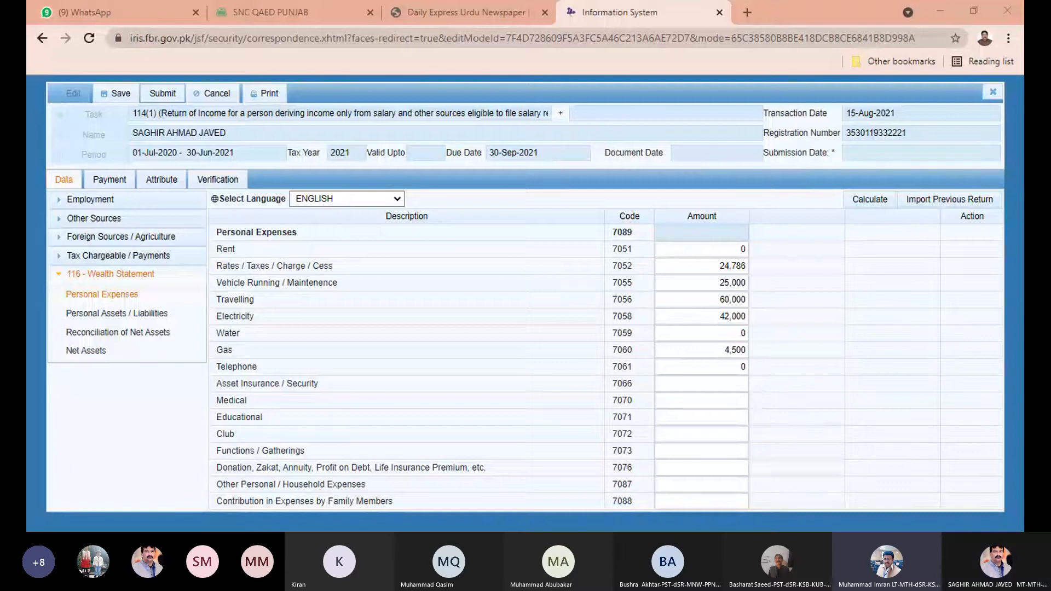
pyautogui.click(727, 384)
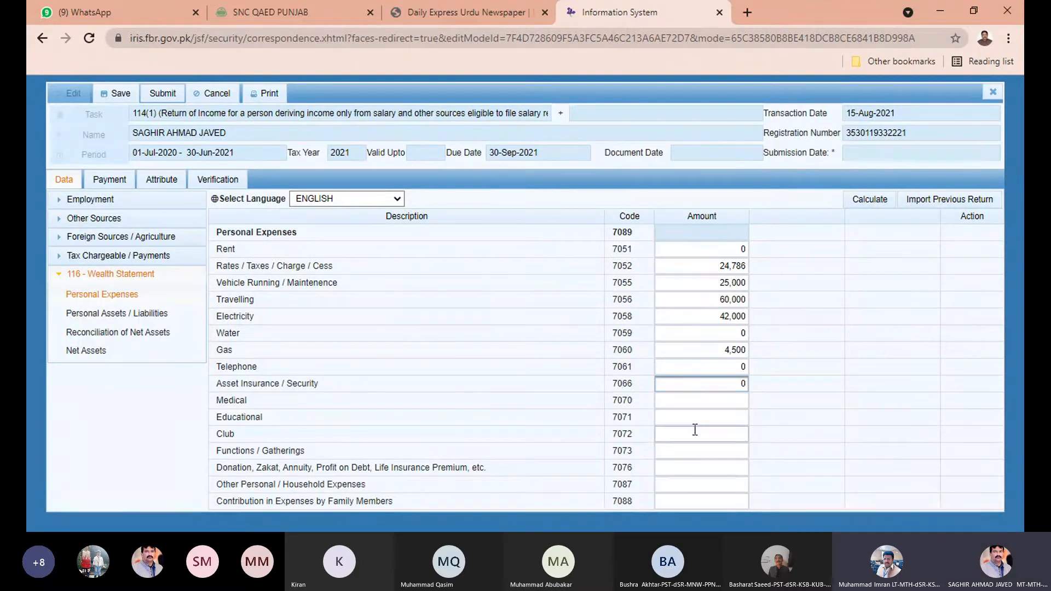
pyautogui.click(708, 400)
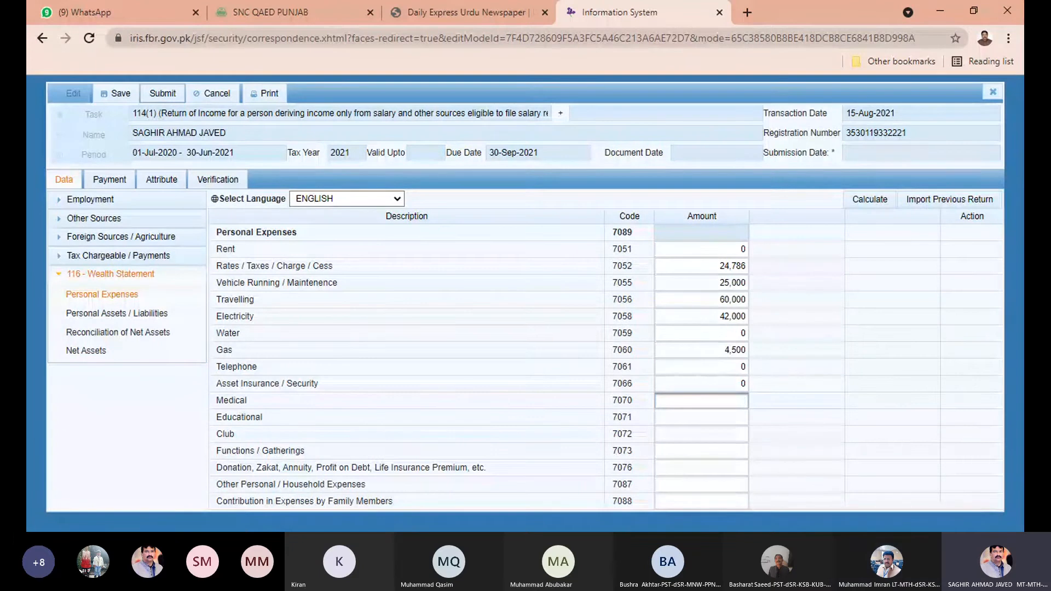
pyautogui.click(999, 420)
pyautogui.click(602, 531)
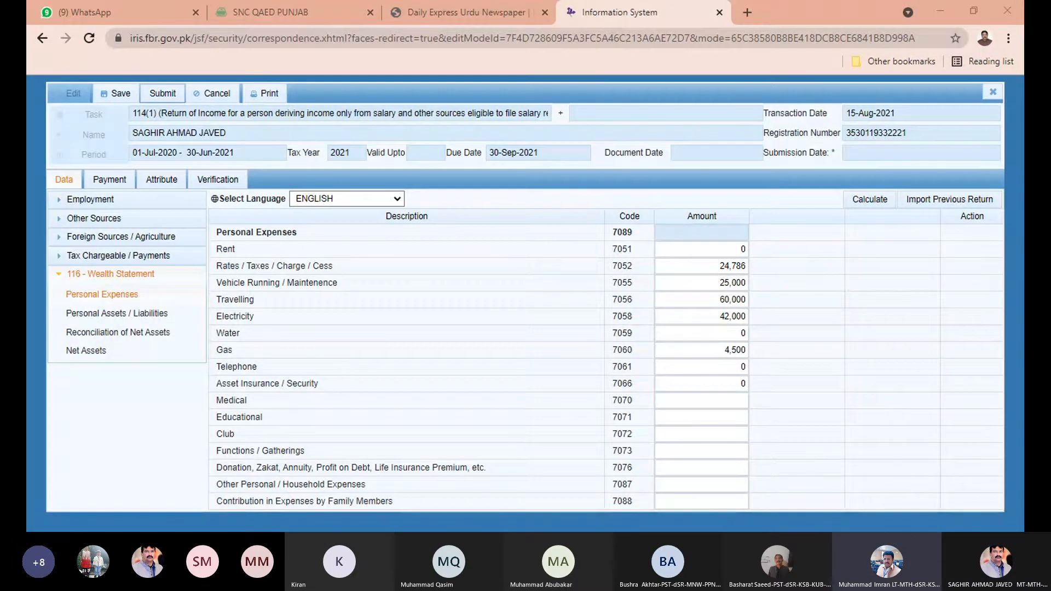
pyautogui.click(765, 406)
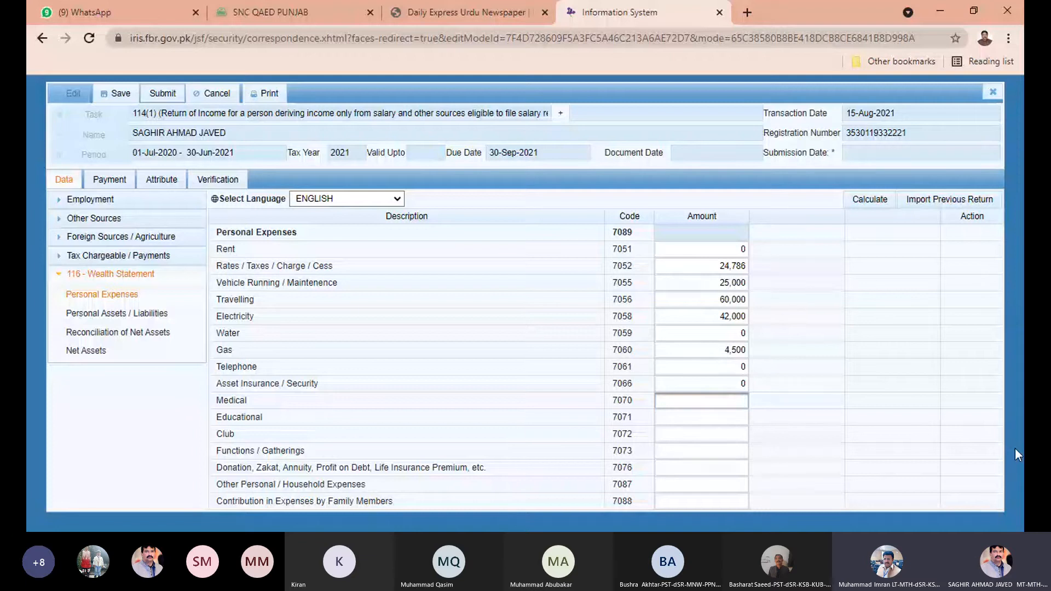
pyautogui.write('320')
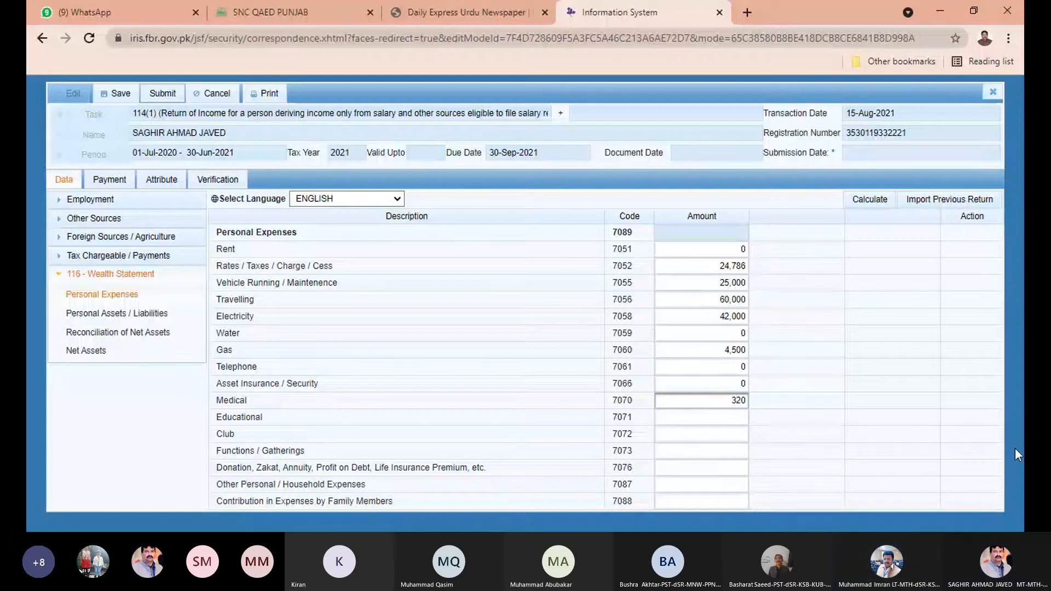
pyautogui.write('000')
pyautogui.click(714, 417)
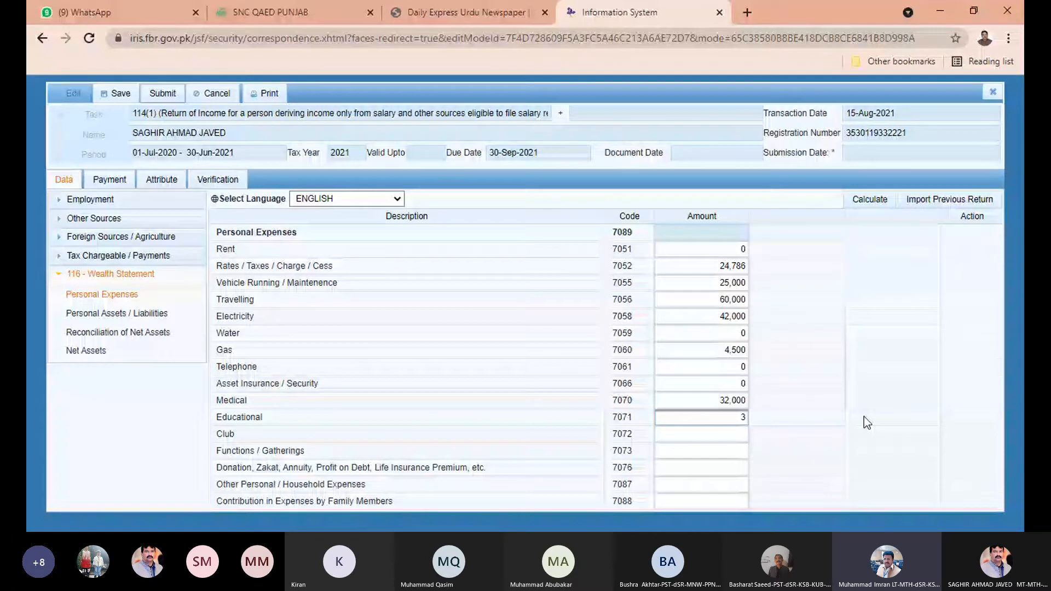
# Enter Educational 36,000, Club and Functions 0, and Donation 50,000.
pyautogui.write('36000')
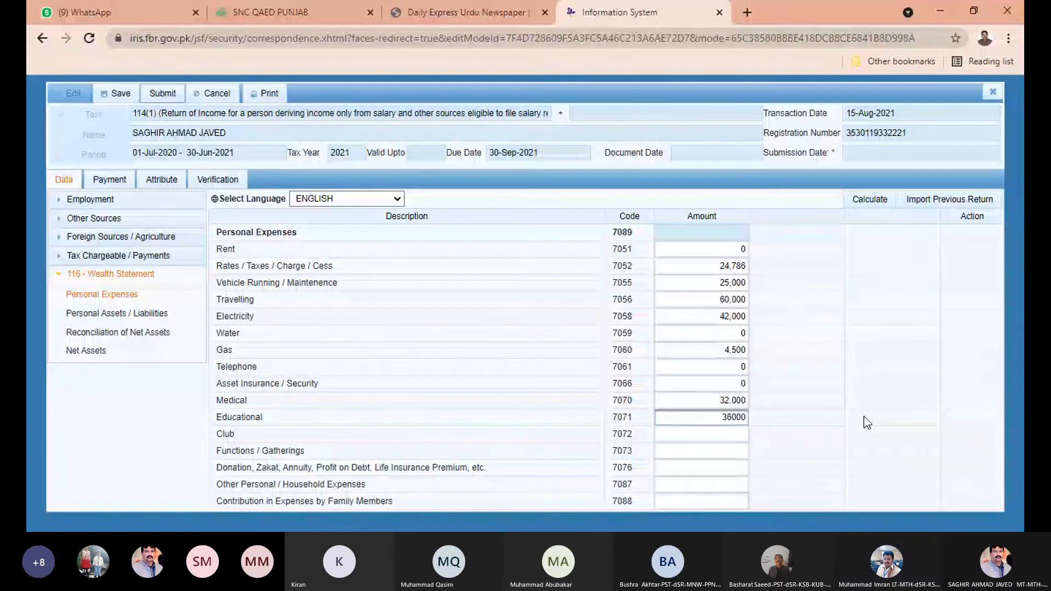
pyautogui.click(826, 406)
pyautogui.click(692, 434)
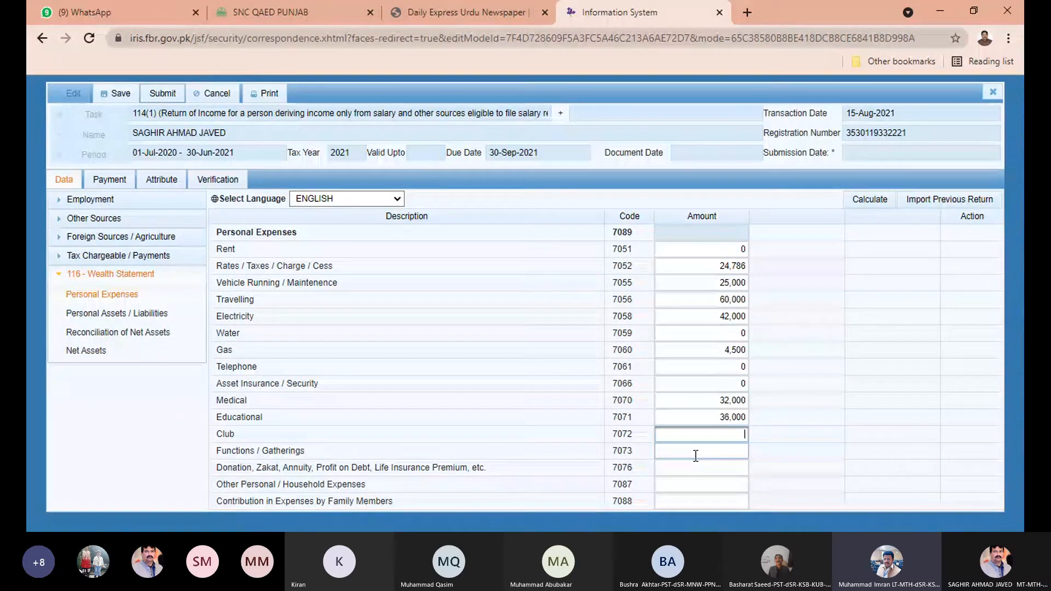
pyautogui.write('0')
pyautogui.click(701, 458)
pyautogui.write('0')
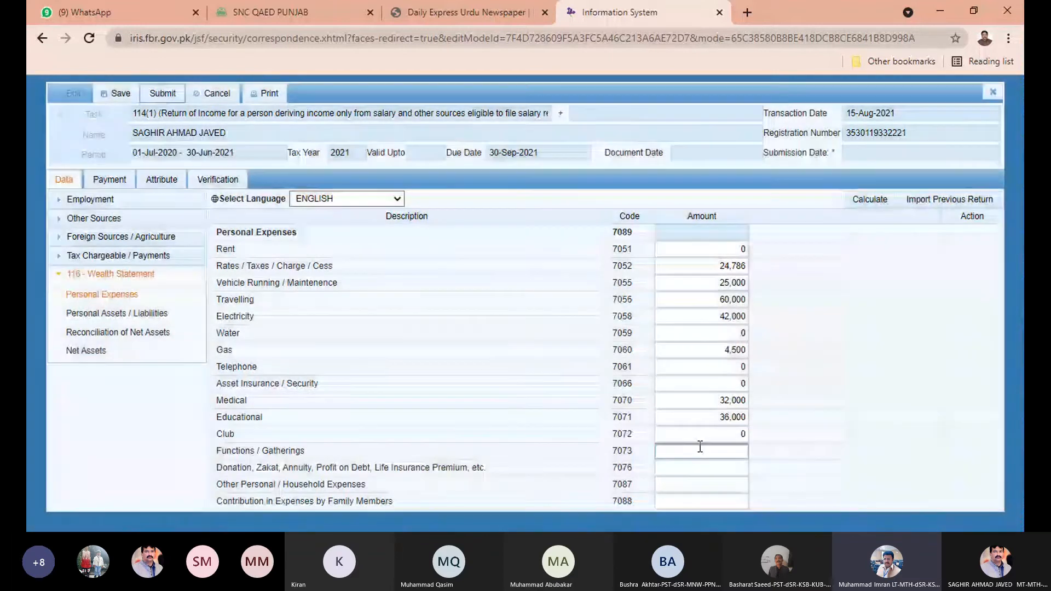
pyautogui.click(698, 469)
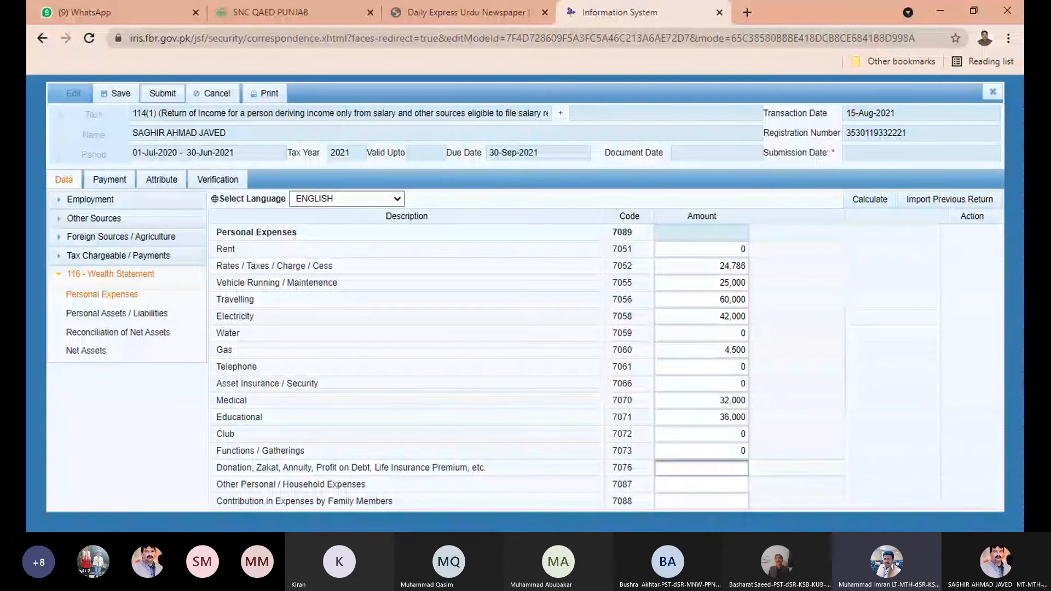
pyautogui.write('50000')
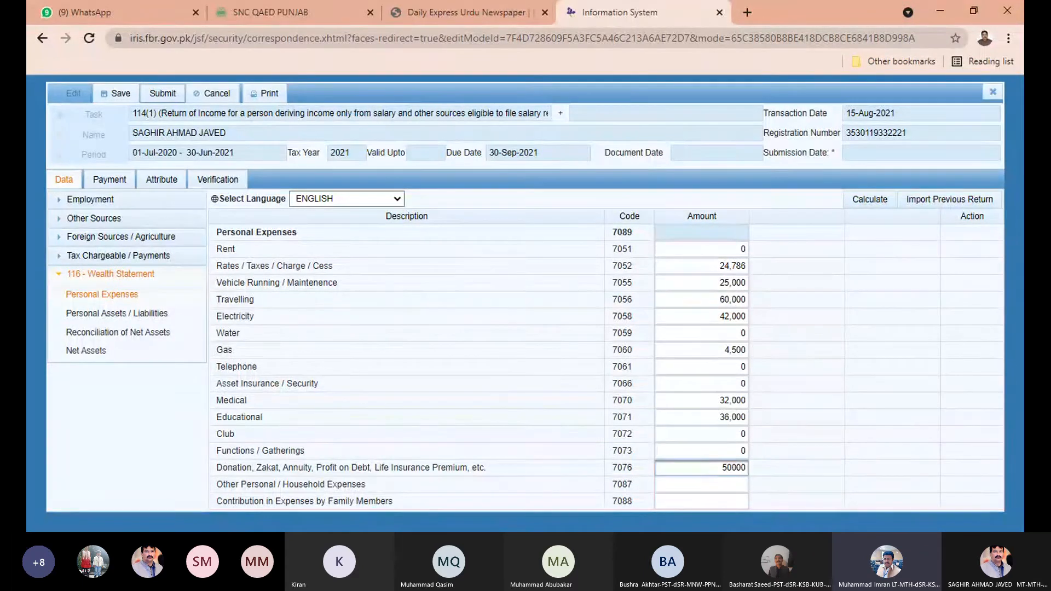
pyautogui.click(884, 428)
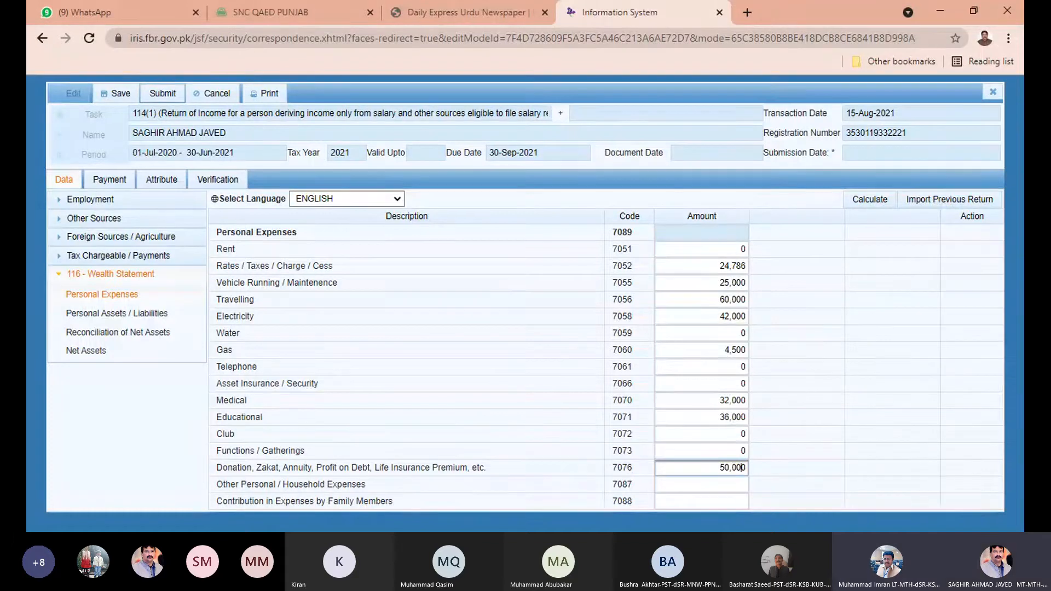
# Recalculate Personal Expenses so the total reads 274,286.
pyautogui.click(879, 202)
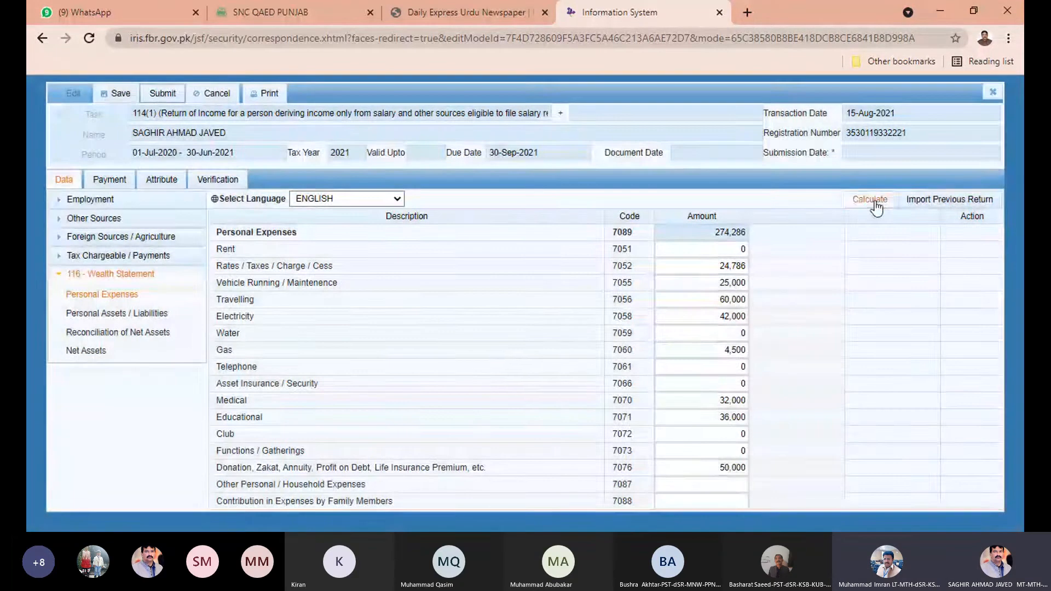
pyautogui.click(876, 202)
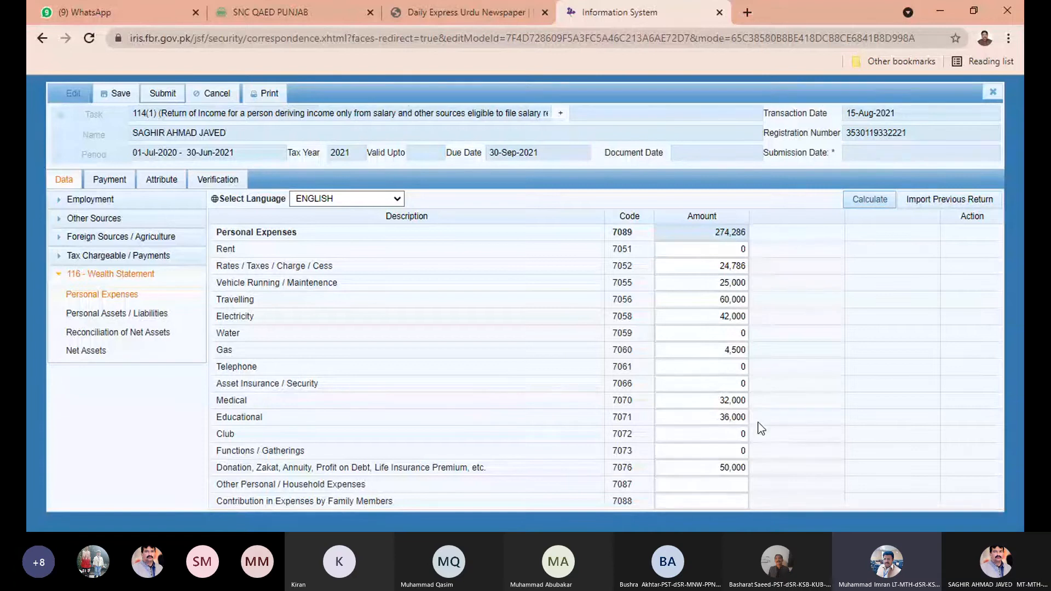
pyautogui.click(714, 486)
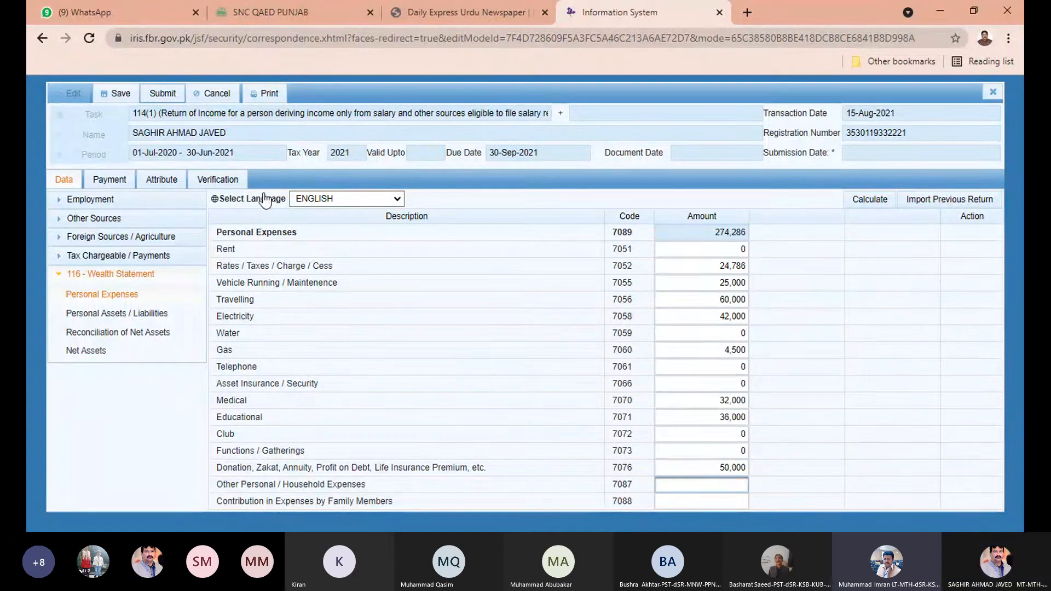
# Enter 621 in Other Personal / Household Expenses (7087) after checking the Reconciliation section.
pyautogui.click(99, 336)
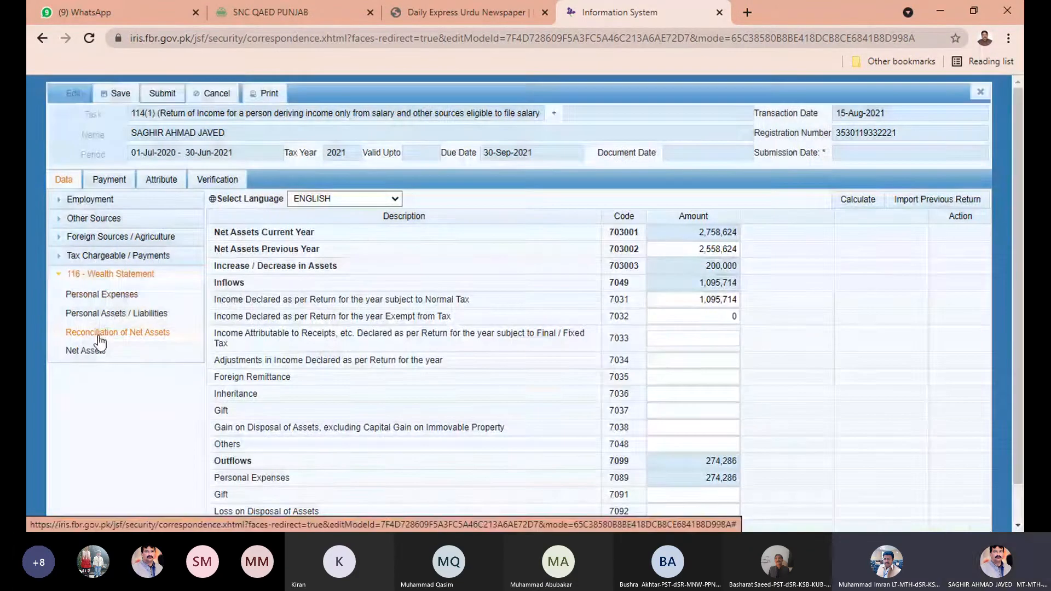
pyautogui.scroll(-1, 810, 389)
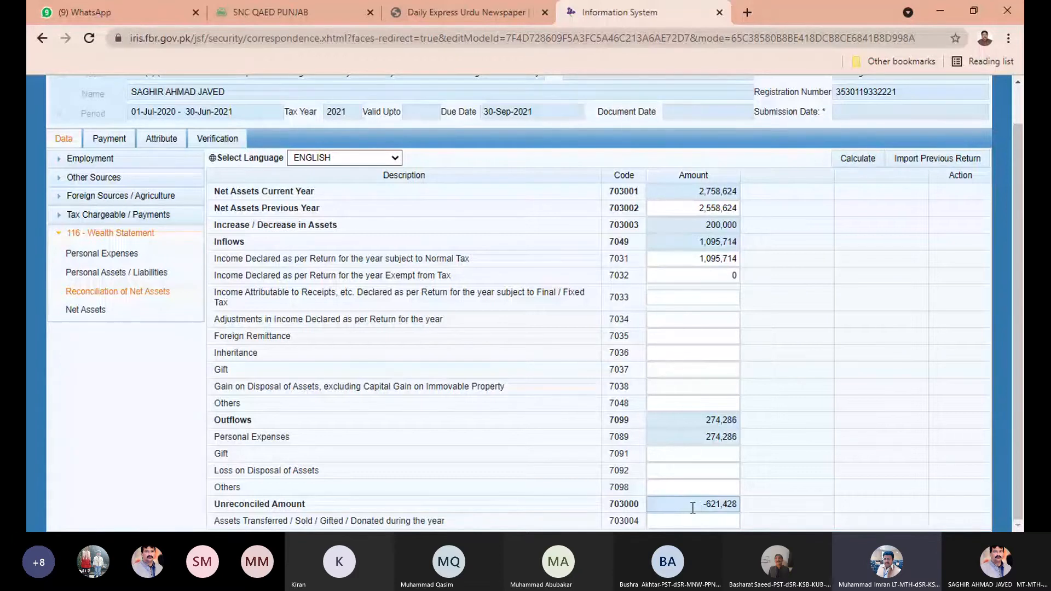
pyautogui.click(125, 257)
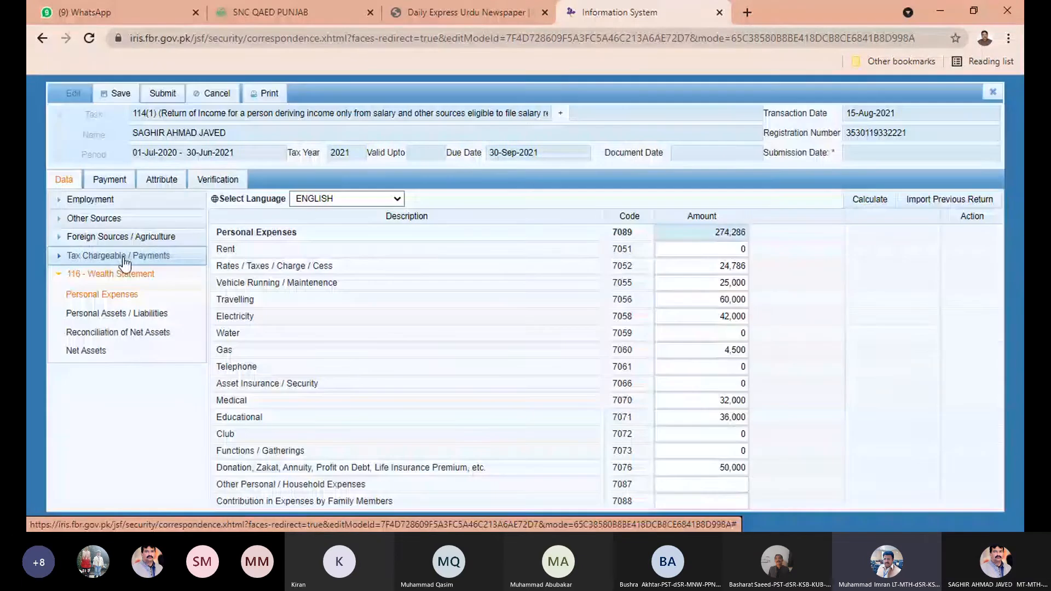
pyautogui.click(712, 491)
pyautogui.write('621')
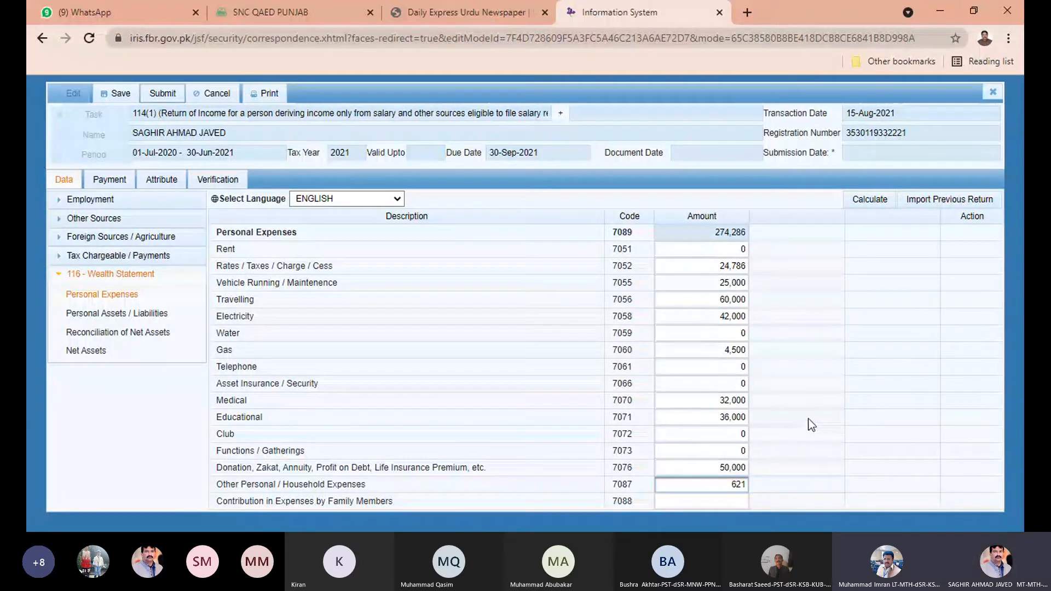
pyautogui.click(136, 318)
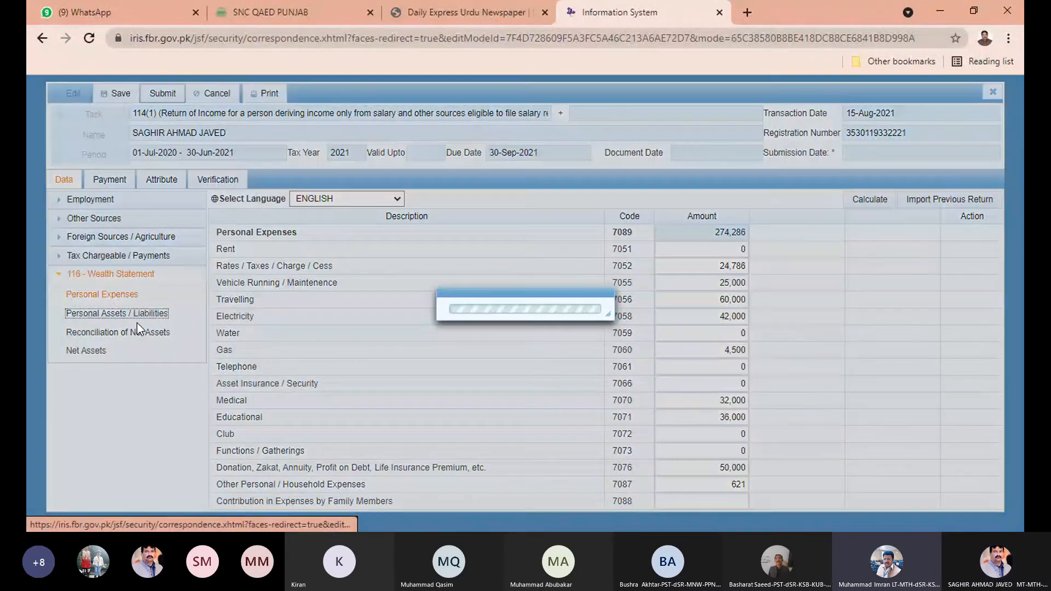
pyautogui.scroll(-1, 134, 323)
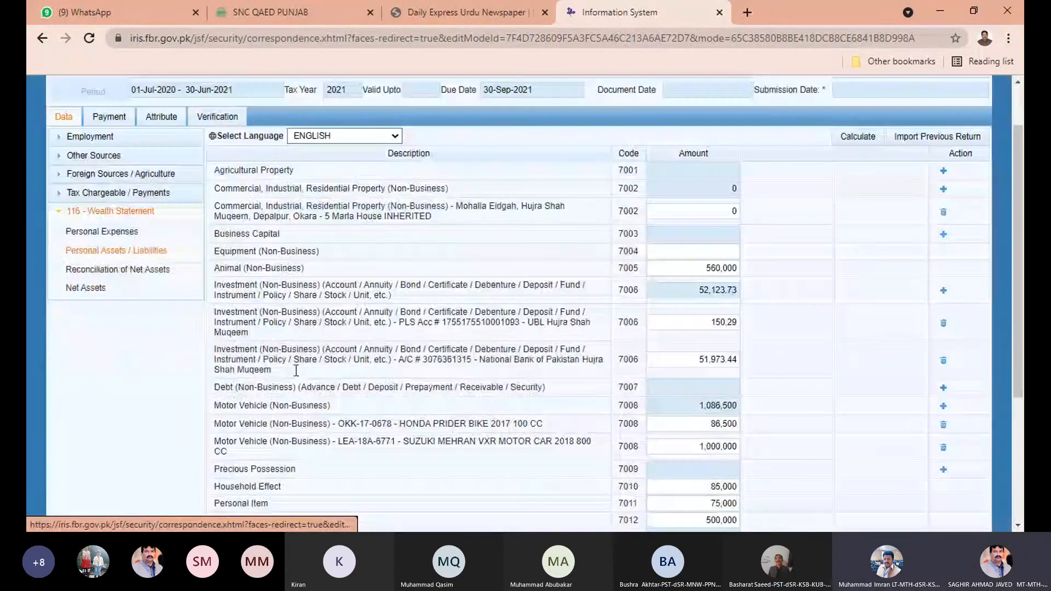
pyautogui.click(127, 289)
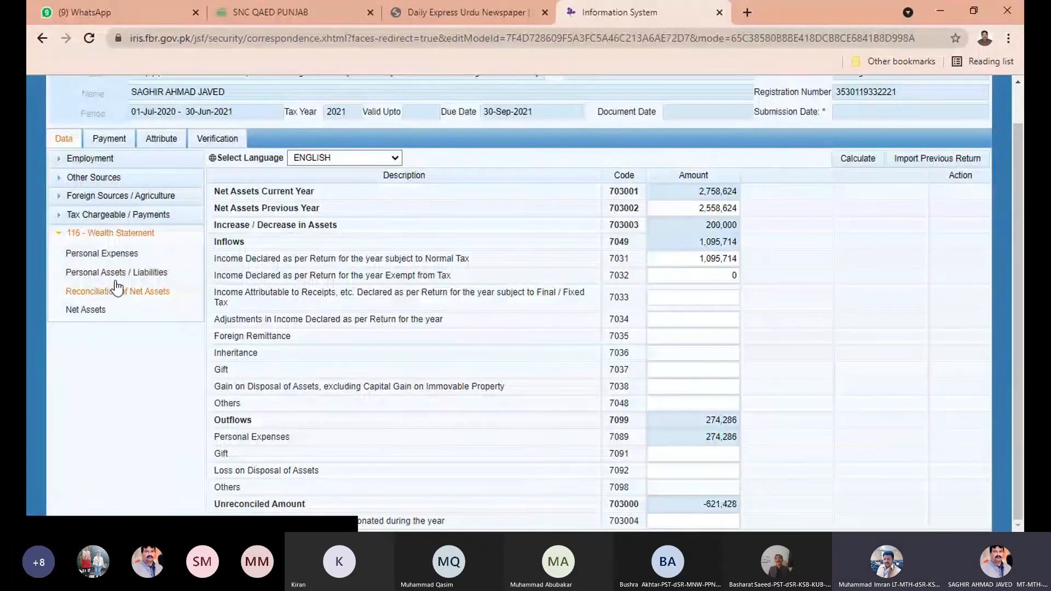
pyautogui.click(102, 253)
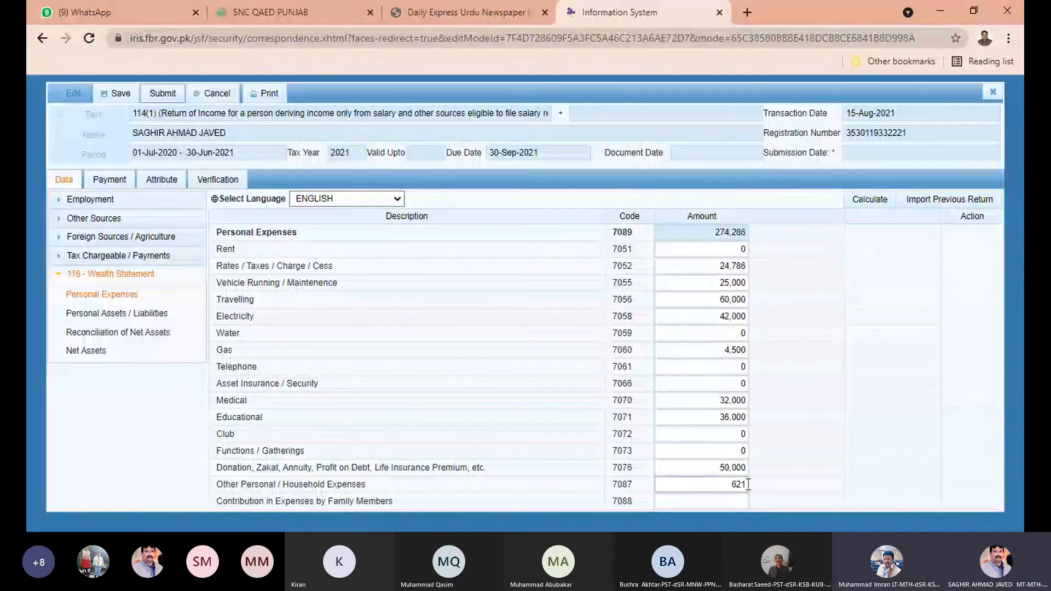
pyautogui.doubleClick(747, 487)
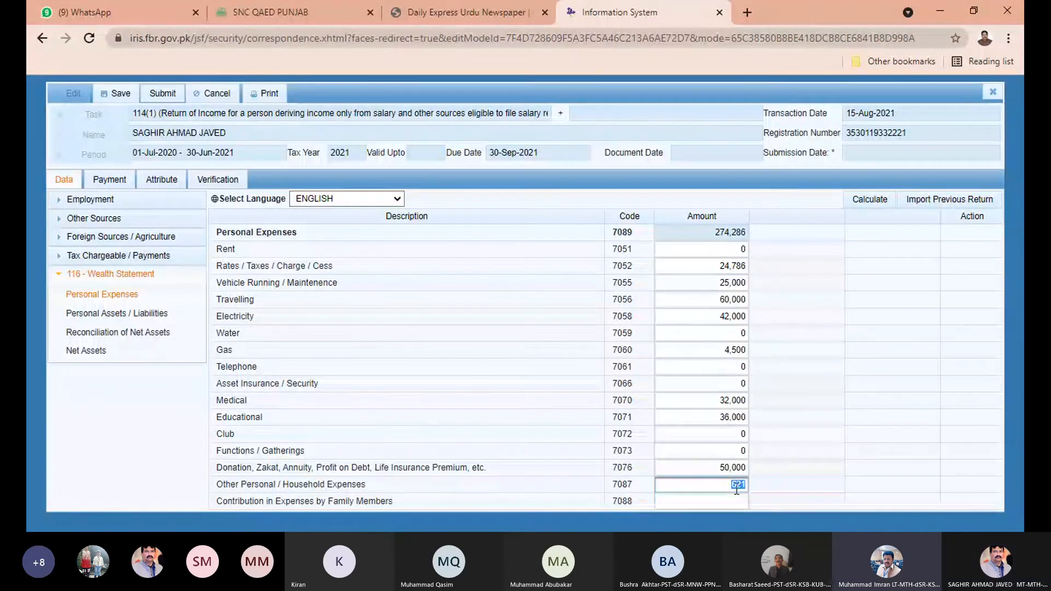
# Change household expenses to 621,428, recalculate to 895,714, and view Reconciliation of Net Assets.
pyautogui.write('621428')
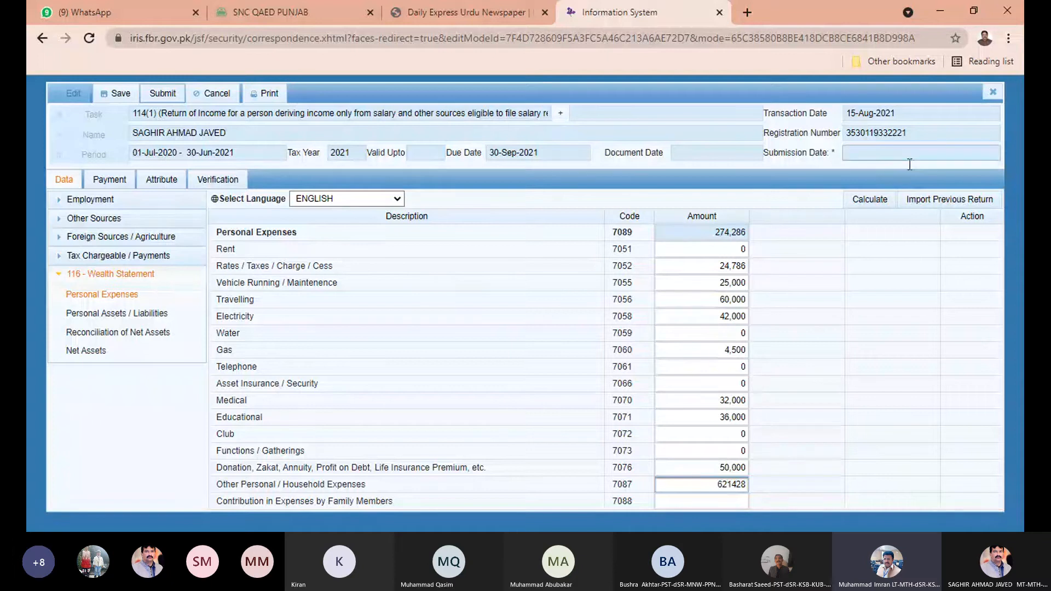
pyautogui.click(894, 308)
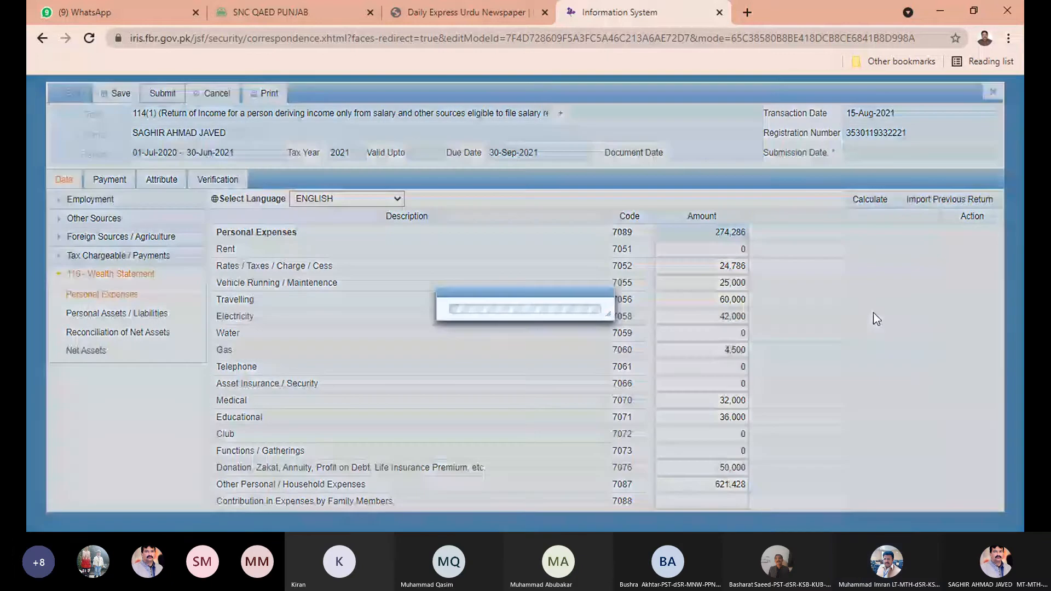
pyautogui.click(875, 202)
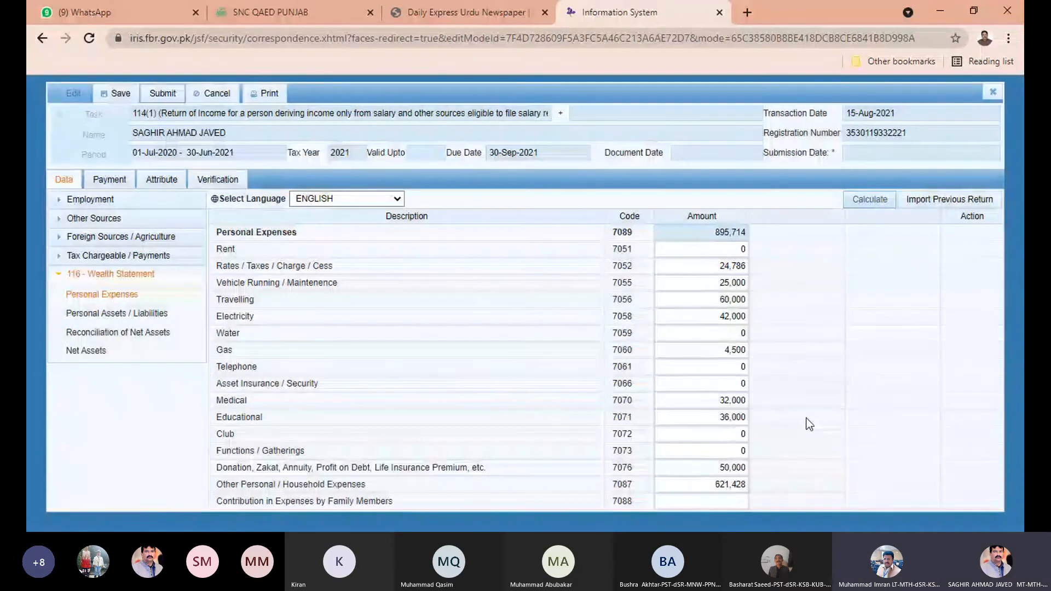
pyautogui.click(119, 335)
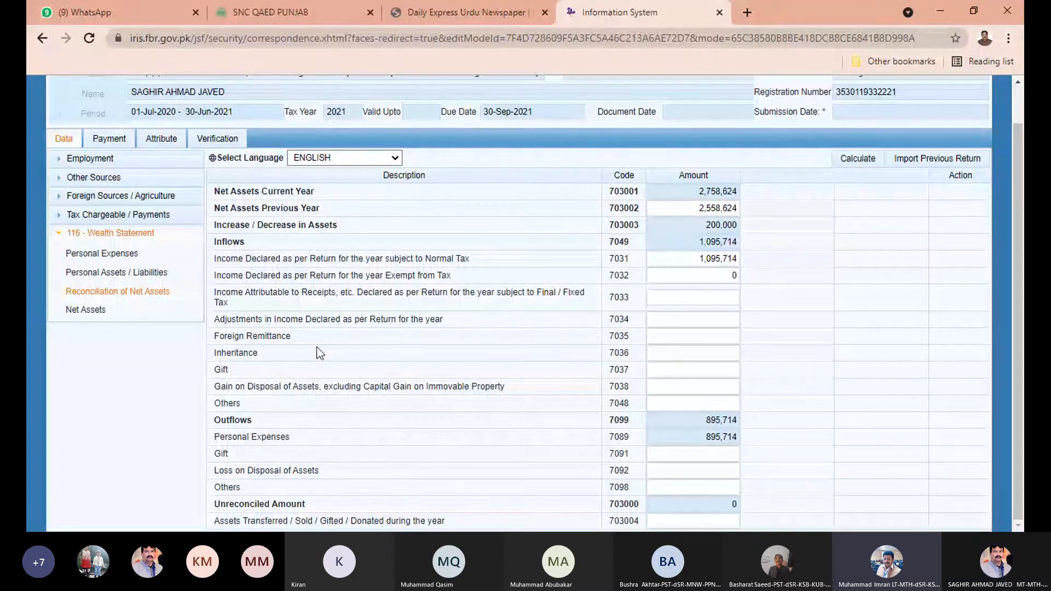
# Confirm the Unreconciled Amount is 0, then go to the Verification page.
pyautogui.scroll(1, 294, 319)
pyautogui.scroll(-1, 294, 320)
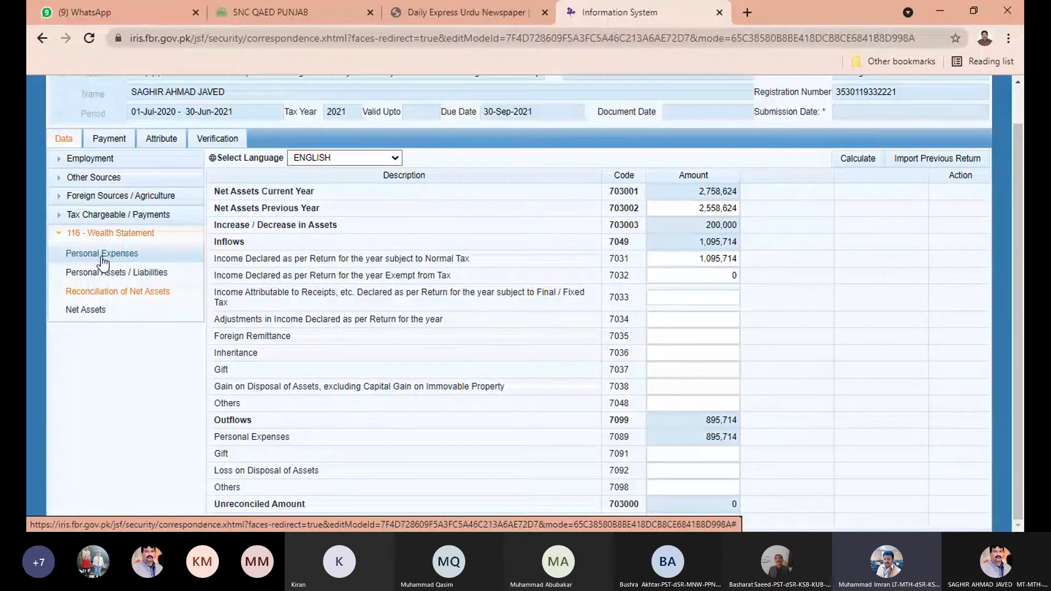
pyautogui.moveTo(723, 506); pyautogui.dragTo(757, 507)
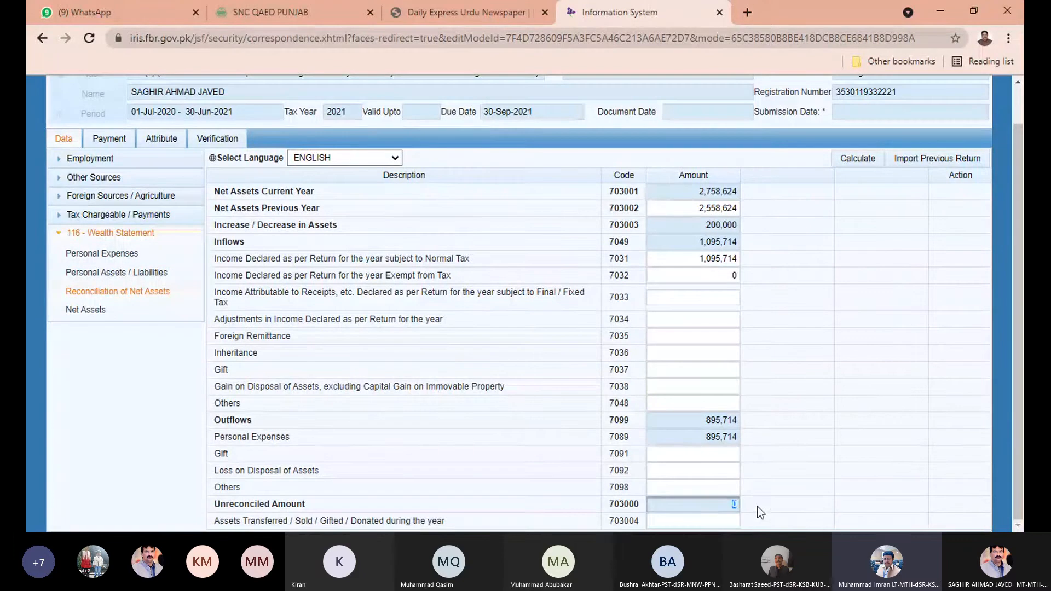
pyautogui.click(765, 497)
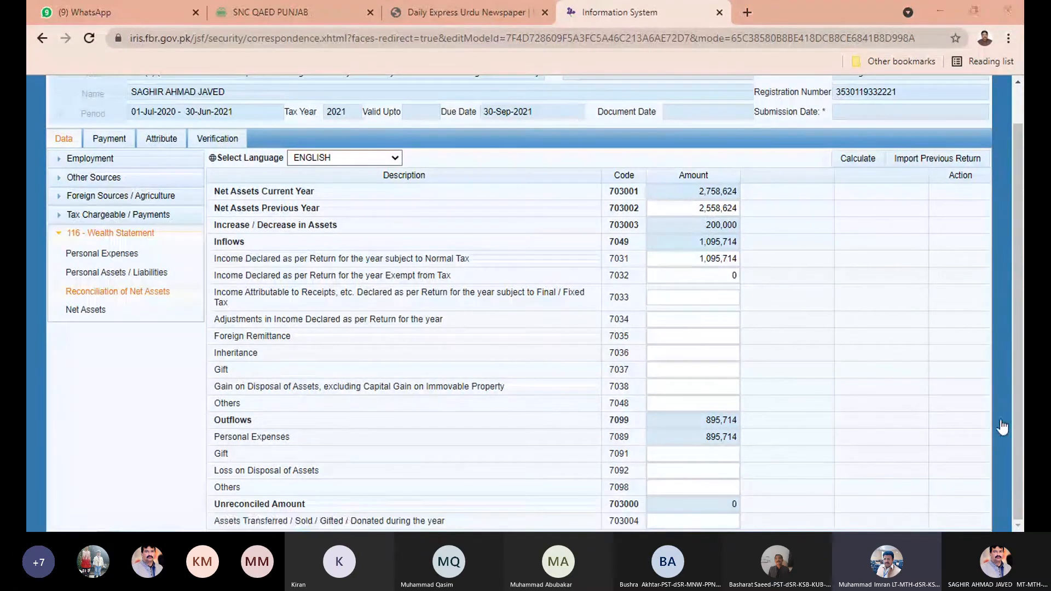
pyautogui.scroll(1, 1019, 285)
pyautogui.scroll(-1, 1010, 267)
pyautogui.scroll(1, 1014, 191)
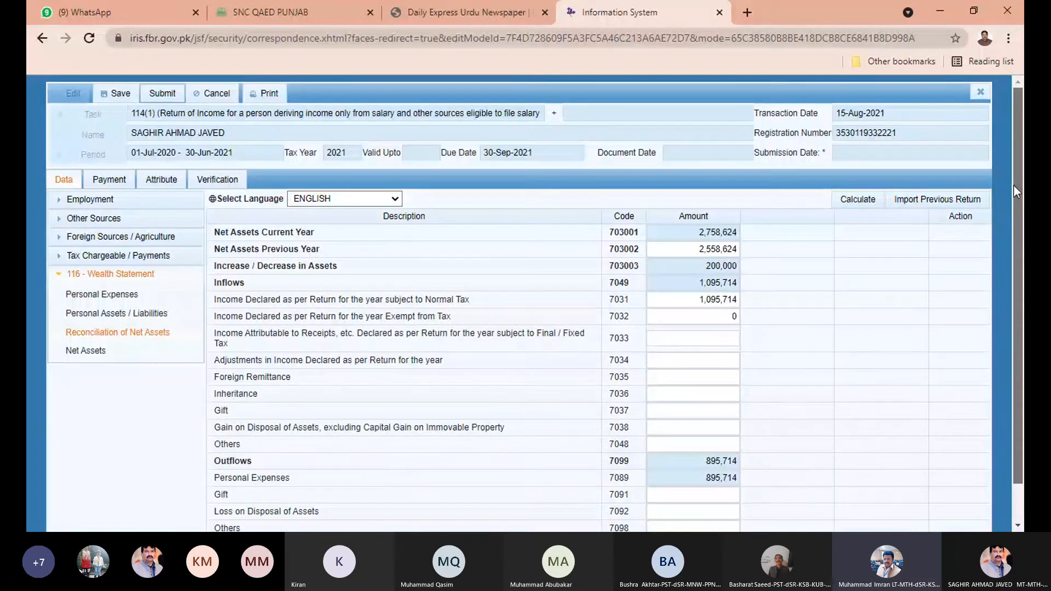
pyautogui.scroll(-1, 1013, 267)
pyautogui.scroll(1, 1015, 194)
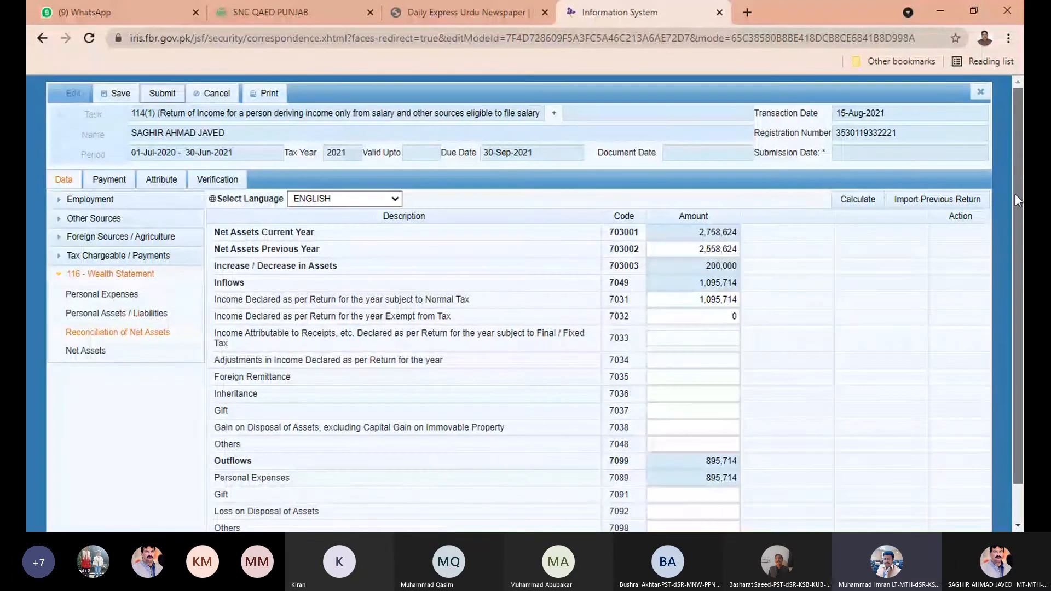
pyautogui.scroll(-1, 1015, 194)
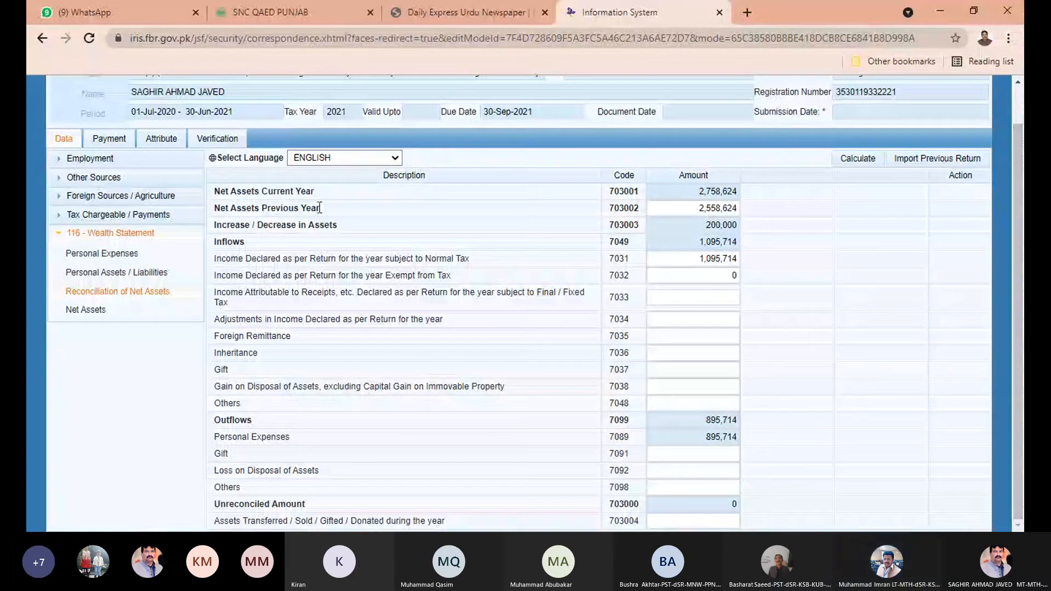
pyautogui.click(221, 139)
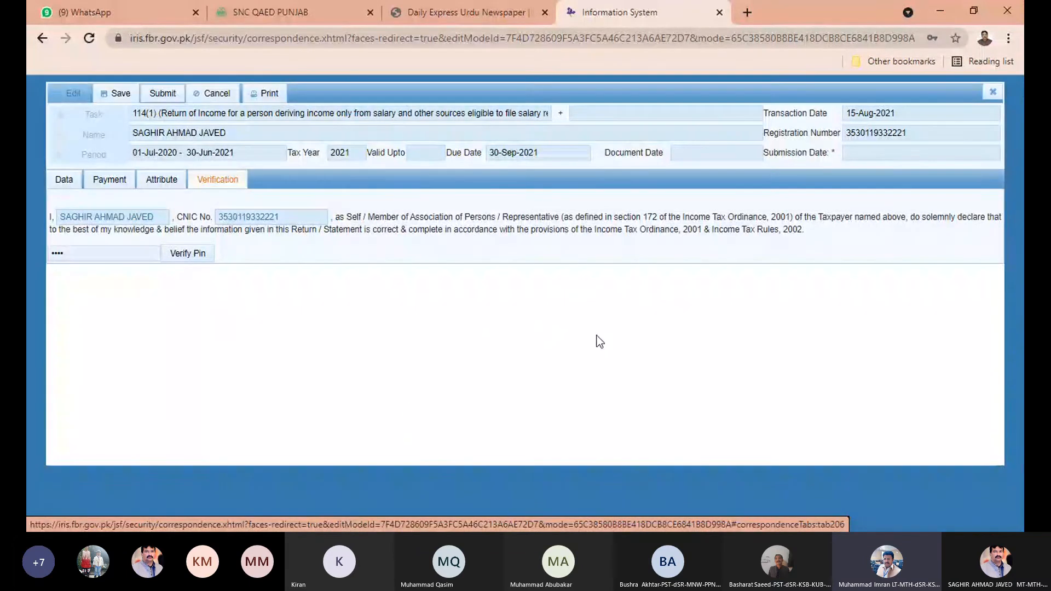
# Clear the PIN field, then cancel and close the return form without verifying.
pyautogui.click(97, 256)
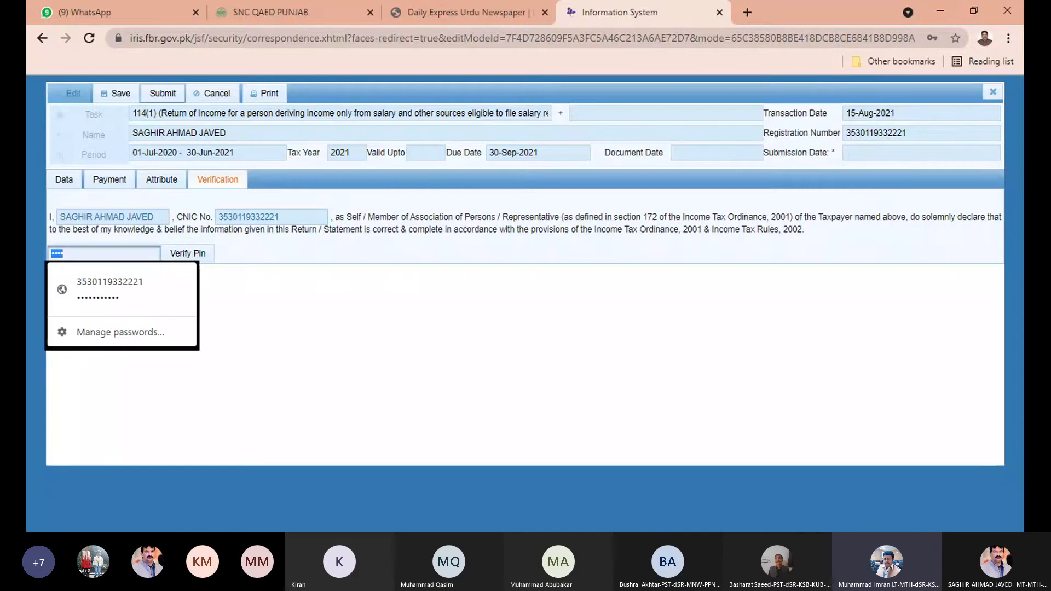
pyautogui.press('BackSpace')
pyautogui.press('BackSpace')
pyautogui.press('BackSpace')
pyautogui.press('BackSpace')
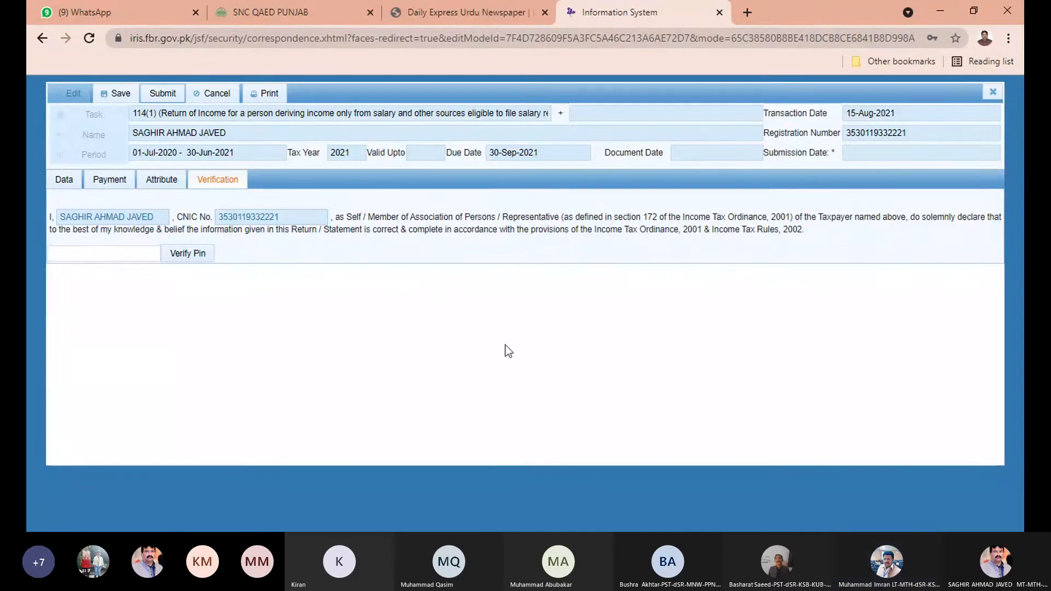
pyautogui.click(106, 256)
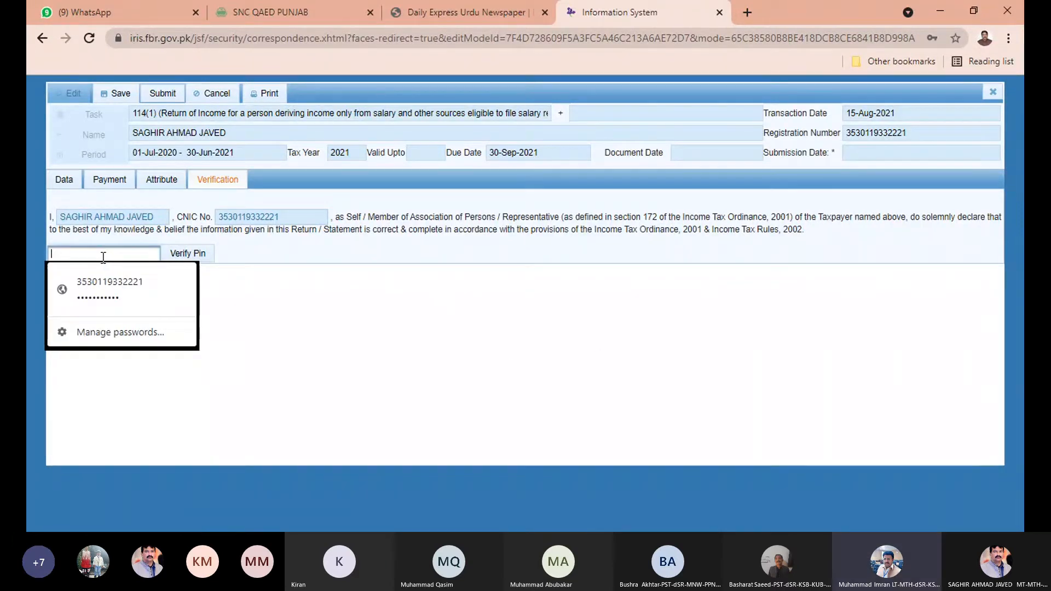
pyautogui.click(394, 365)
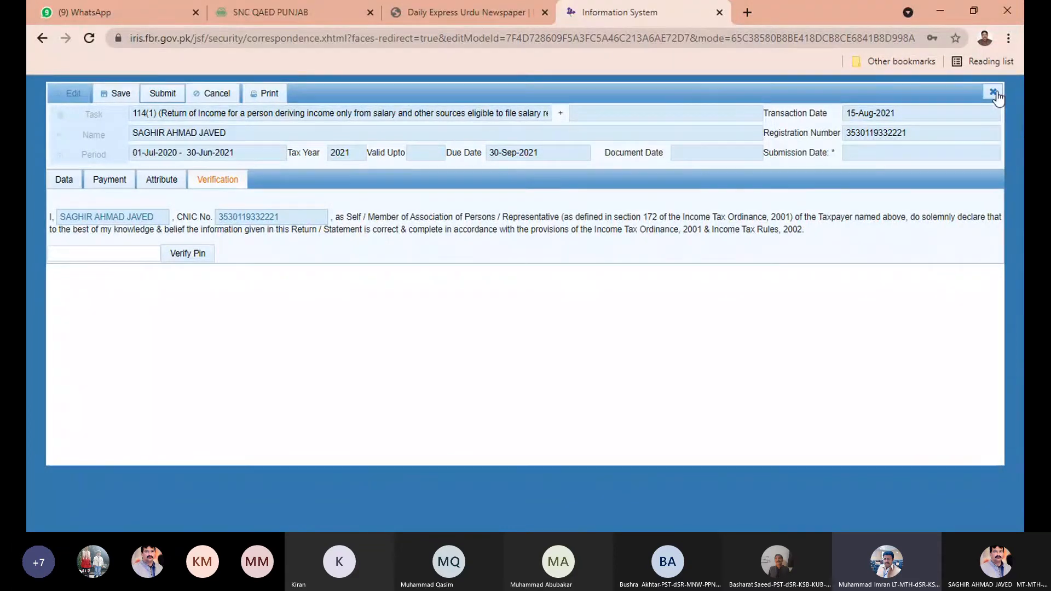
pyautogui.click(222, 96)
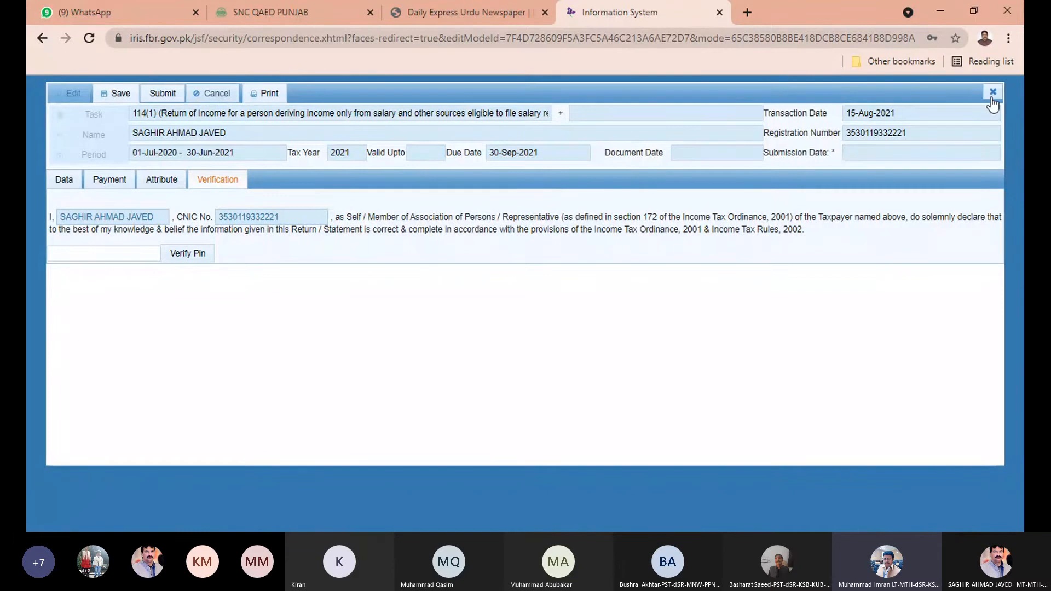
pyautogui.click(993, 93)
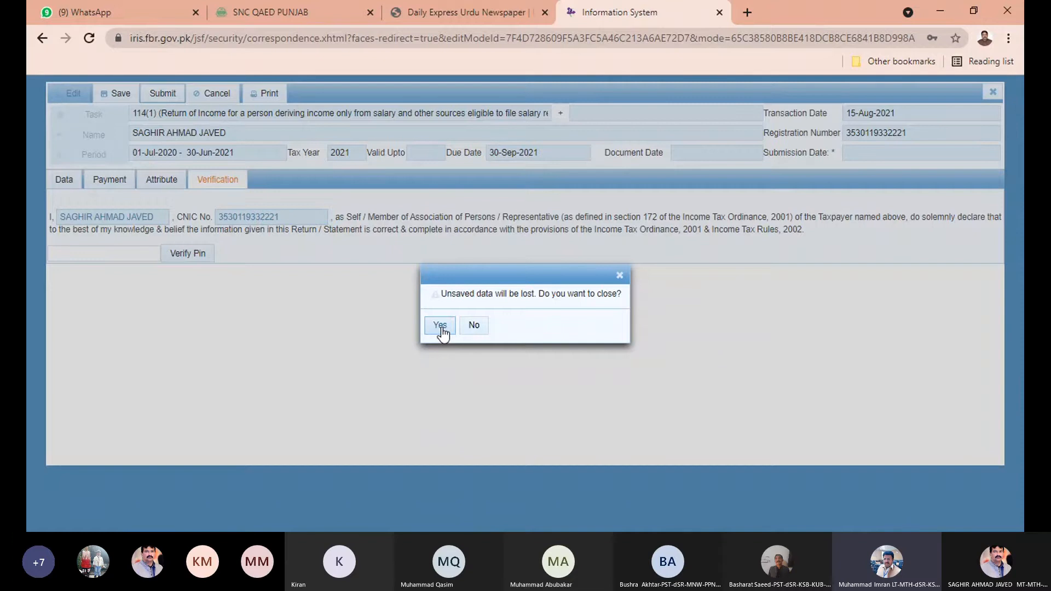
# Discard unsaved data and open the 2021 draft return from Draft declarations.
pyautogui.click(441, 326)
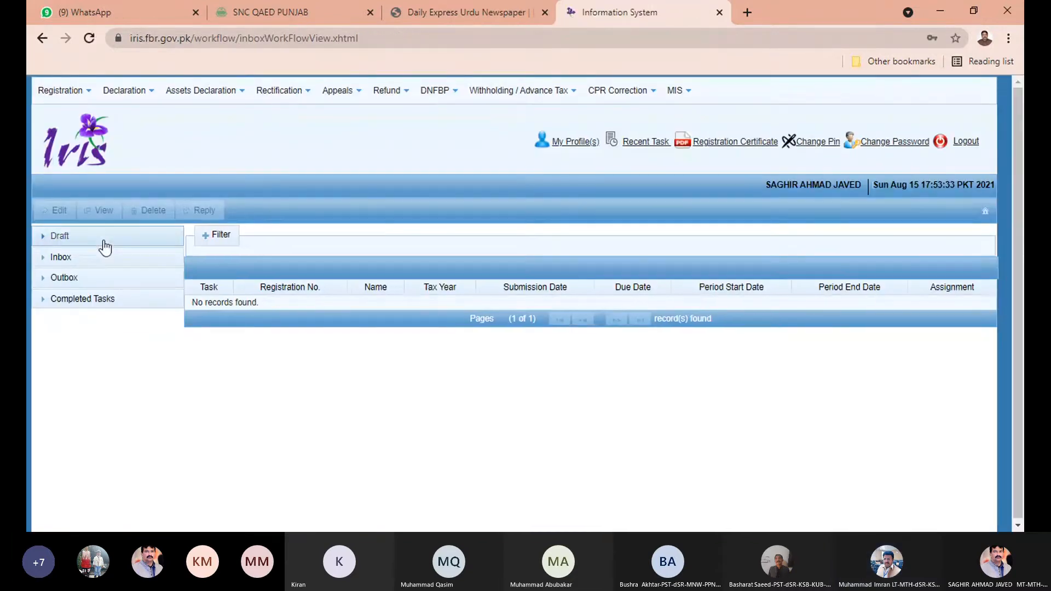
pyautogui.click(104, 241)
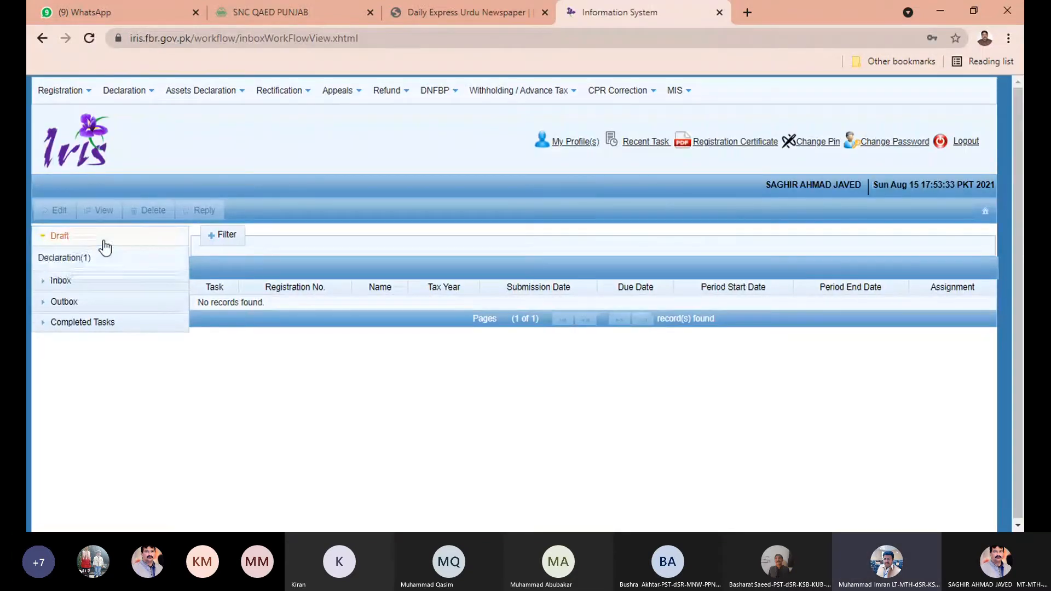
pyautogui.click(81, 258)
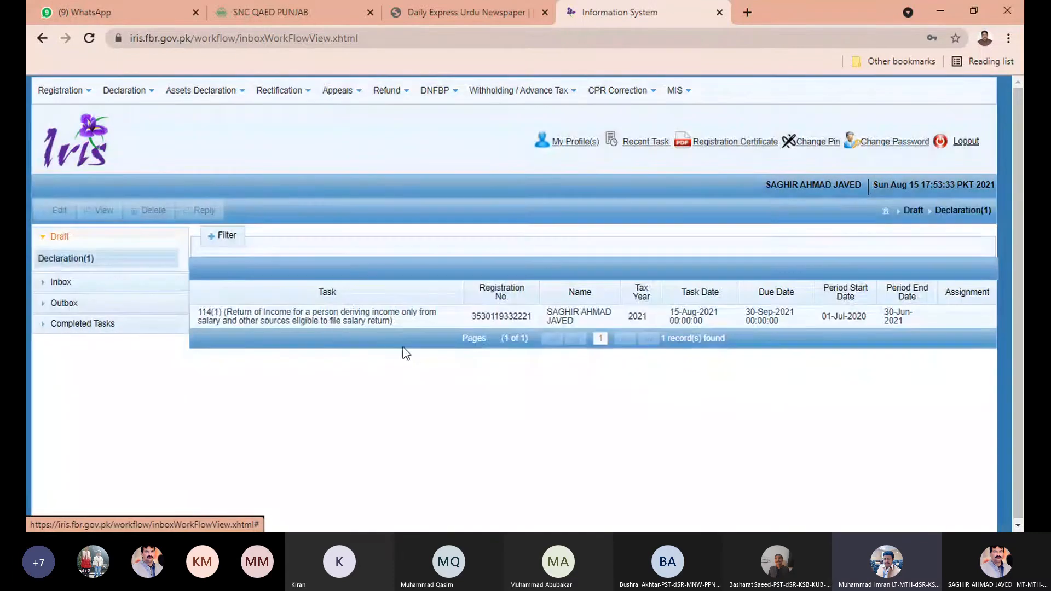
pyautogui.click(376, 316)
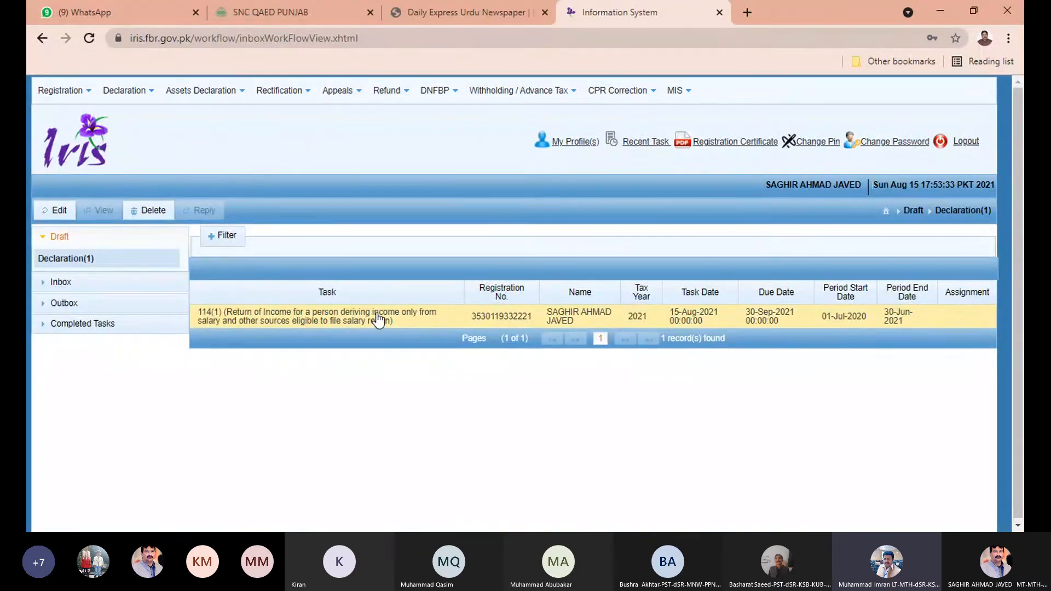
pyautogui.click(65, 210)
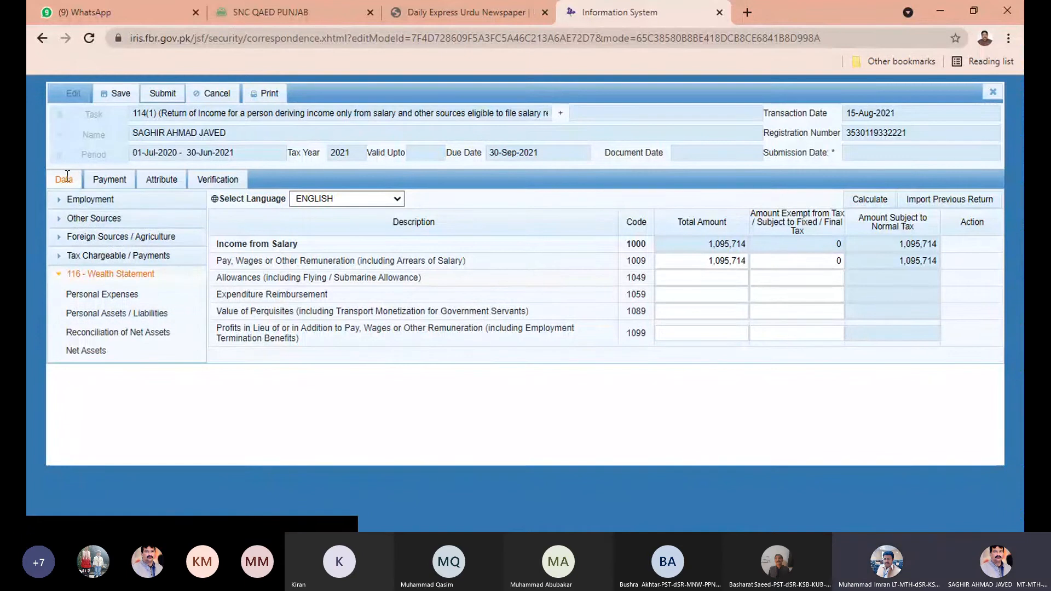
# Close the draft return without saving and expand Completed Tasks.
pyautogui.click(992, 91)
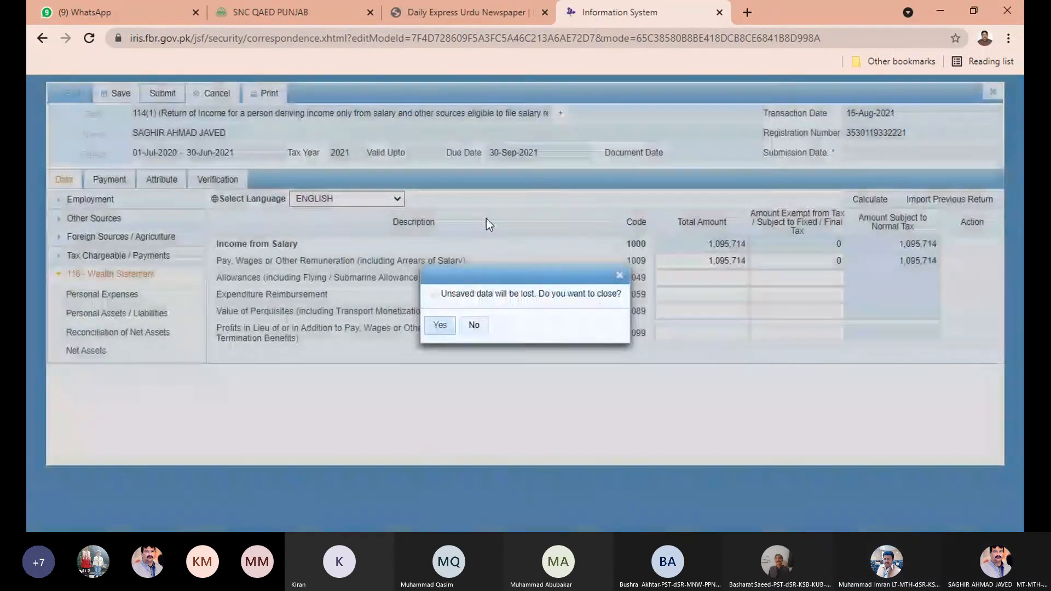
pyautogui.click(439, 327)
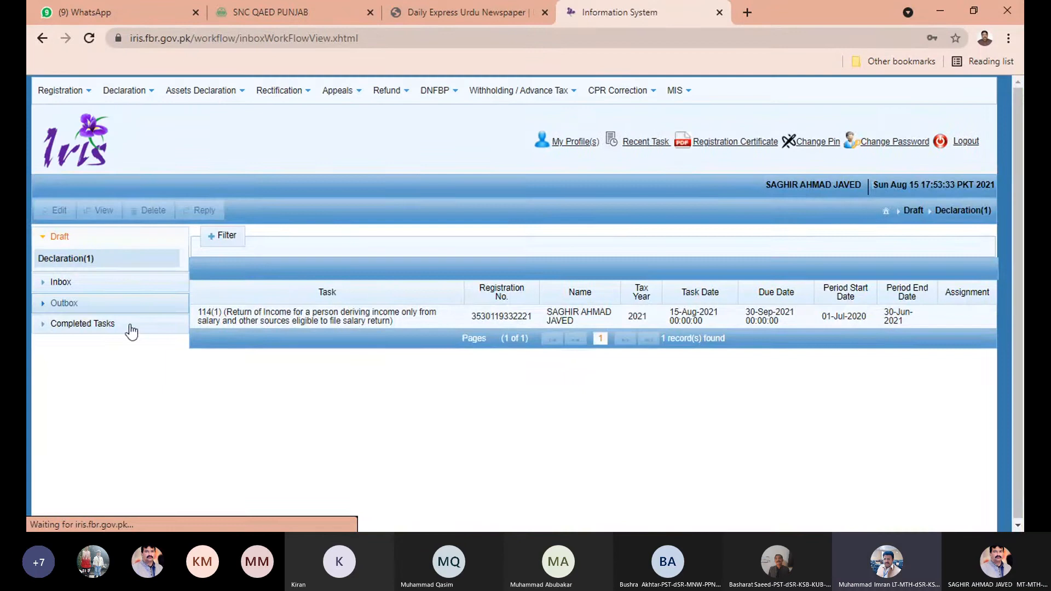
pyautogui.click(104, 322)
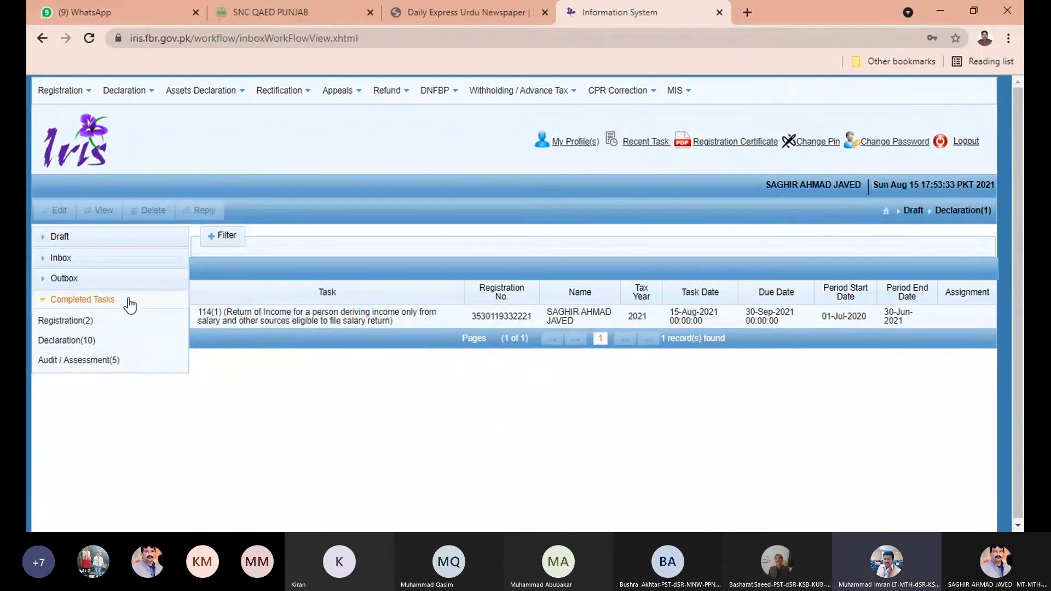
# View the tax year 2020 114(1) return from completed Declarations and print it.
pyautogui.click(89, 345)
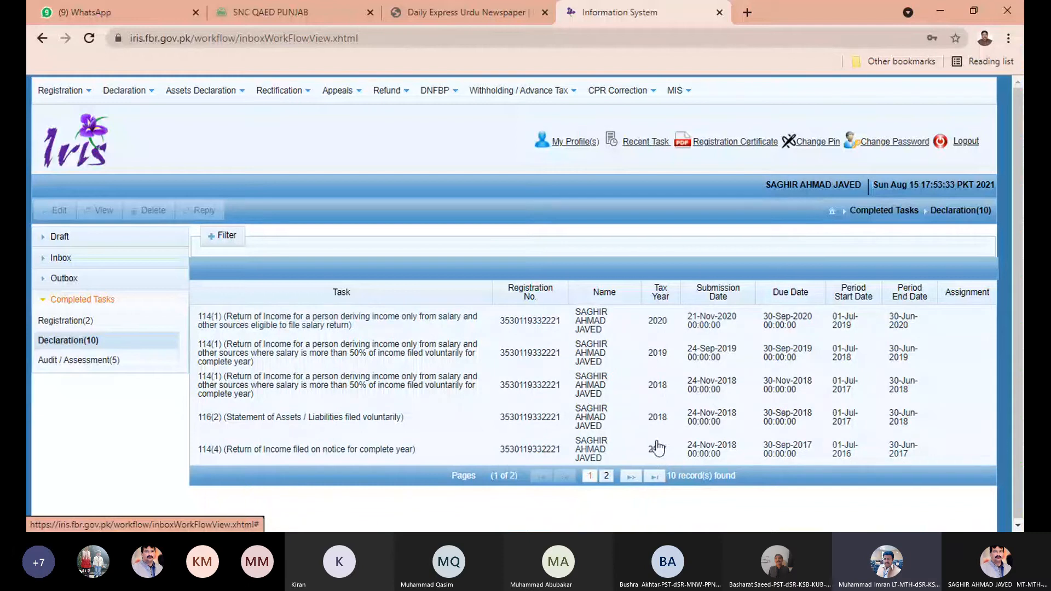
pyautogui.click(605, 477)
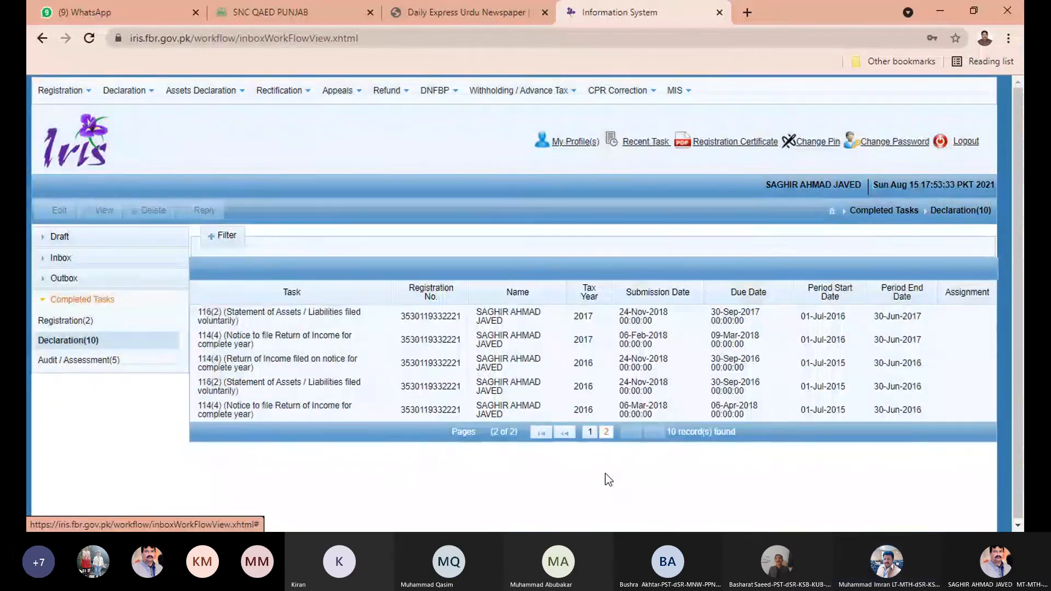
pyautogui.click(590, 430)
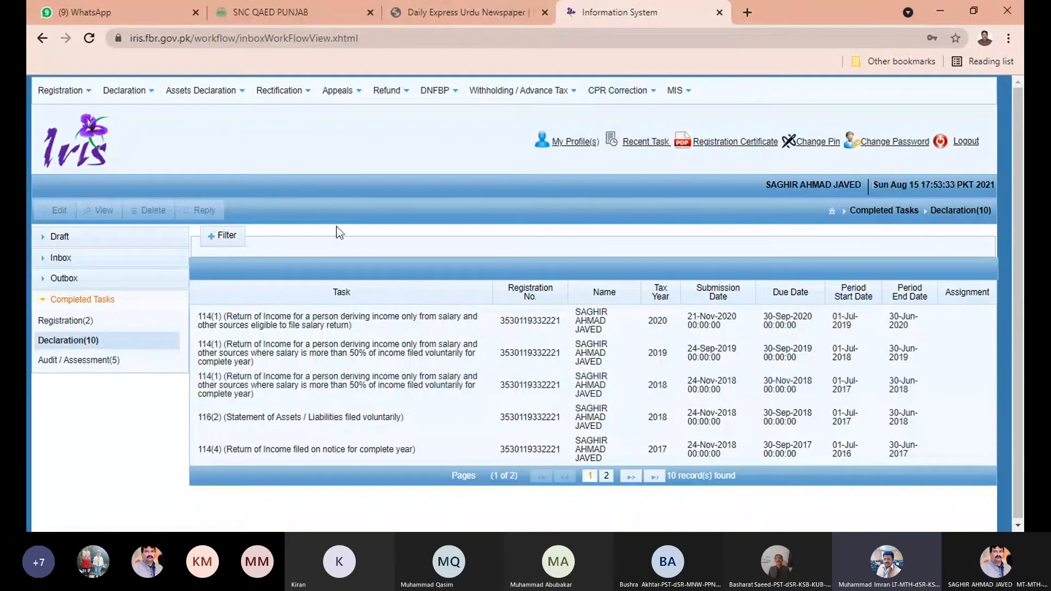
pyautogui.click(382, 323)
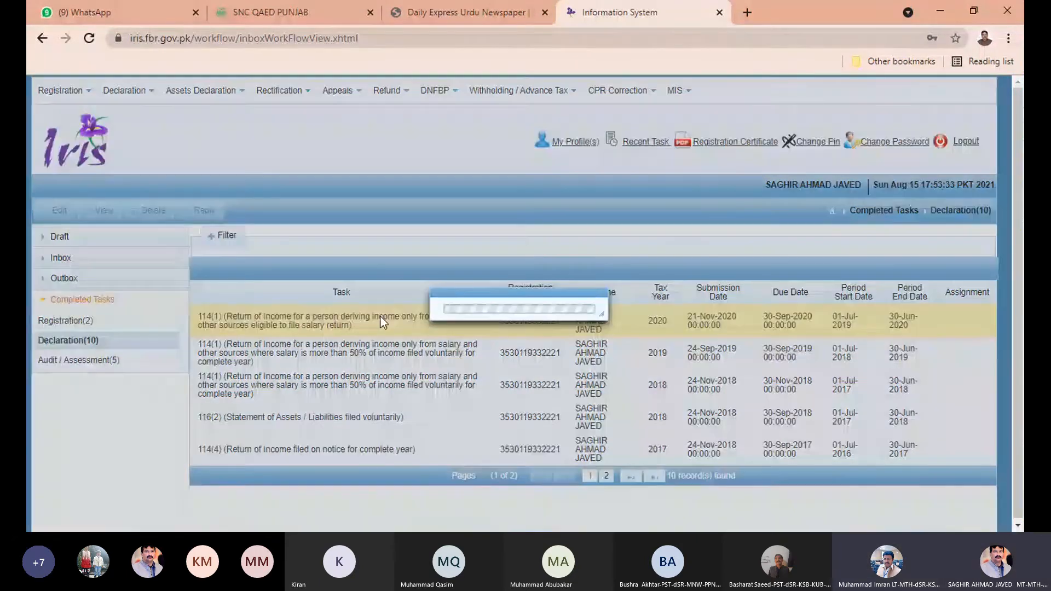
pyautogui.click(99, 213)
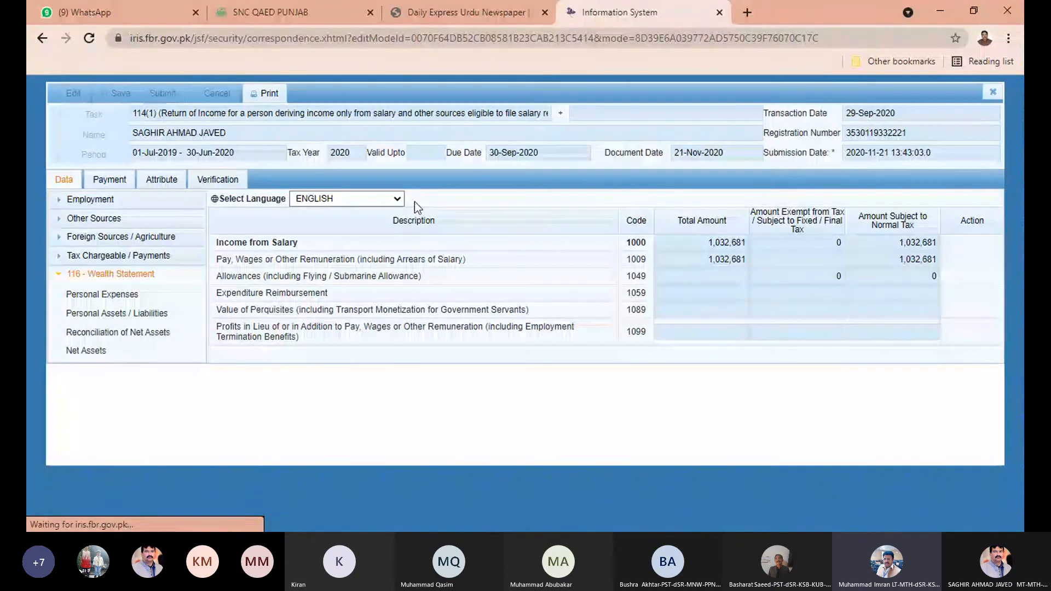
pyautogui.click(266, 95)
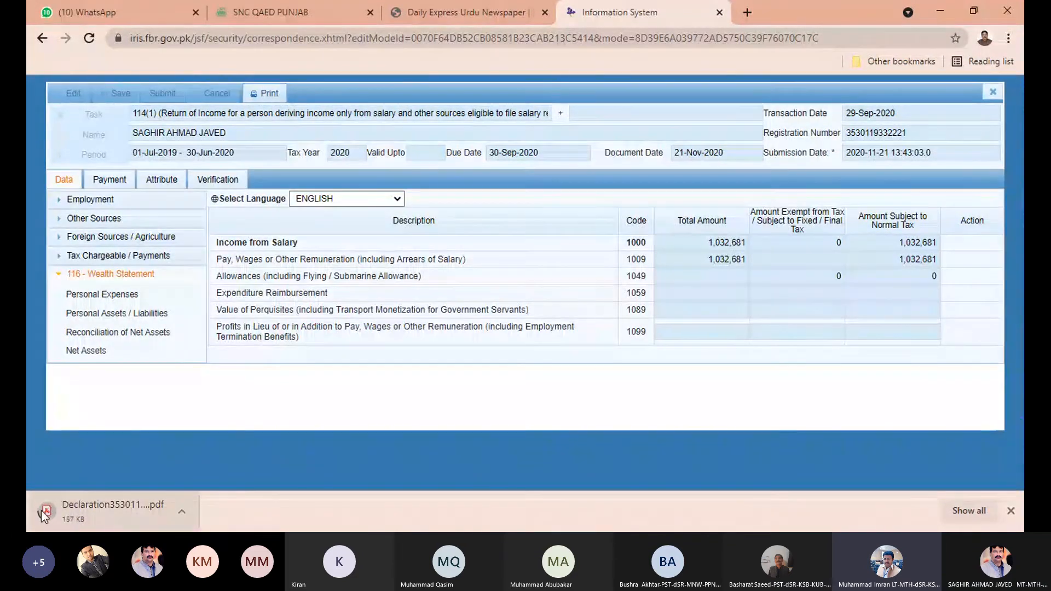
# Open the downloaded Declaration PDF and scroll through its four pages.
pyautogui.click(77, 512)
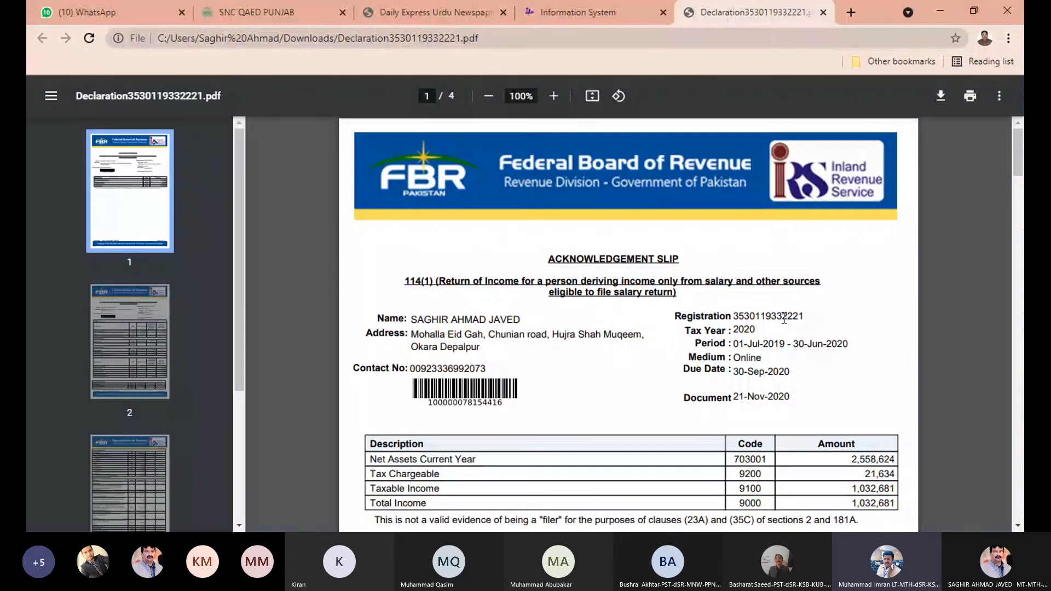
pyautogui.scroll(-3, 784, 318)
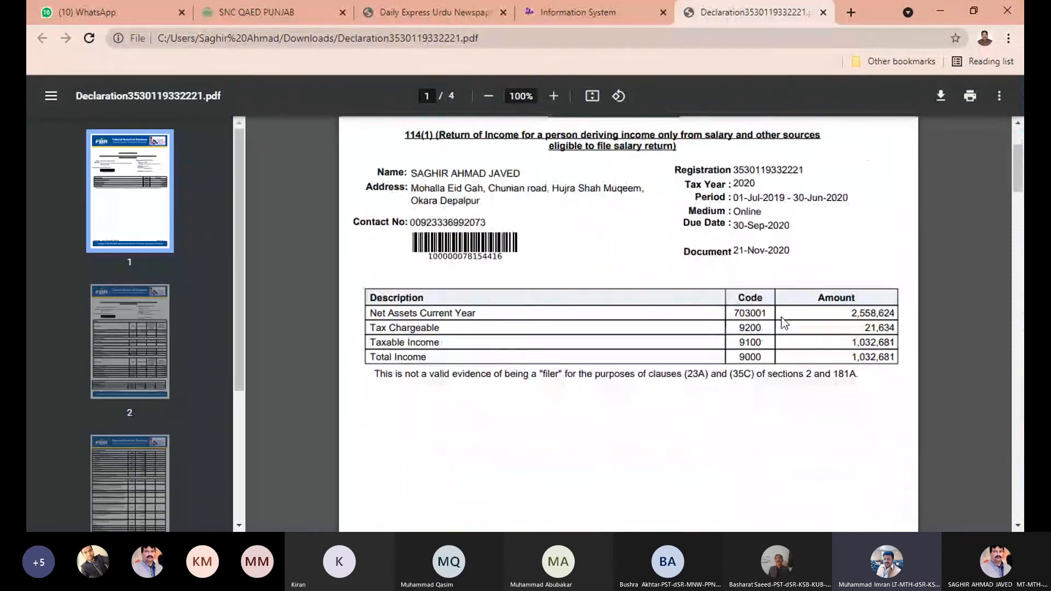
pyautogui.scroll(-8, 780, 317)
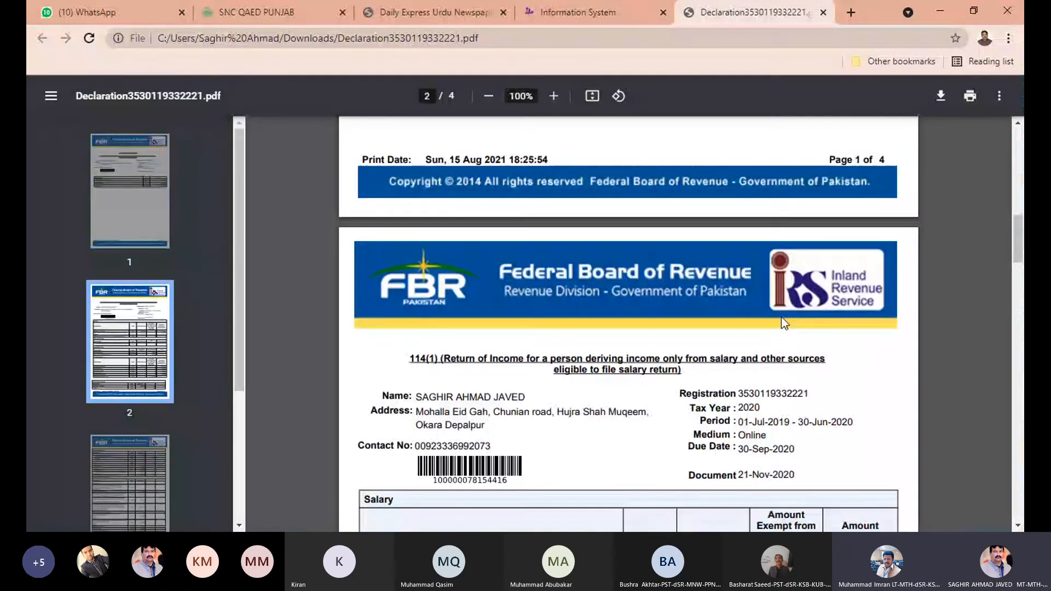
pyautogui.scroll(-20, 781, 317)
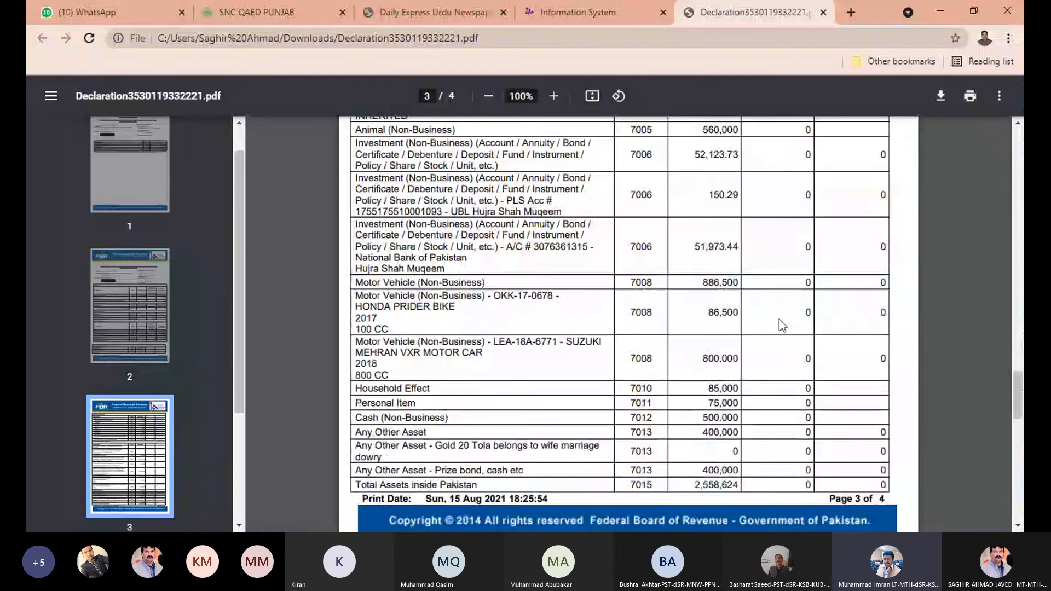
pyautogui.scroll(4, 780, 319)
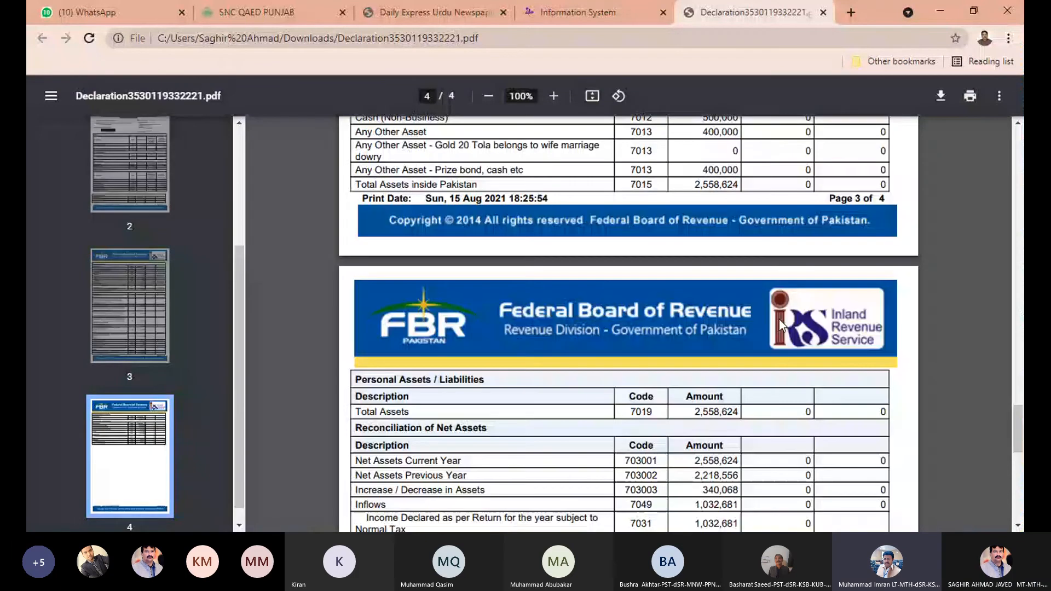
pyautogui.scroll(20, 779, 320)
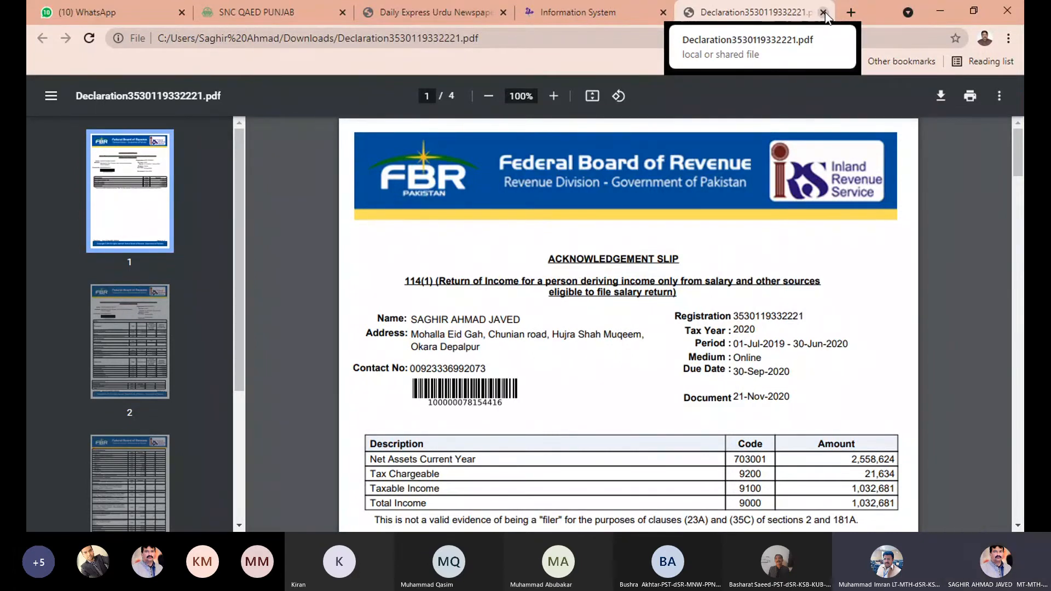
# Close the PDF and form, then delete the 2021 draft return from Draft declarations.
pyautogui.click(823, 12)
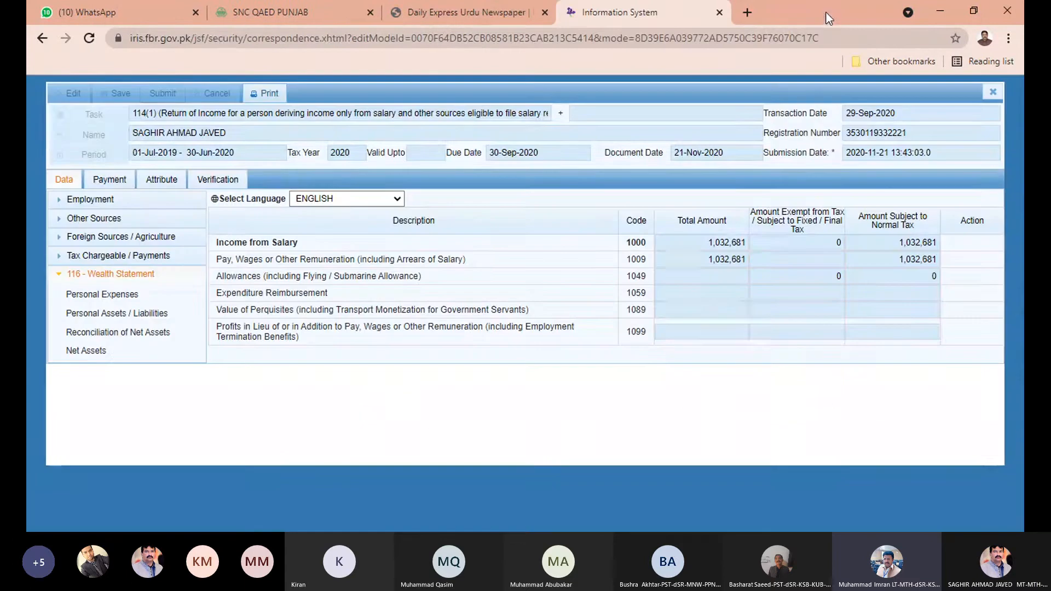
pyautogui.click(993, 92)
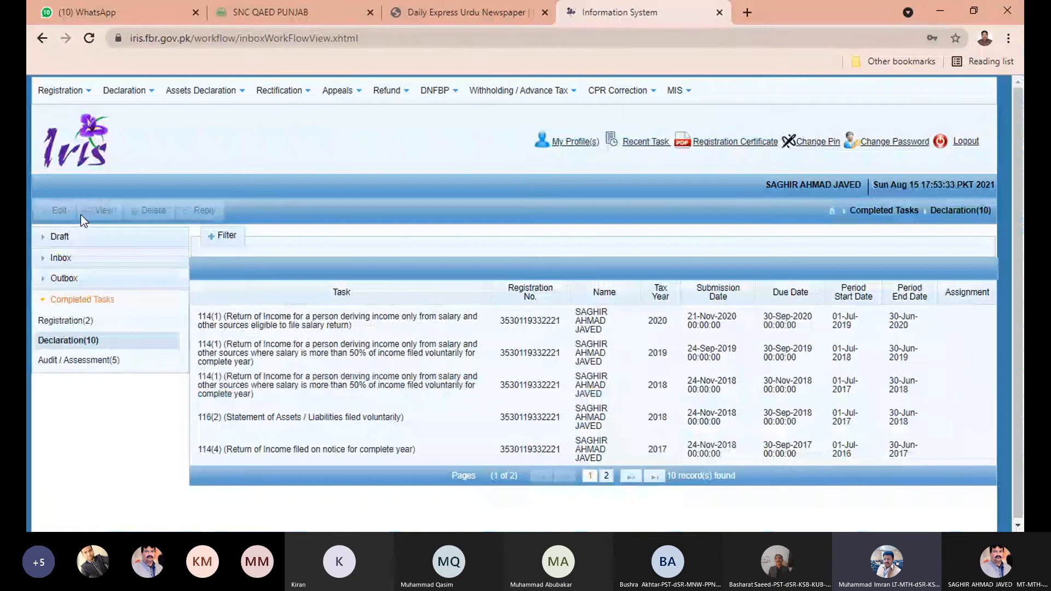
pyautogui.click(65, 238)
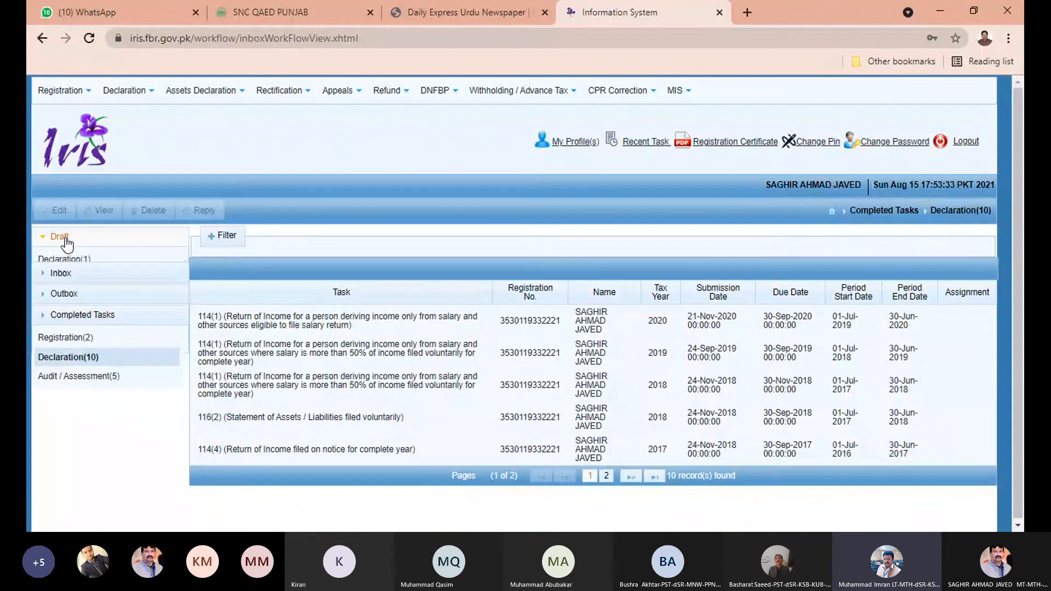
pyautogui.click(78, 261)
pyautogui.click(346, 316)
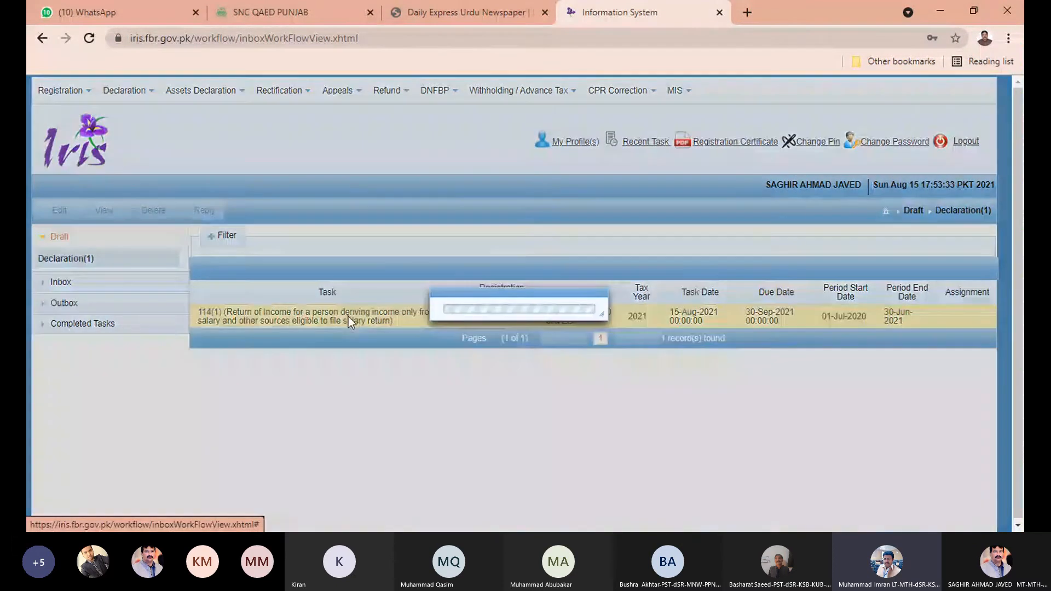
pyautogui.click(150, 210)
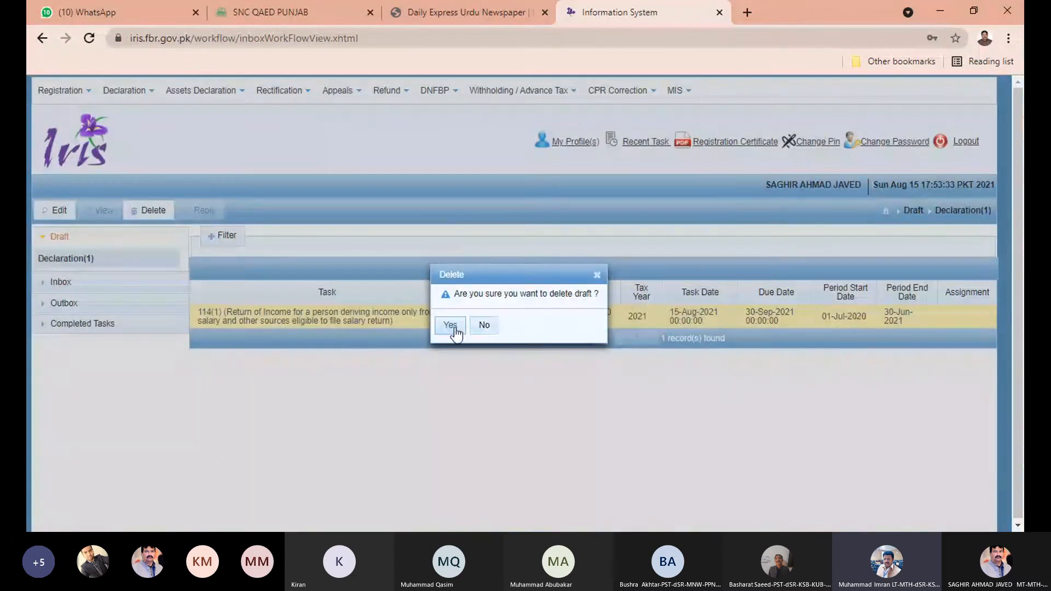
pyautogui.click(451, 326)
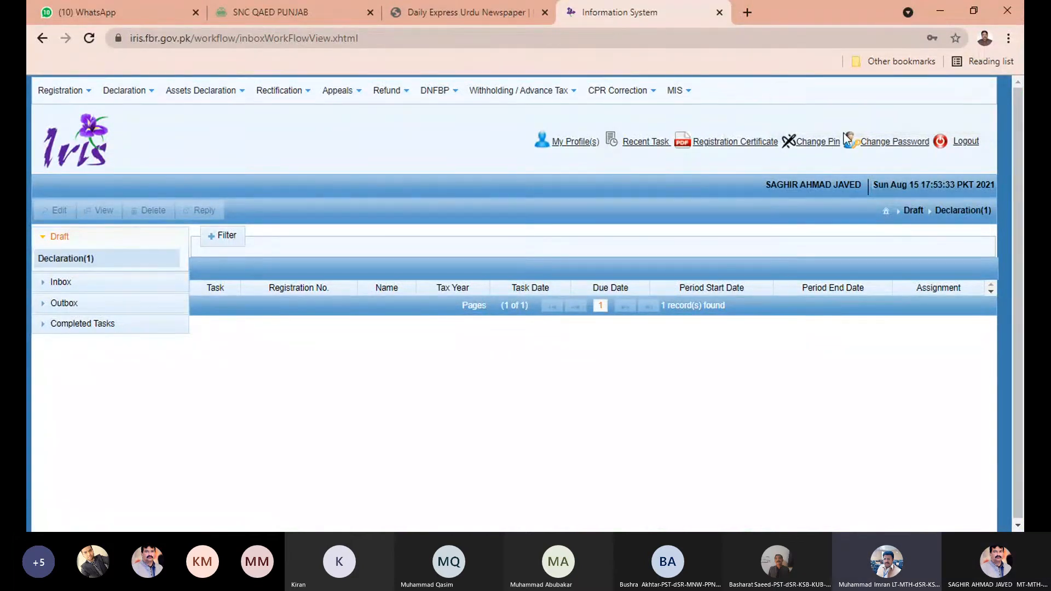
# Change the account PIN, confirming the new PIN, then dismiss the save-password prompt and success notice.
pyautogui.click(823, 145)
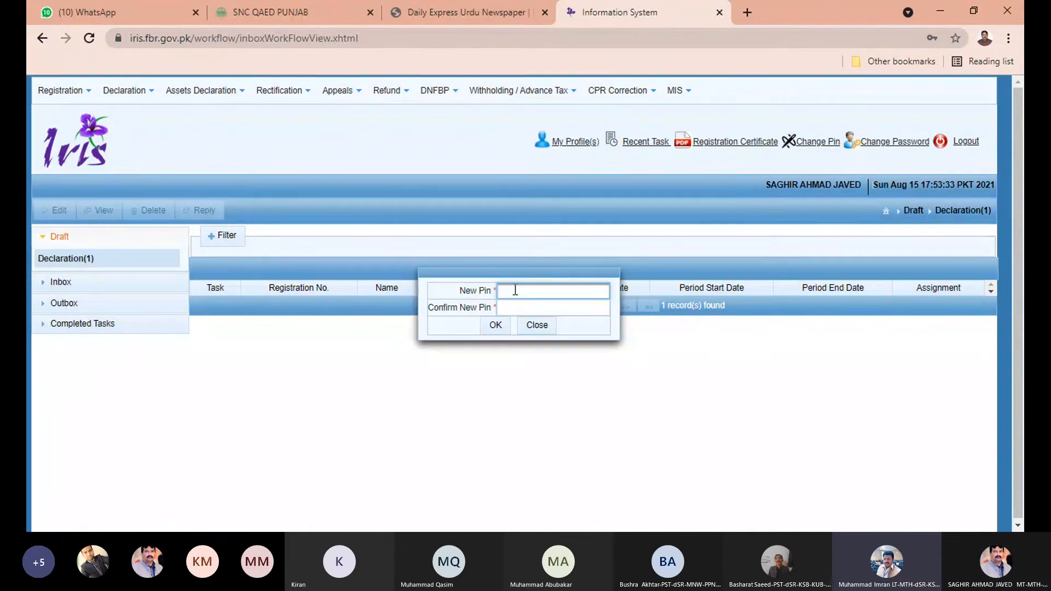
pyautogui.write('••••')
pyautogui.click(561, 308)
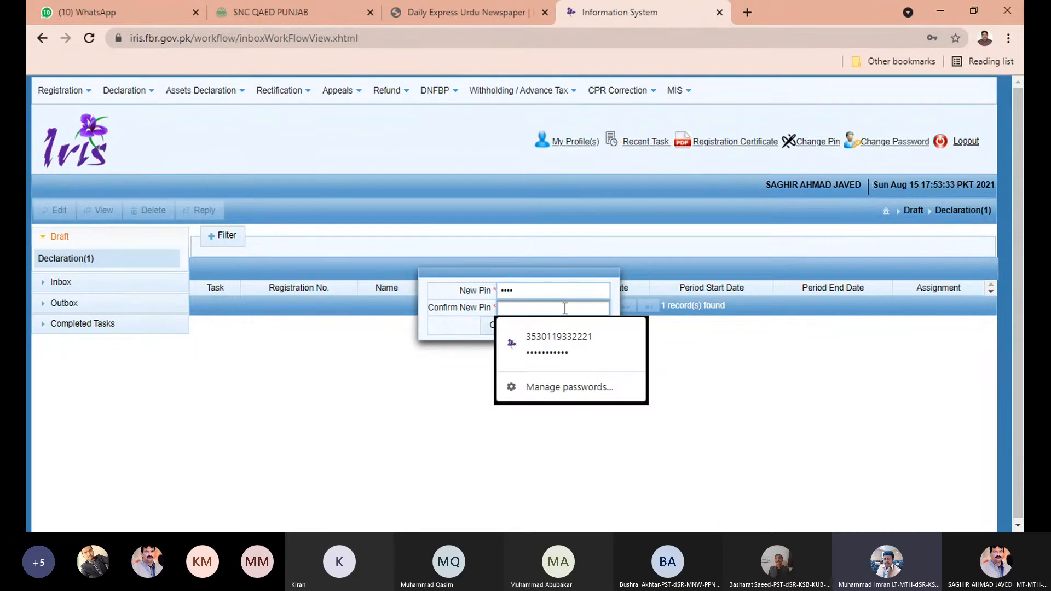
pyautogui.write('••••')
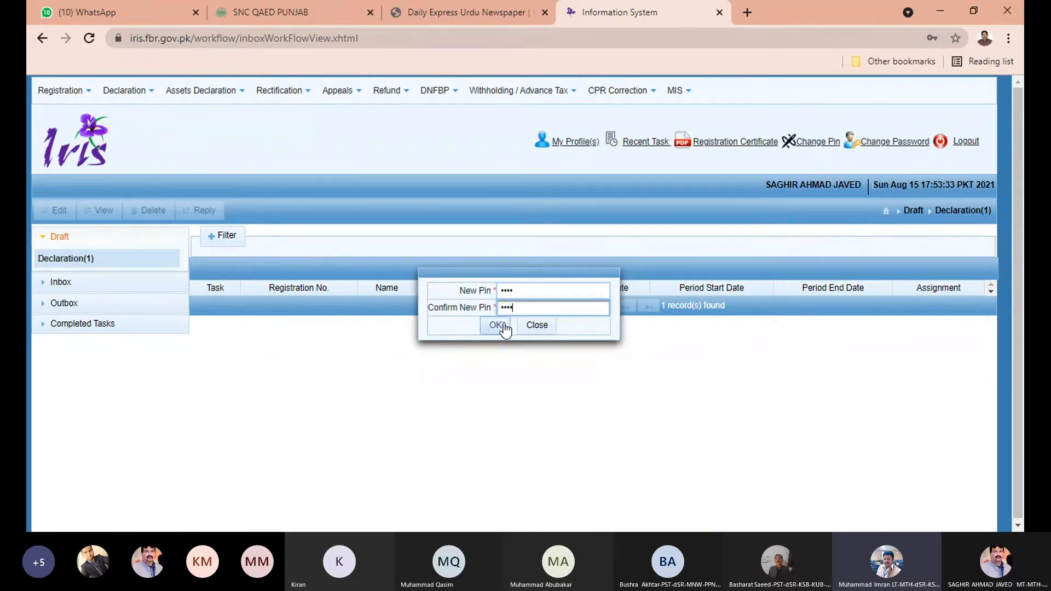
pyautogui.click(497, 326)
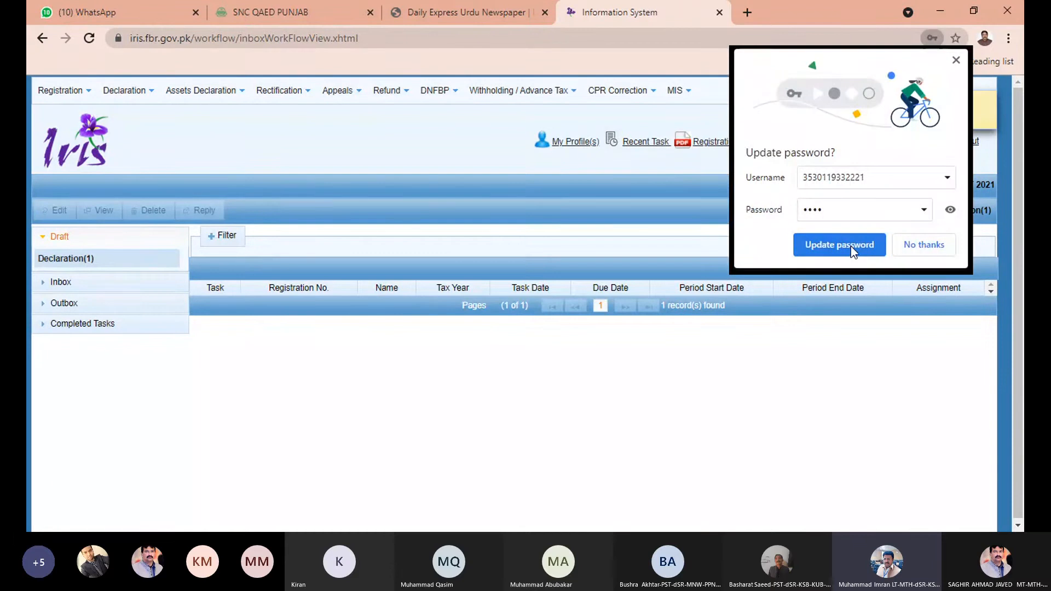
pyautogui.click(925, 245)
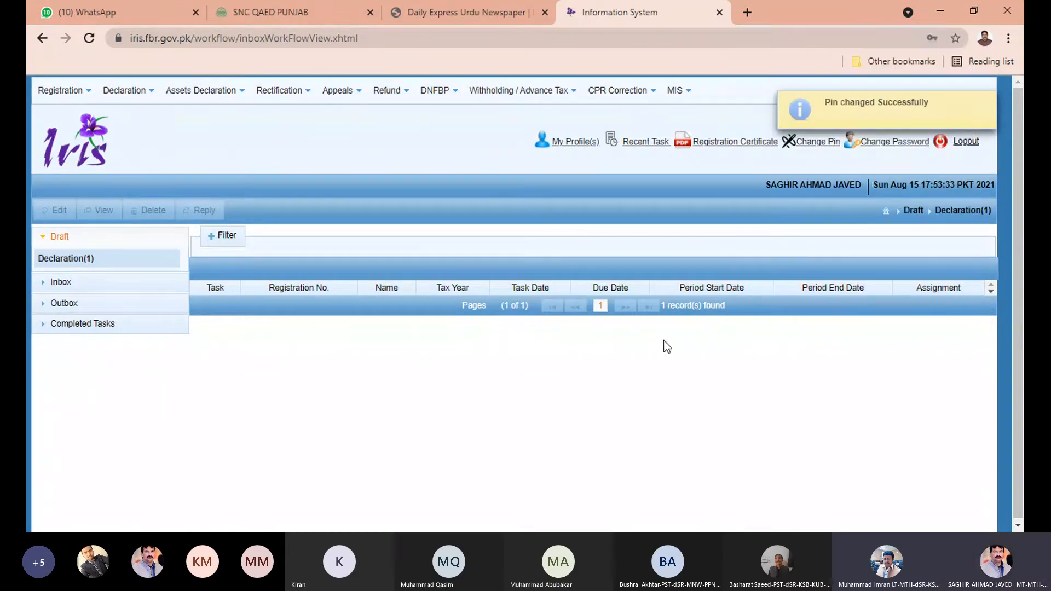
pyautogui.click(988, 102)
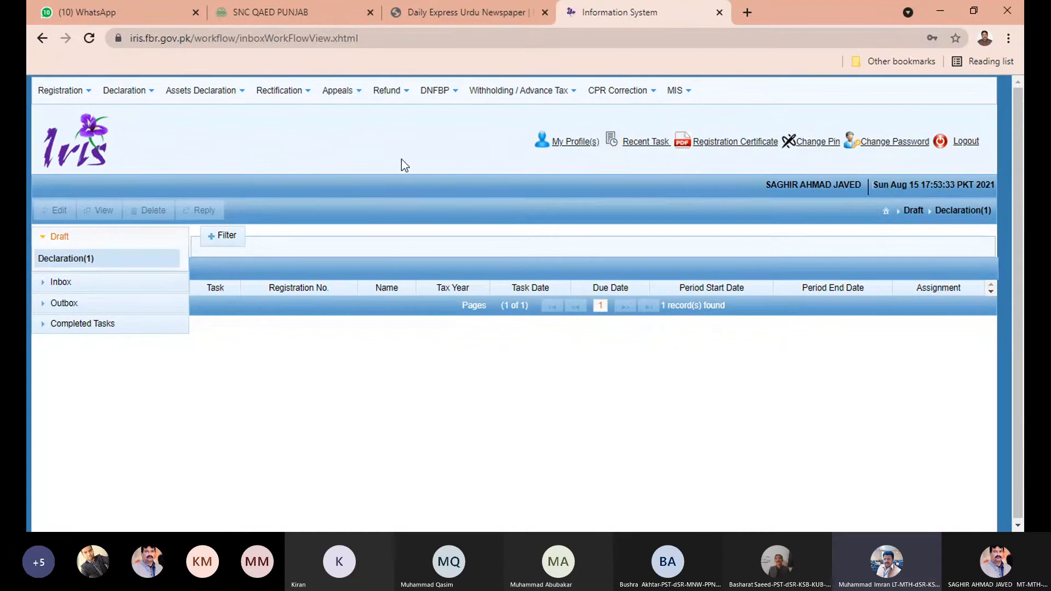